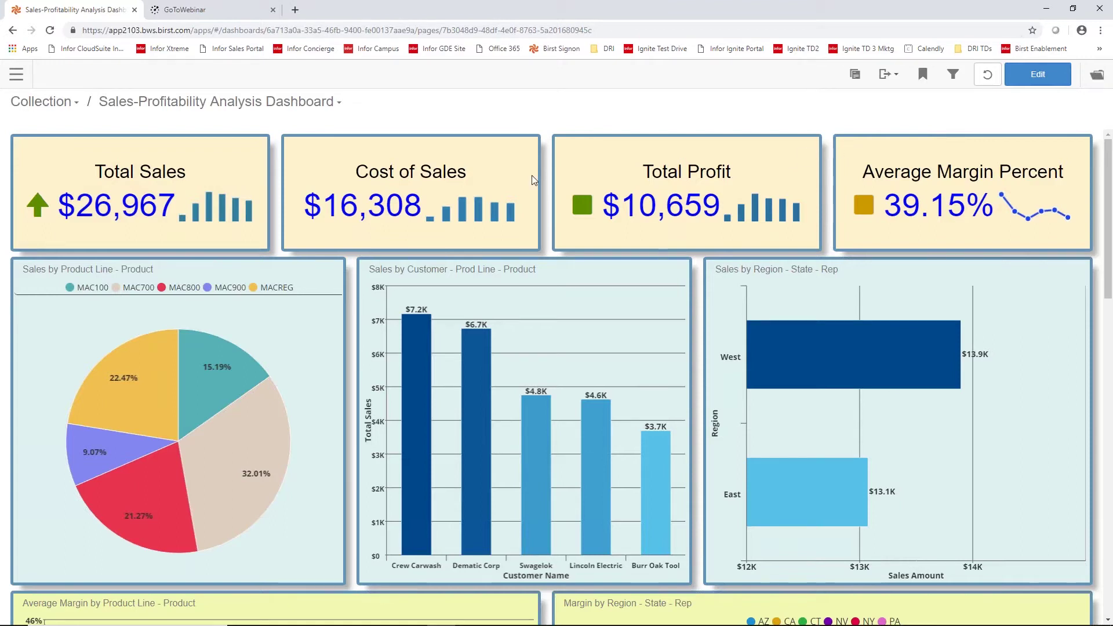
# - Review the Sales-Profitability Analysis Dashboard from the summary tiles through the sales and margin charts to the Profitability Details table
pyautogui.click(248, 212)
pyautogui.moveTo(1005, 200)
pyautogui.moveTo(1043, 215)
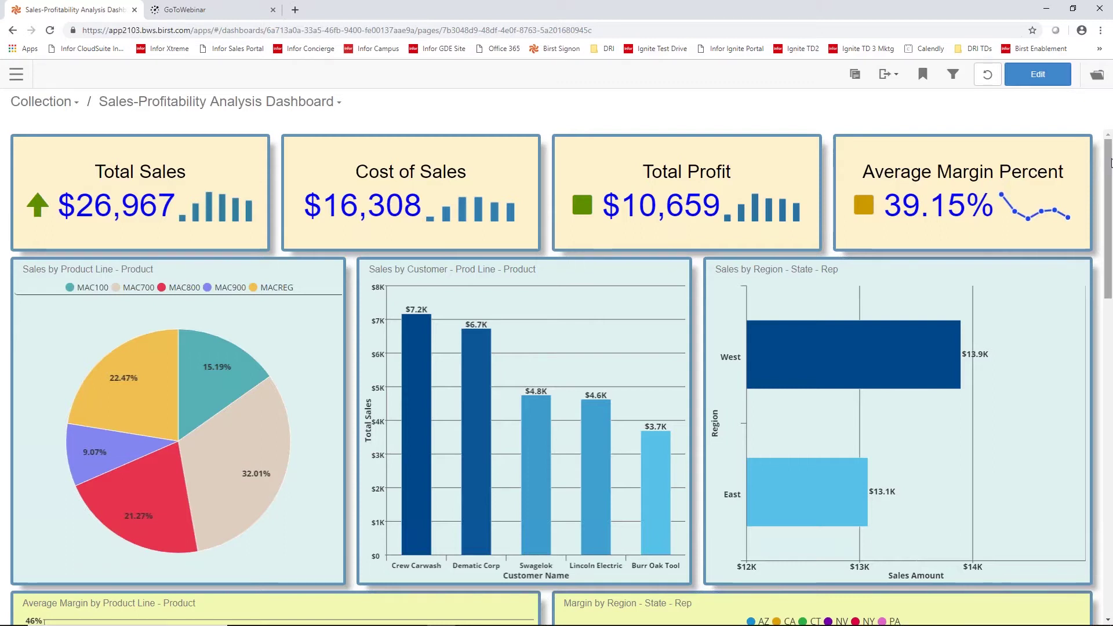
pyautogui.moveTo(1112, 164); pyautogui.dragTo(1107, 199)
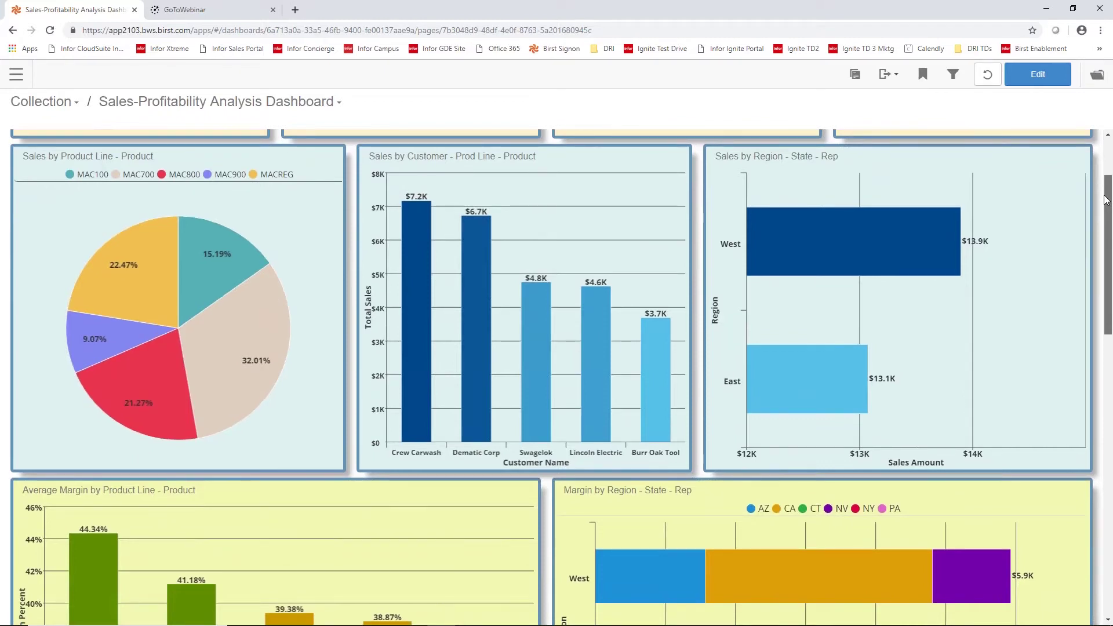
pyautogui.moveTo(1106, 200); pyautogui.dragTo(1104, 306)
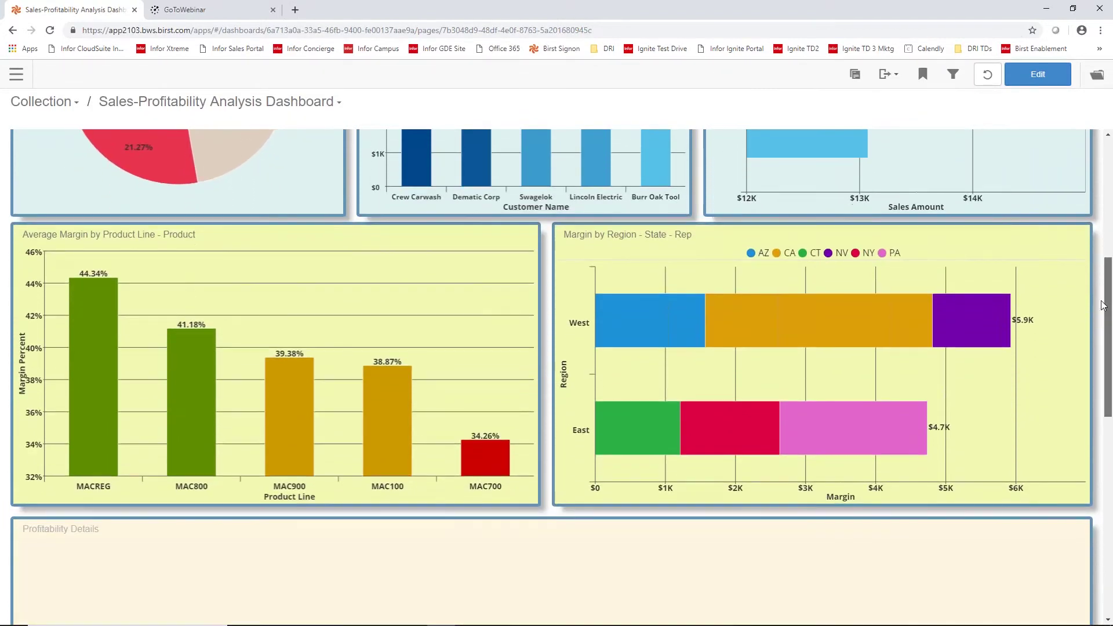
pyautogui.scroll(-7, 1099, 363)
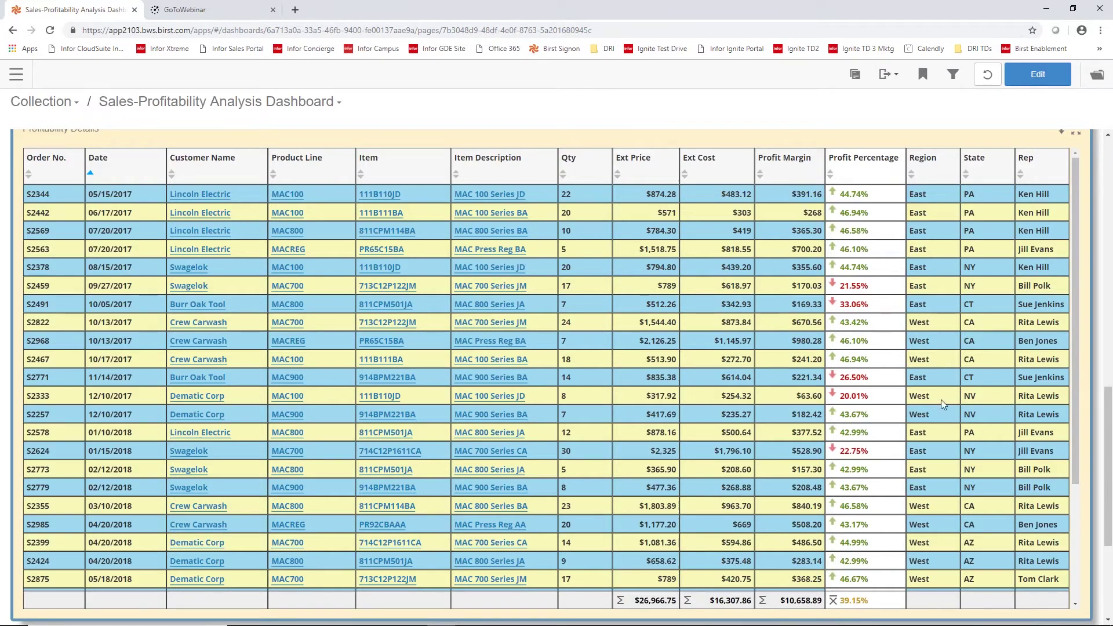
pyautogui.moveTo(1109, 394); pyautogui.dragTo(1109, 147)
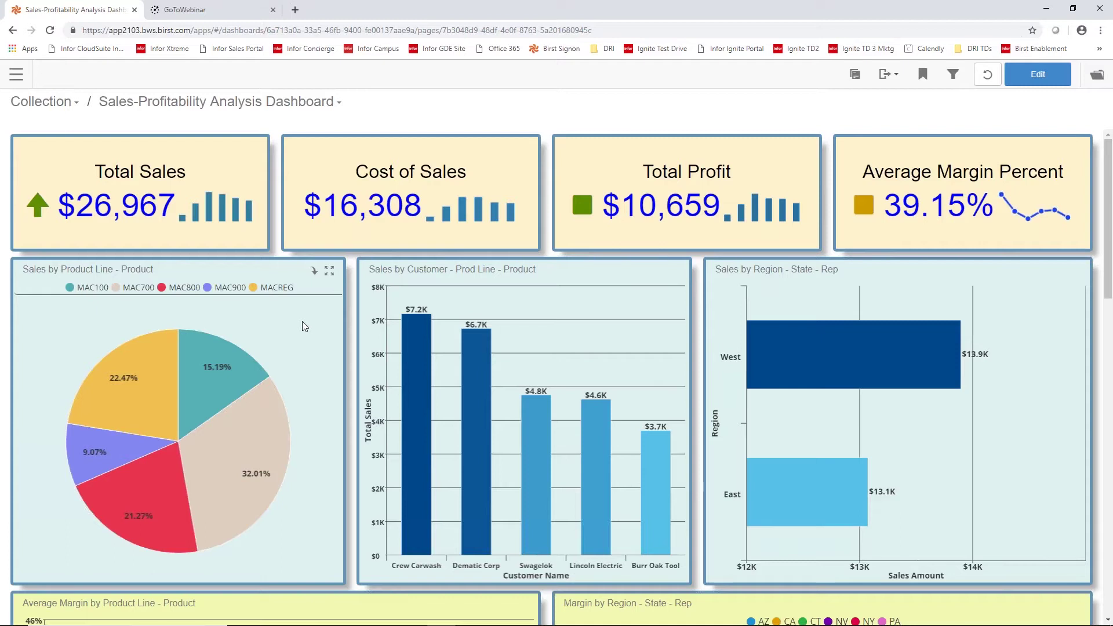
# - Switch the Sales by Product Line chart to a bar view and back to a pie view
pyautogui.click(314, 275)
pyautogui.moveTo(267, 348)
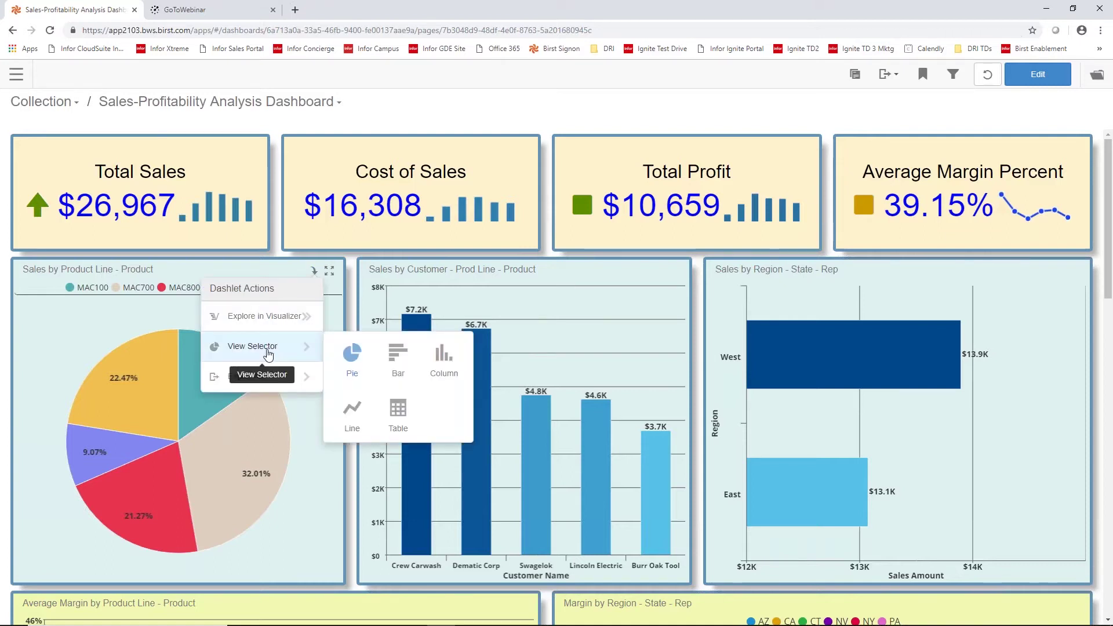
pyautogui.click(393, 356)
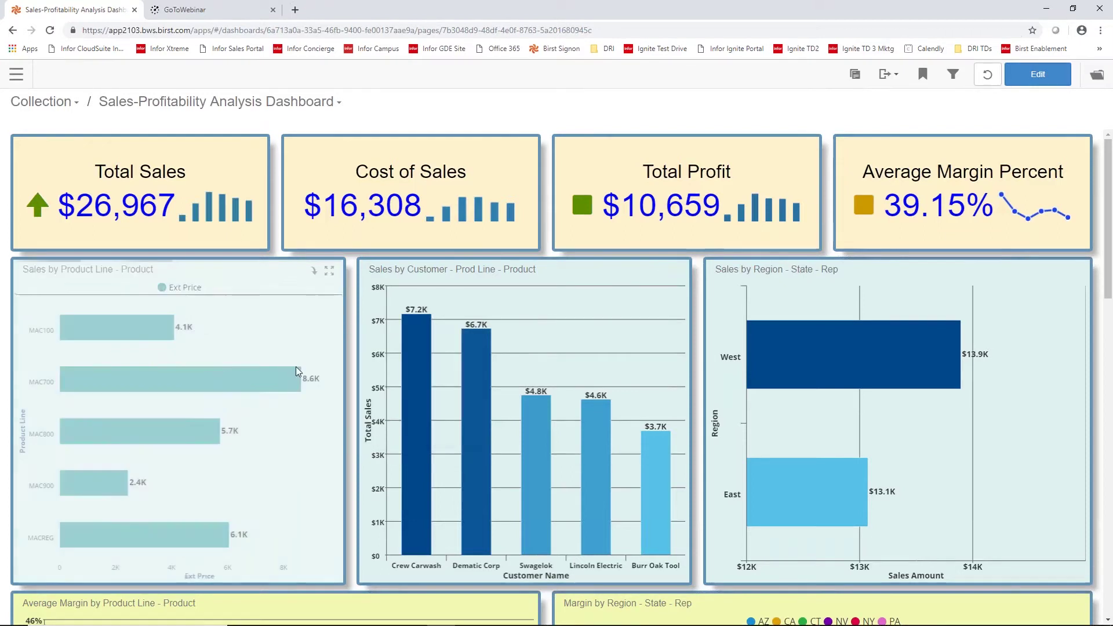
pyautogui.click(313, 275)
pyautogui.moveTo(268, 351)
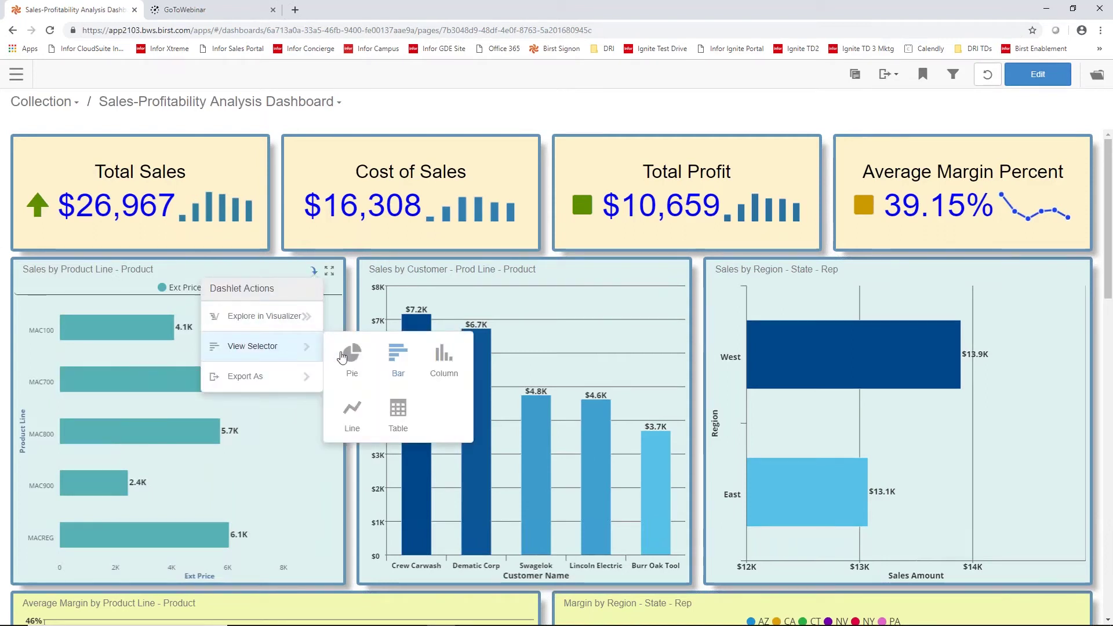
pyautogui.click(351, 356)
# - Enlarge the Sales by Customer chart to full size for inspection and restore it to the dashboard layout
pyautogui.moveTo(496, 456)
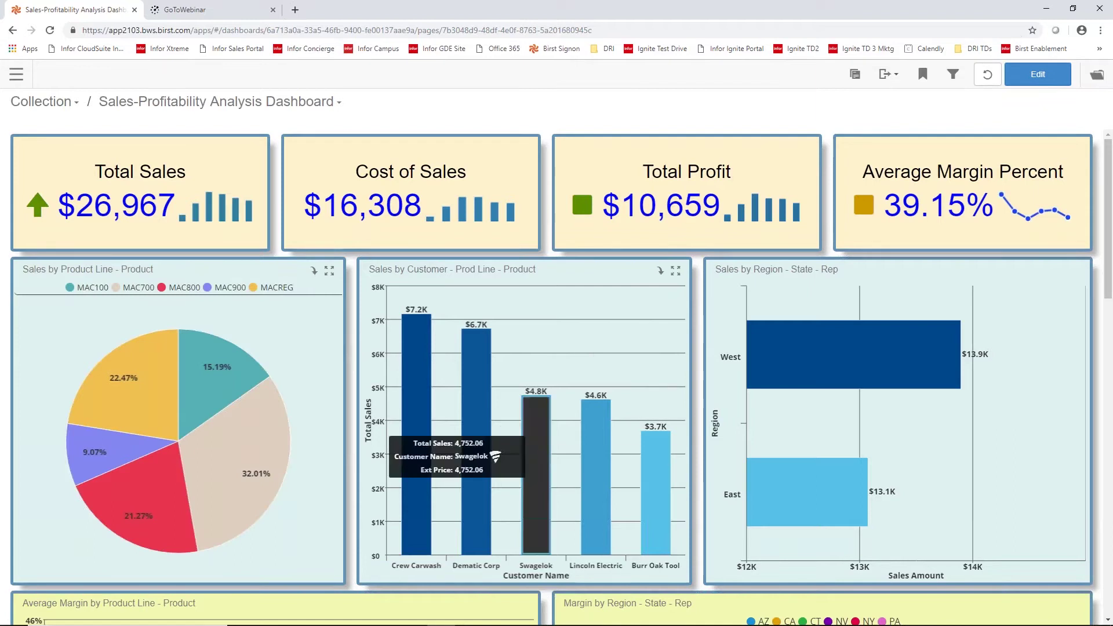
pyautogui.click(677, 272)
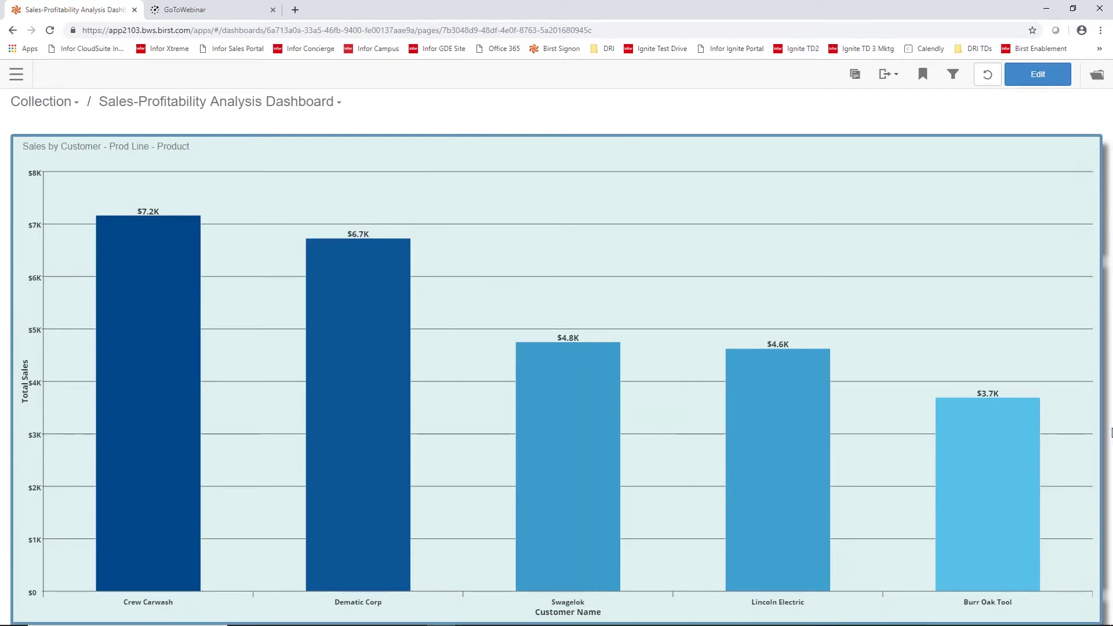
pyautogui.click(1112, 432)
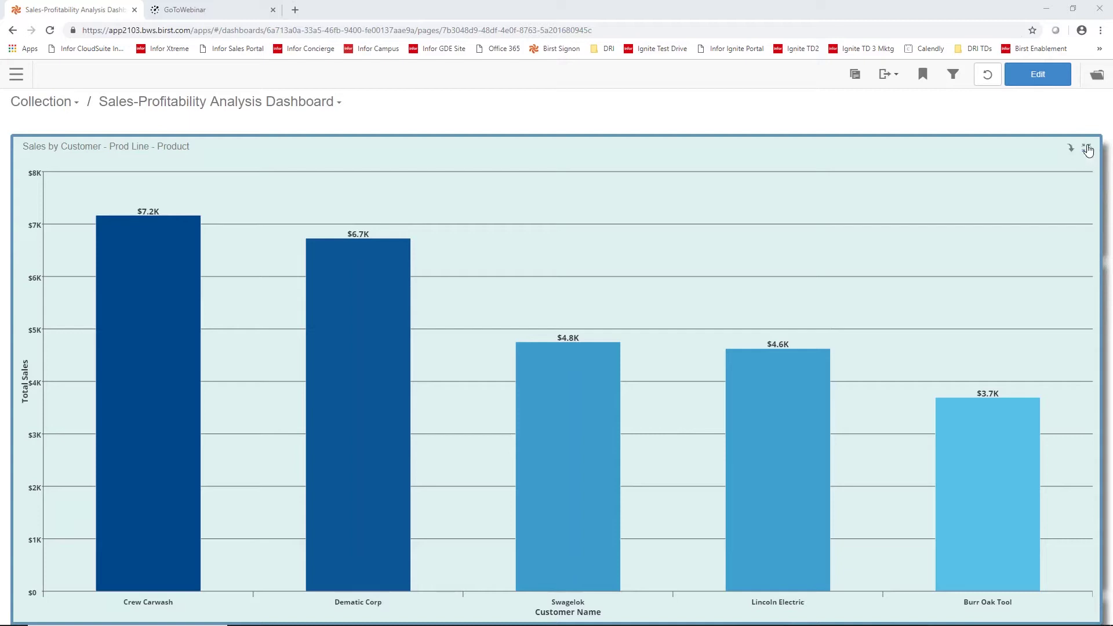
pyautogui.click(1089, 152)
pyautogui.click(1090, 152)
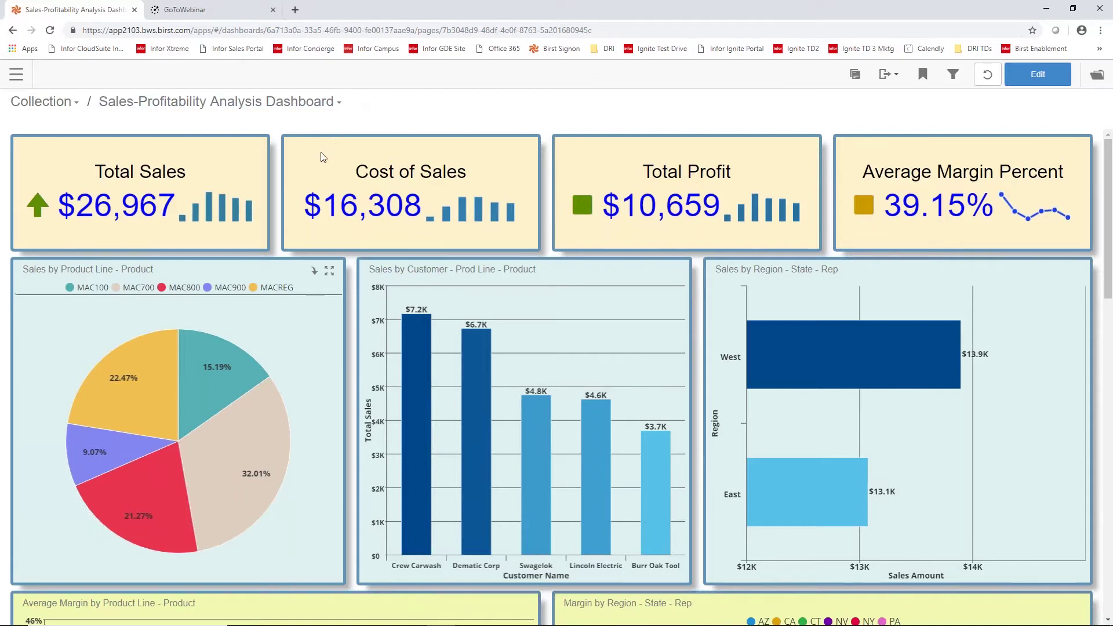
# - Drill into the MAC700 product line from the pie chart and return the dashboard to its original state
pyautogui.click(255, 437)
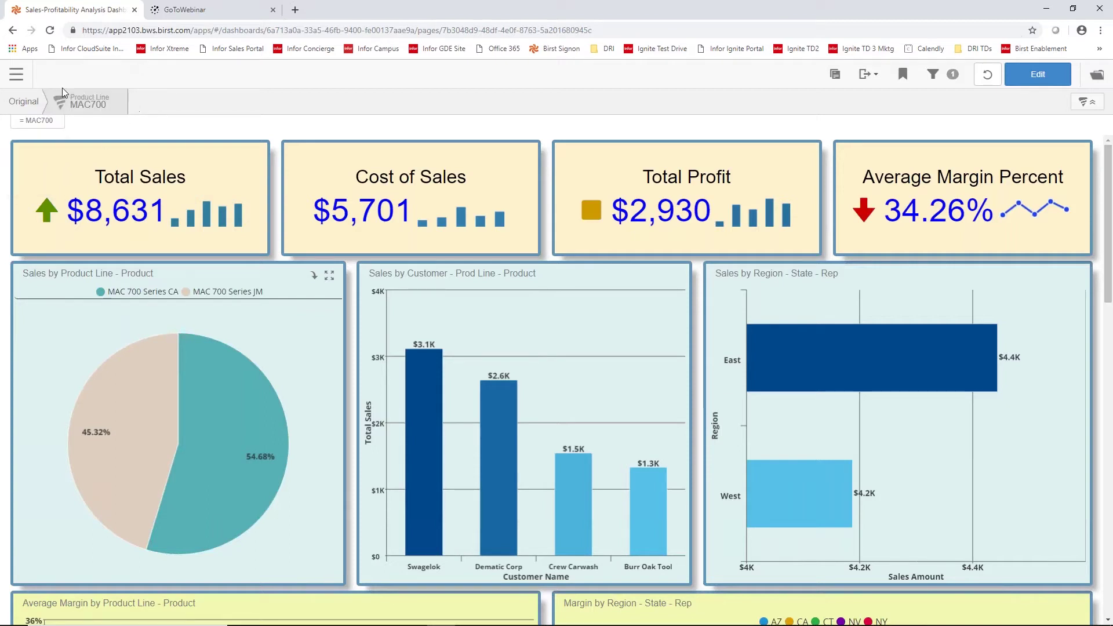
pyautogui.click(27, 103)
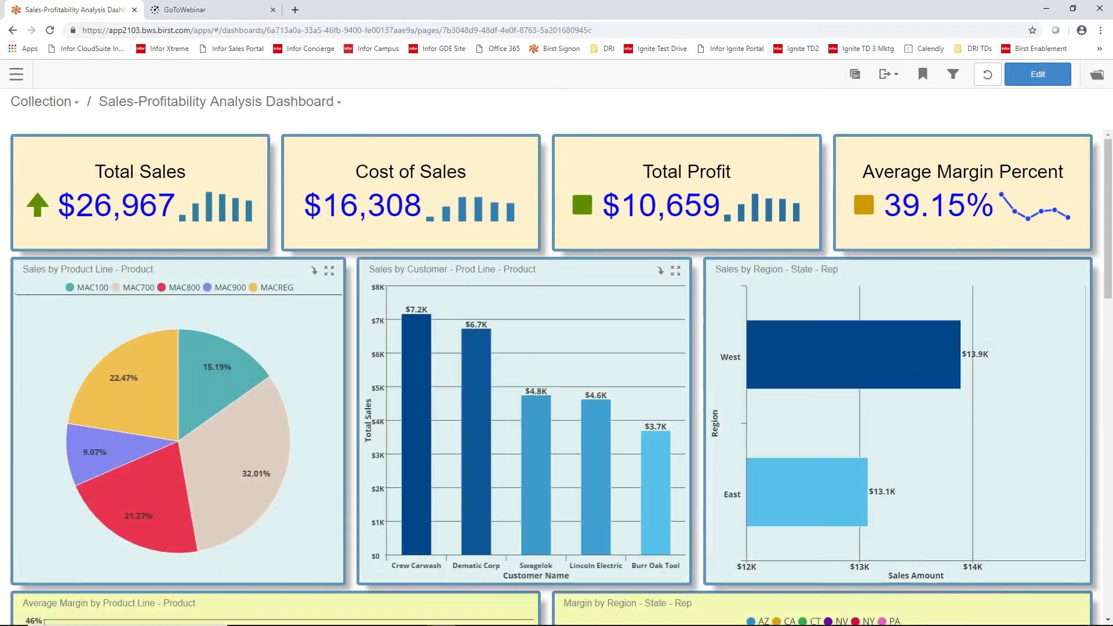
# - Drill the Sales by Region chart down to the East region and the state NY
pyautogui.moveTo(1111, 160)
pyautogui.mouseDown()
pyautogui.moveTo(1112, 178)
pyautogui.moveTo(1111, 144)
pyautogui.mouseUp()
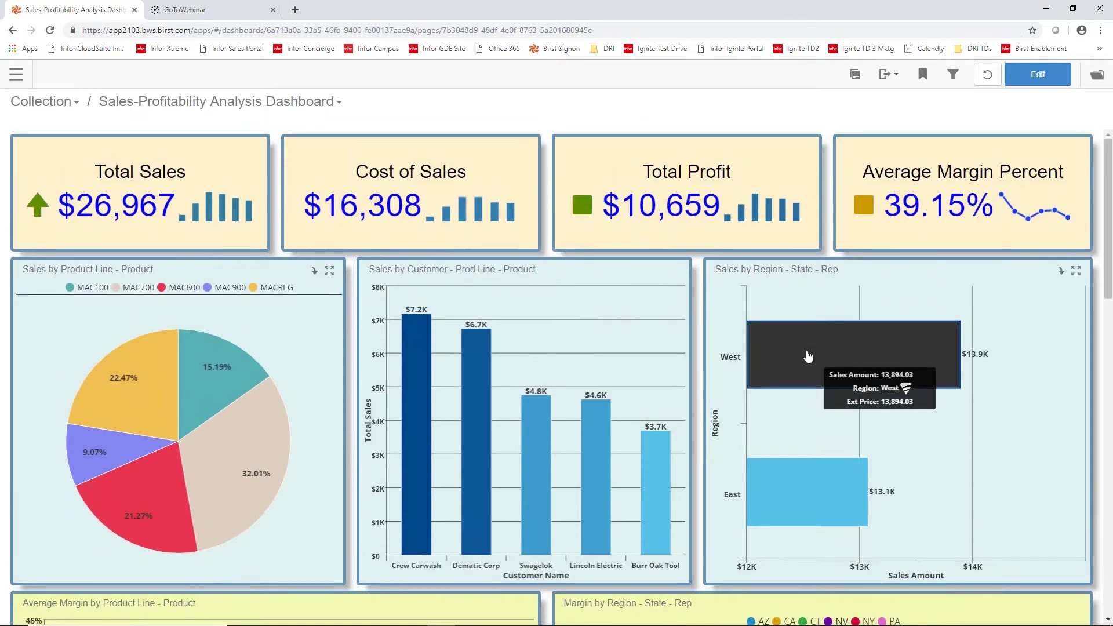
pyautogui.click(797, 506)
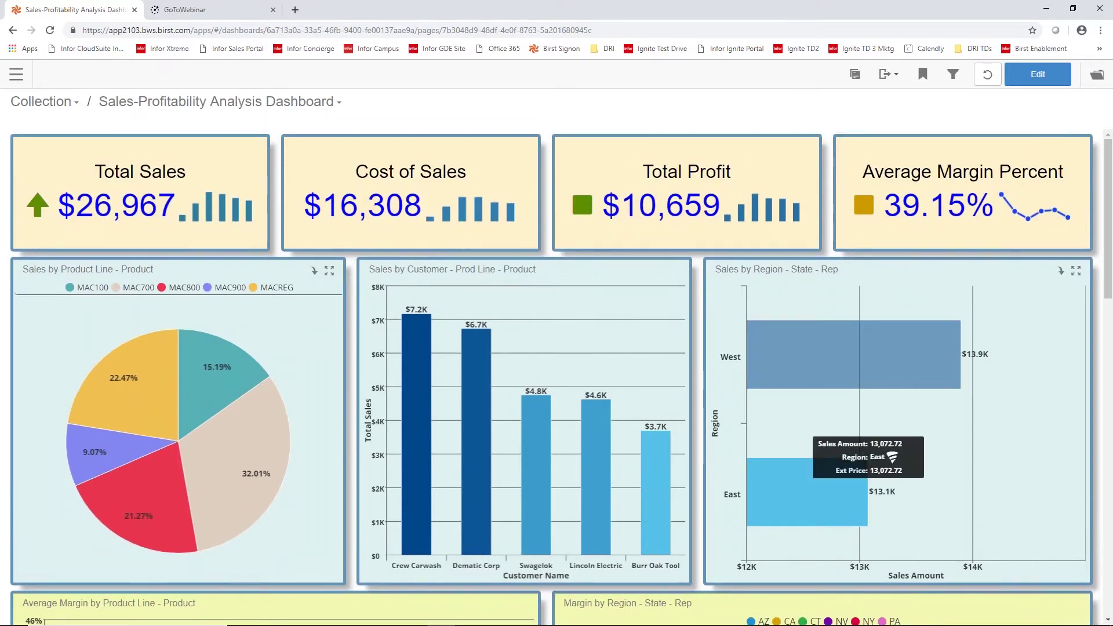
pyautogui.moveTo(848, 348)
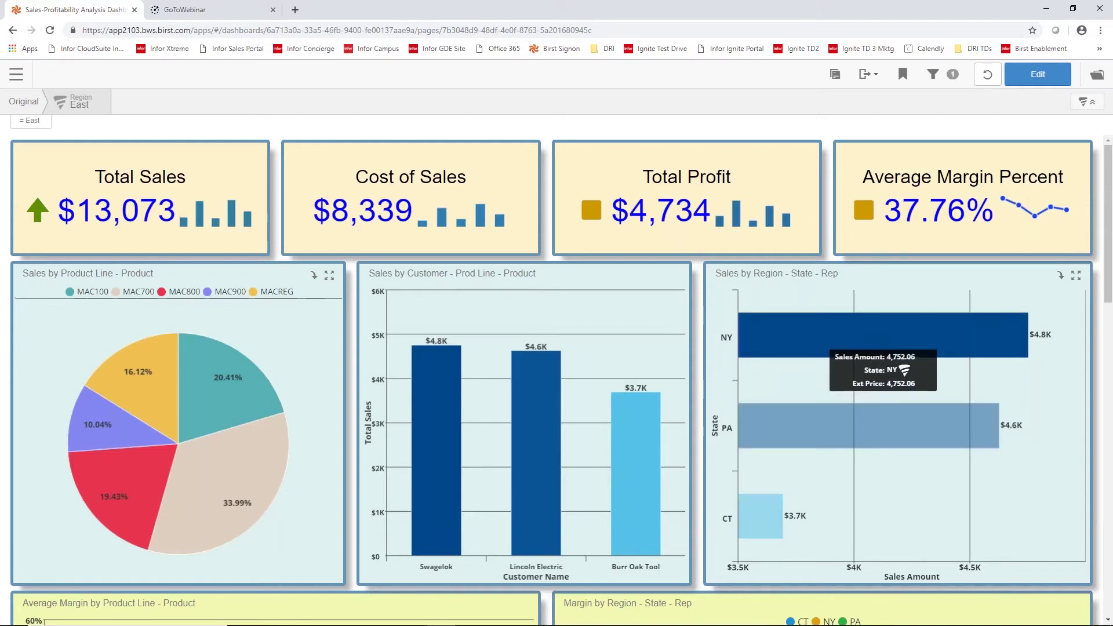
pyautogui.click(875, 328)
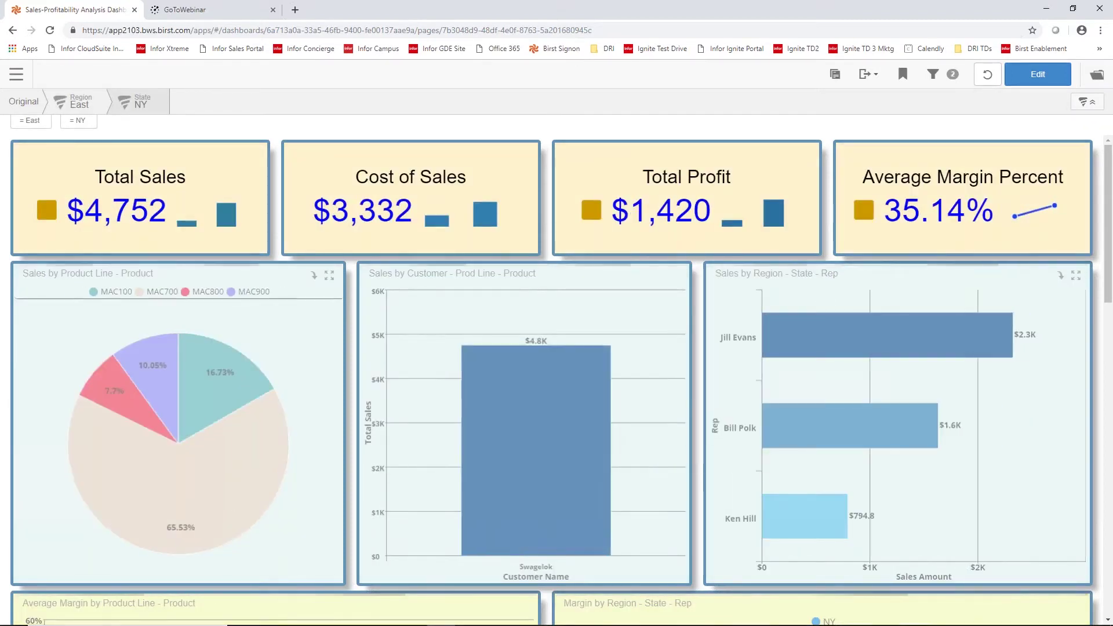
# - Review the filtered margin charts and Profitability Details, and return the dashboard to its original unfiltered state
pyautogui.moveTo(1107, 149); pyautogui.dragTo(1112, 258)
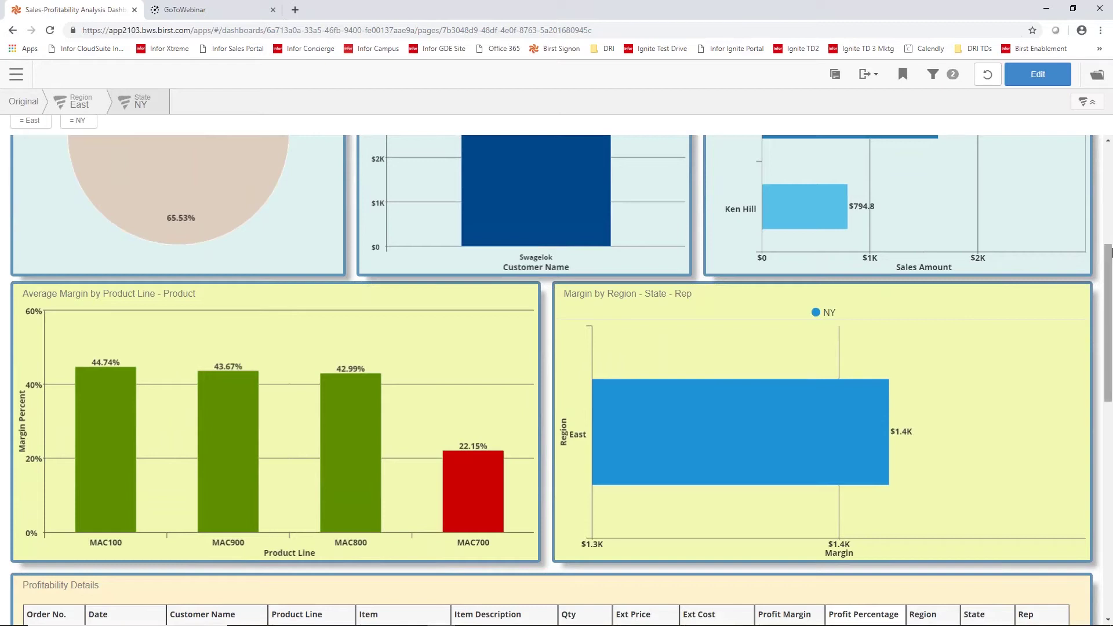
pyautogui.scroll(-4, 556, 441)
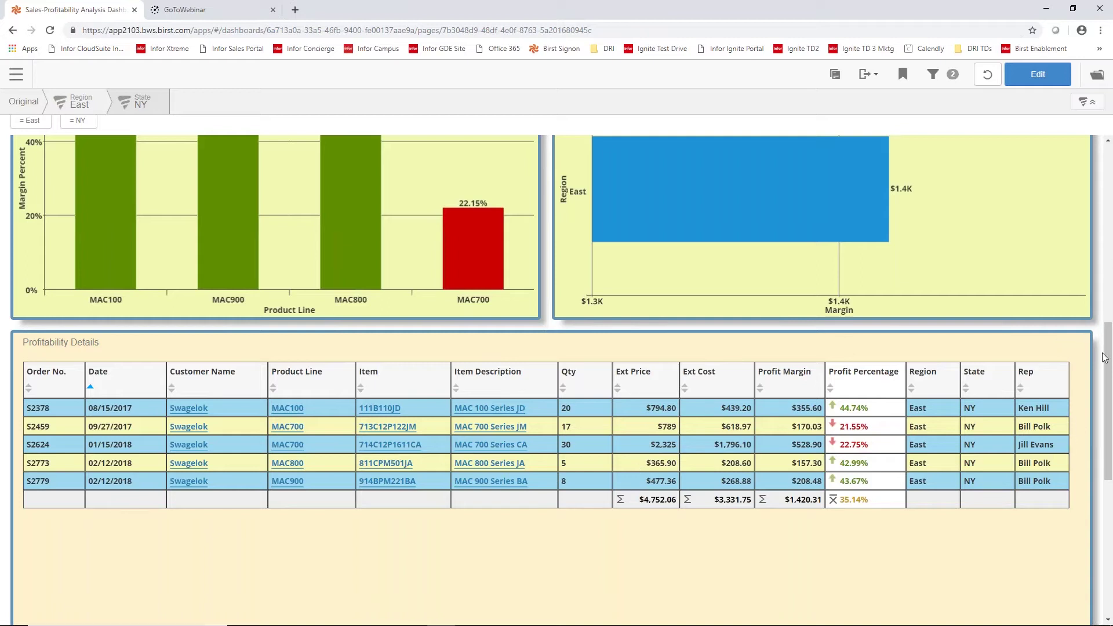
pyautogui.moveTo(1108, 484); pyautogui.dragTo(1108, 308)
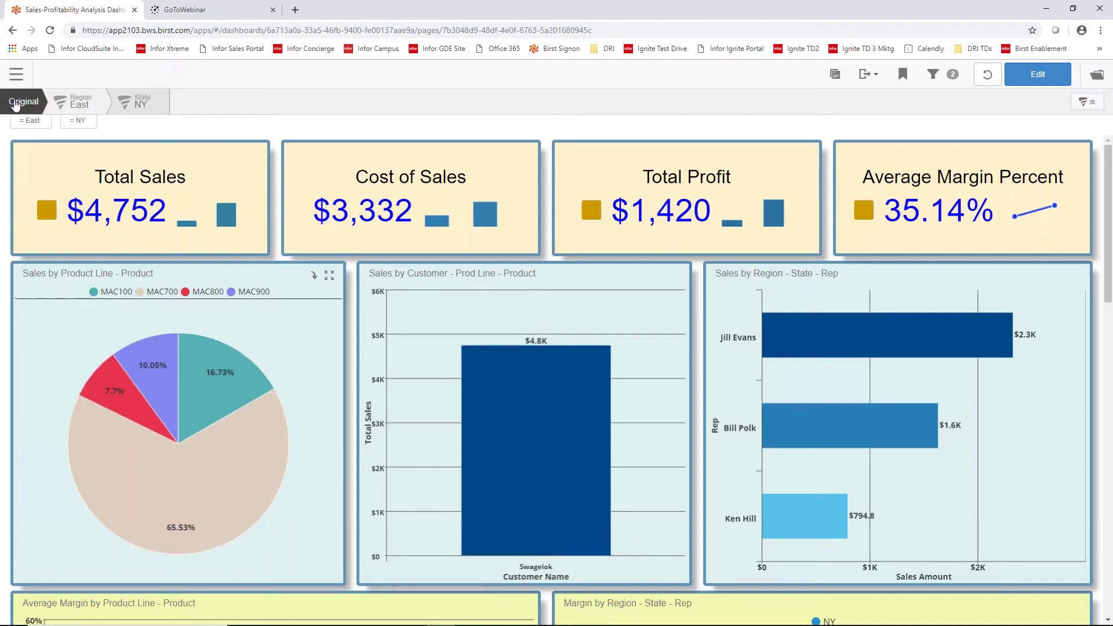
pyautogui.click(16, 104)
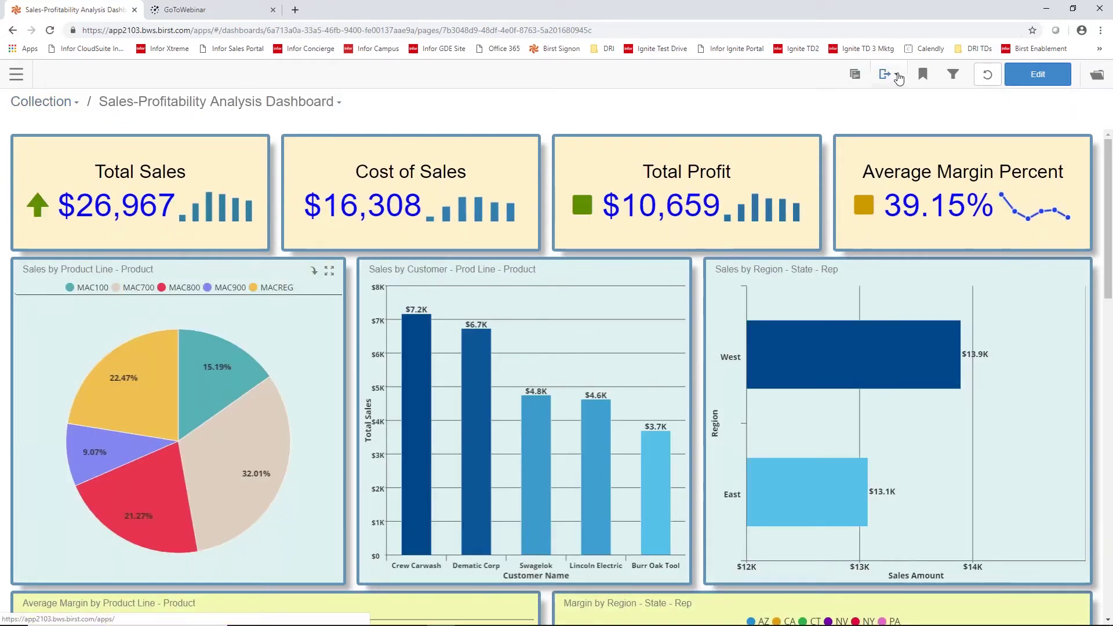
# - Check the export options for the whole dashboard and for the Sales by Product Line chart
pyautogui.click(899, 78)
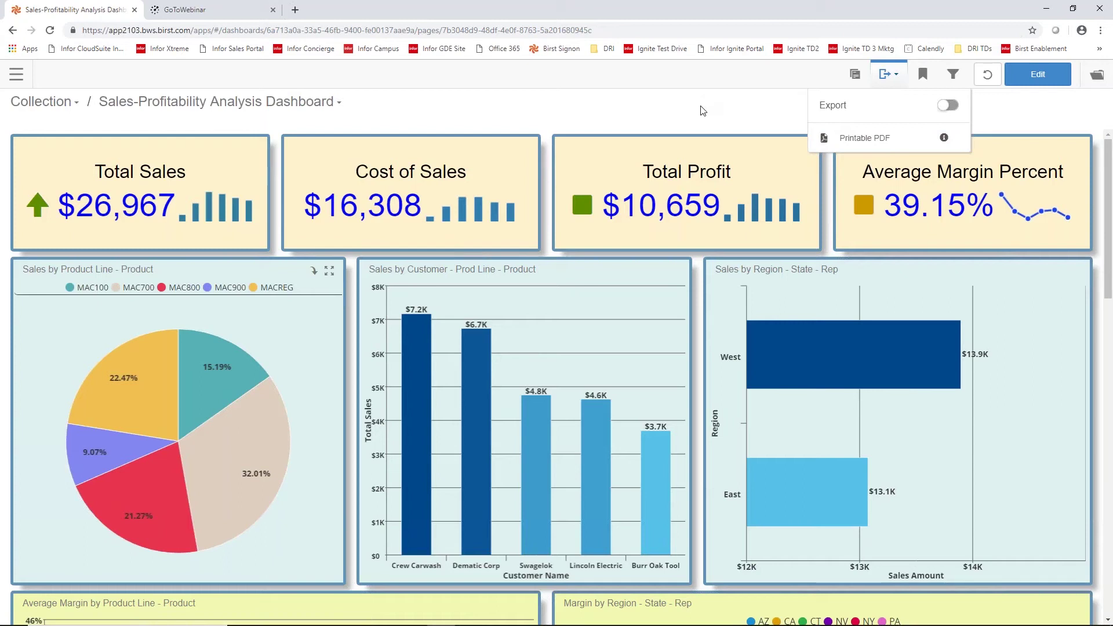
pyautogui.click(702, 107)
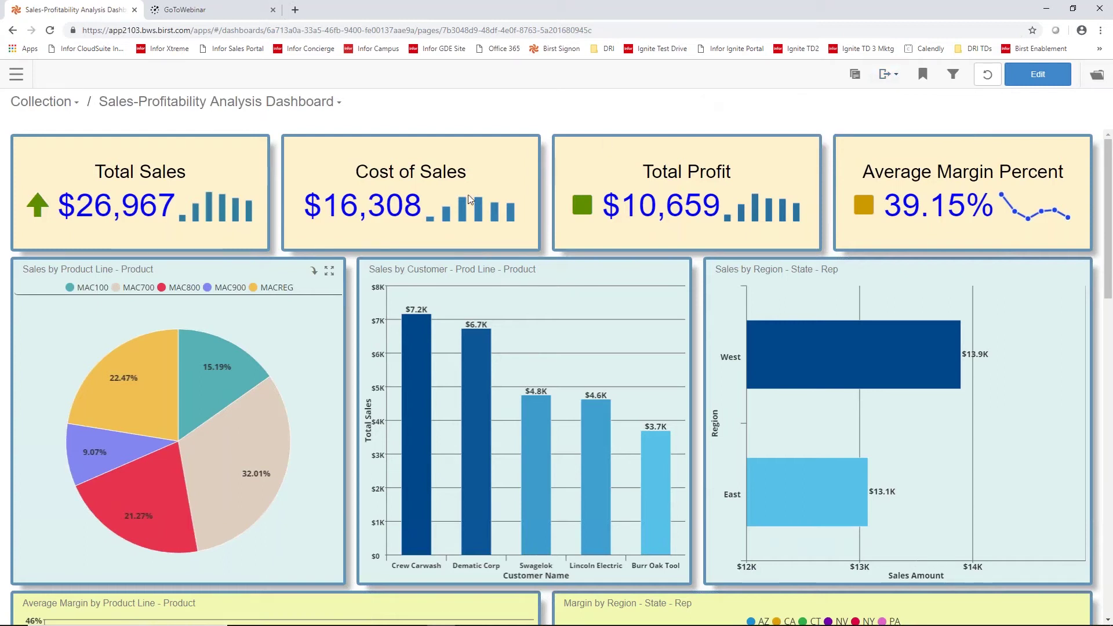
pyautogui.click(314, 273)
pyautogui.moveTo(292, 342)
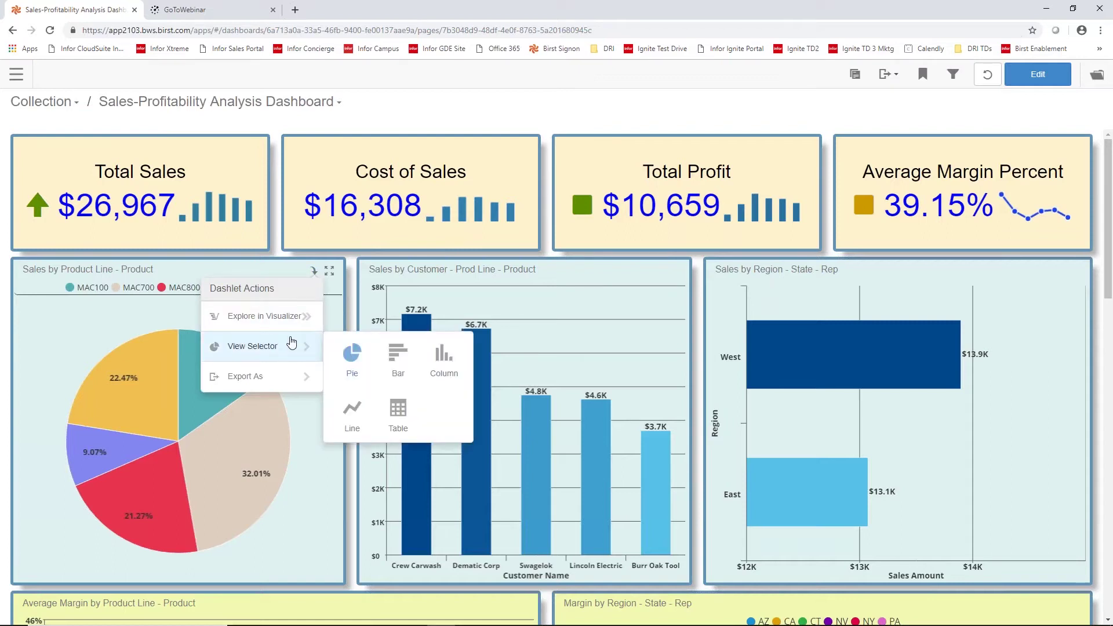
pyautogui.moveTo(279, 376)
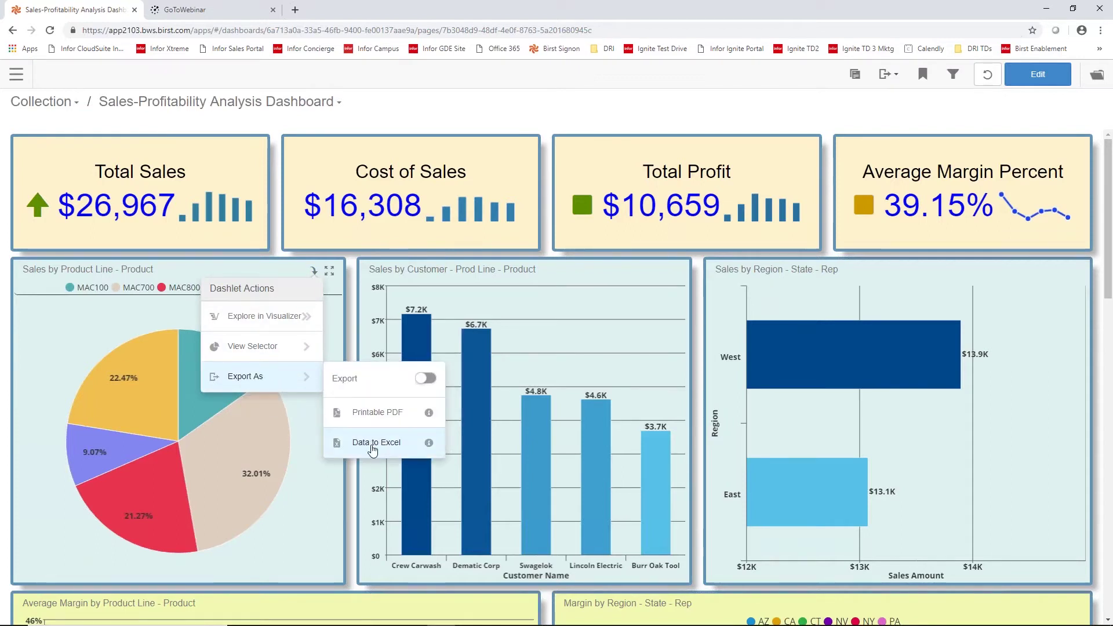
pyautogui.click(596, 102)
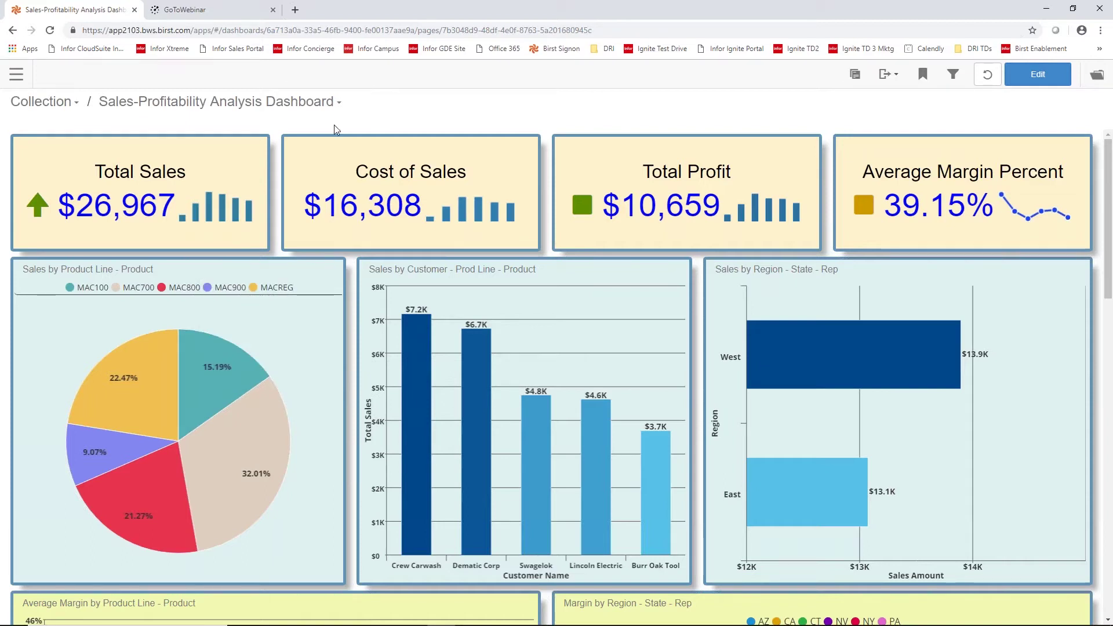
# - Switch to the Sales Analysis Dashboard in Microsoft Edge and inspect the Sales Team by Region Heat Map
pyautogui.moveTo(299, 624)
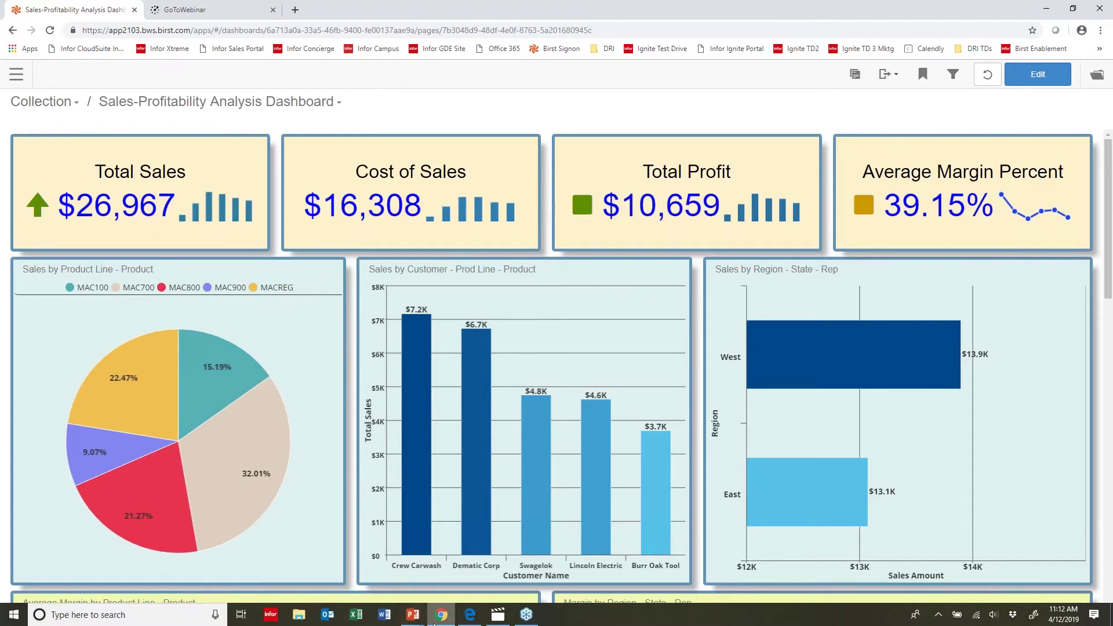
pyautogui.click(470, 615)
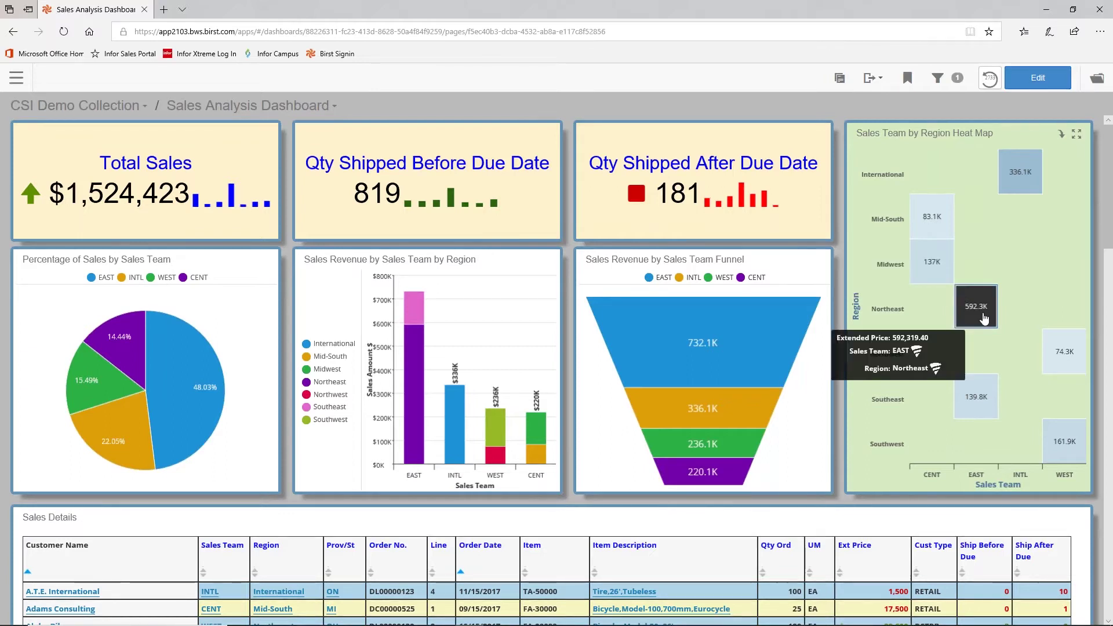
pyautogui.moveTo(943, 262)
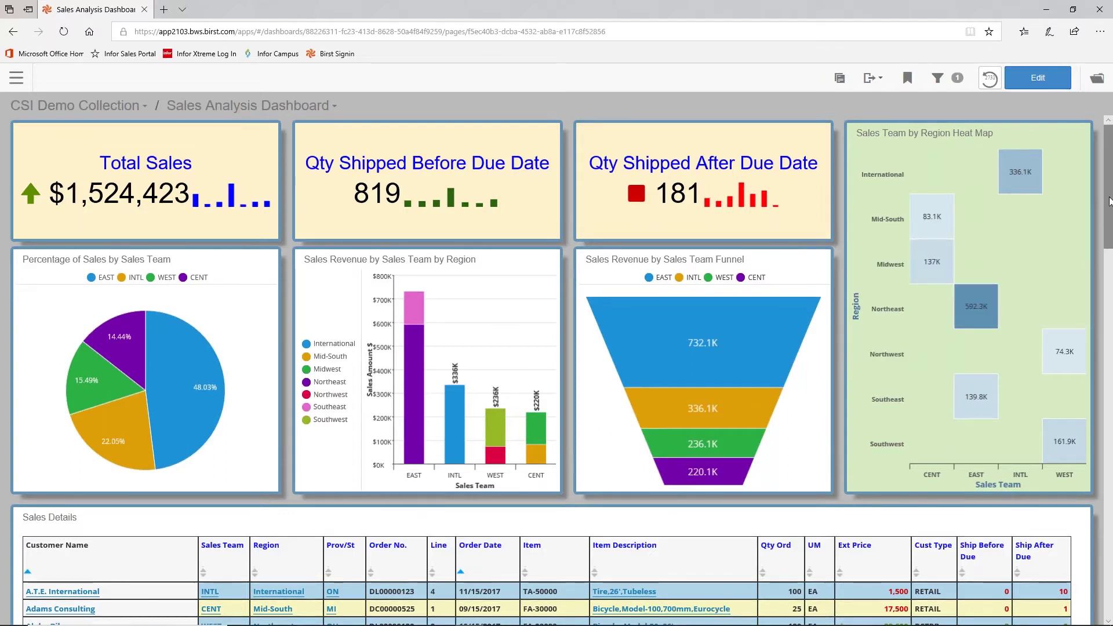
# - Open the web search for the item description Tire,26',Tubeless from the Sales Details table and close the results
pyautogui.scroll(-5, 797, 387)
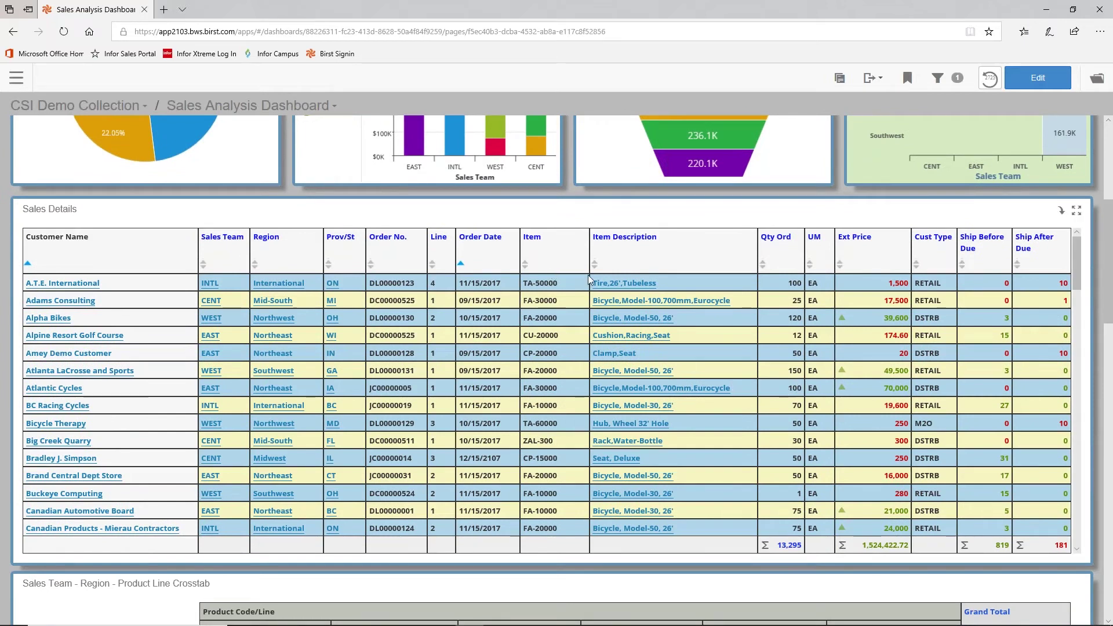
pyautogui.click(626, 284)
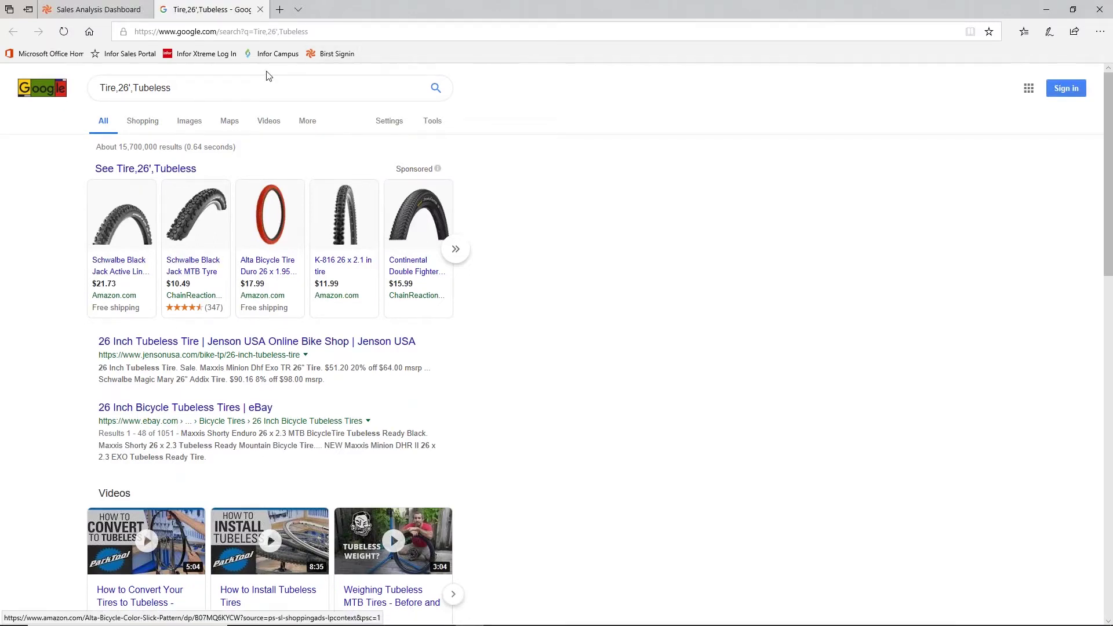
pyautogui.click(261, 9)
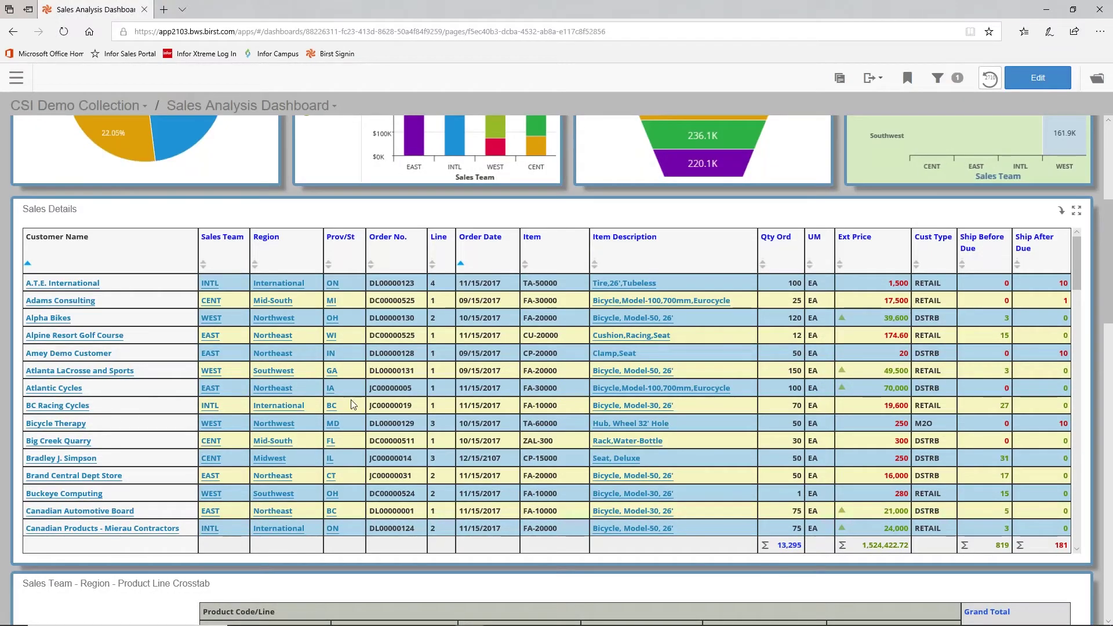
# - Review the Sales Team - Region - Product Line Crosstab and the Sales Geo Map by State
pyautogui.moveTo(1110, 212); pyautogui.dragTo(1110, 307)
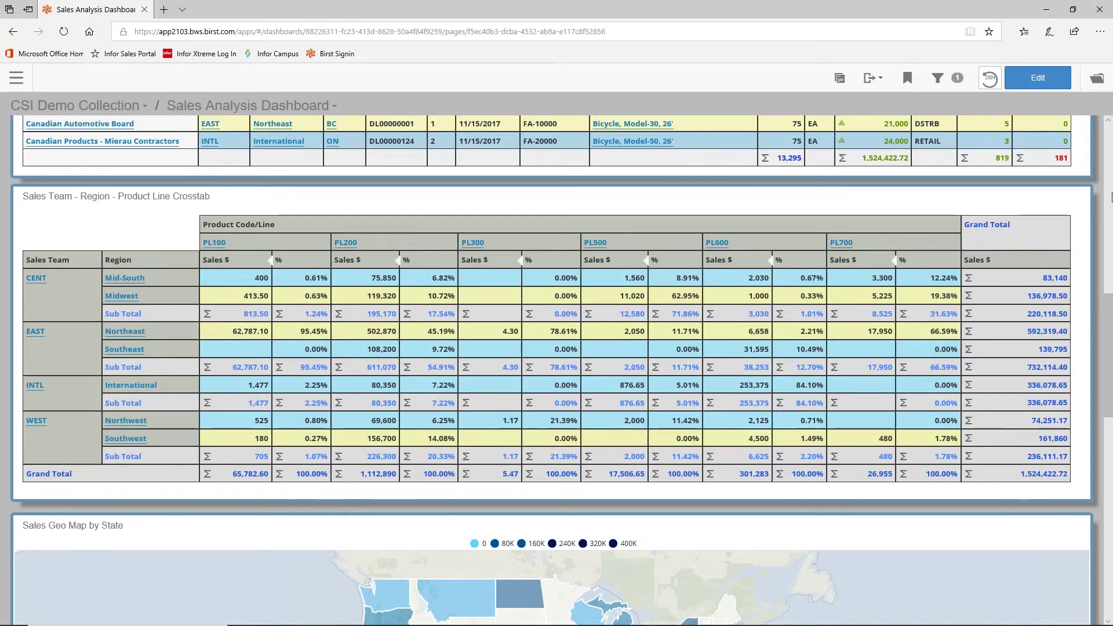
pyautogui.scroll(-1, 1111, 441)
pyautogui.scroll(-4, 1111, 440)
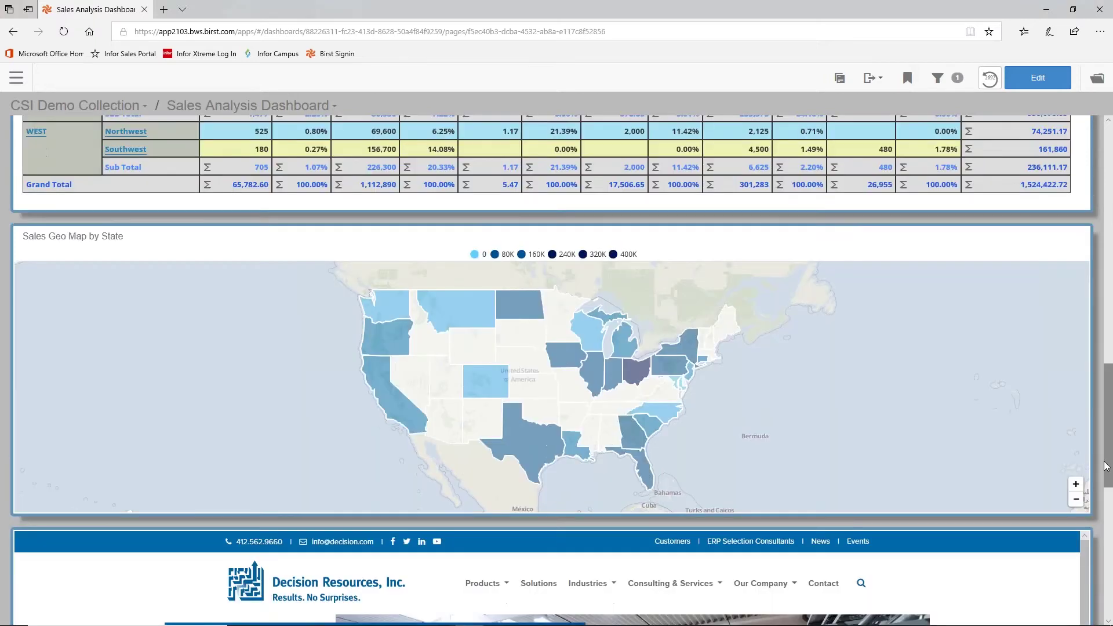
# - Inspect state values on the Sales Geo Map by State and view the embedded Decision Resources web page
pyautogui.moveTo(635, 375)
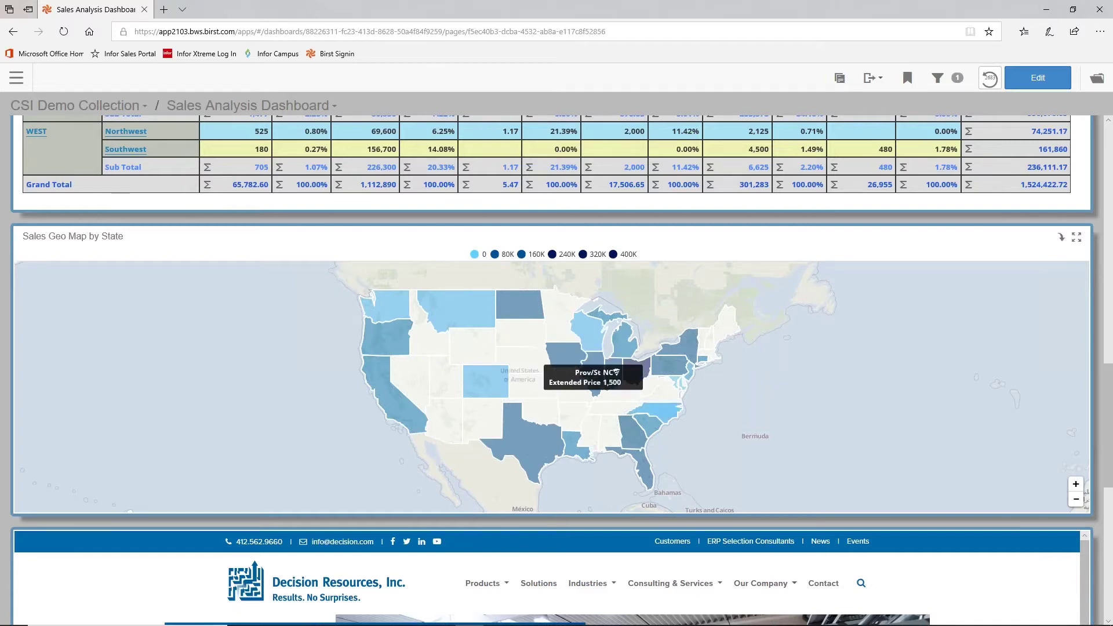
pyautogui.scroll(-1, 1110, 464)
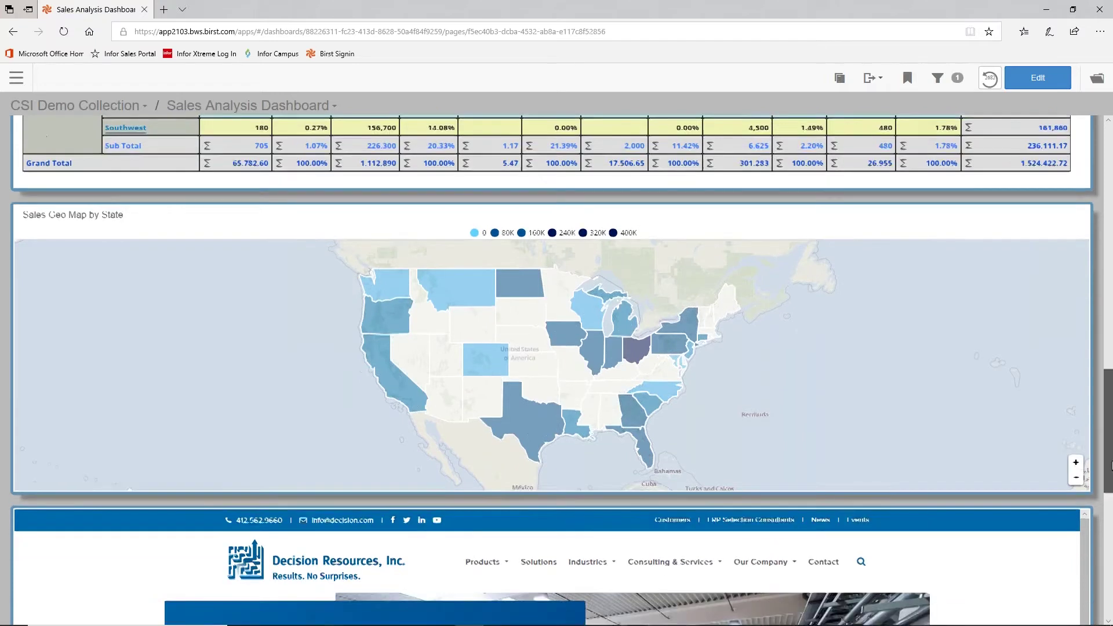
pyautogui.scroll(-5, 1111, 464)
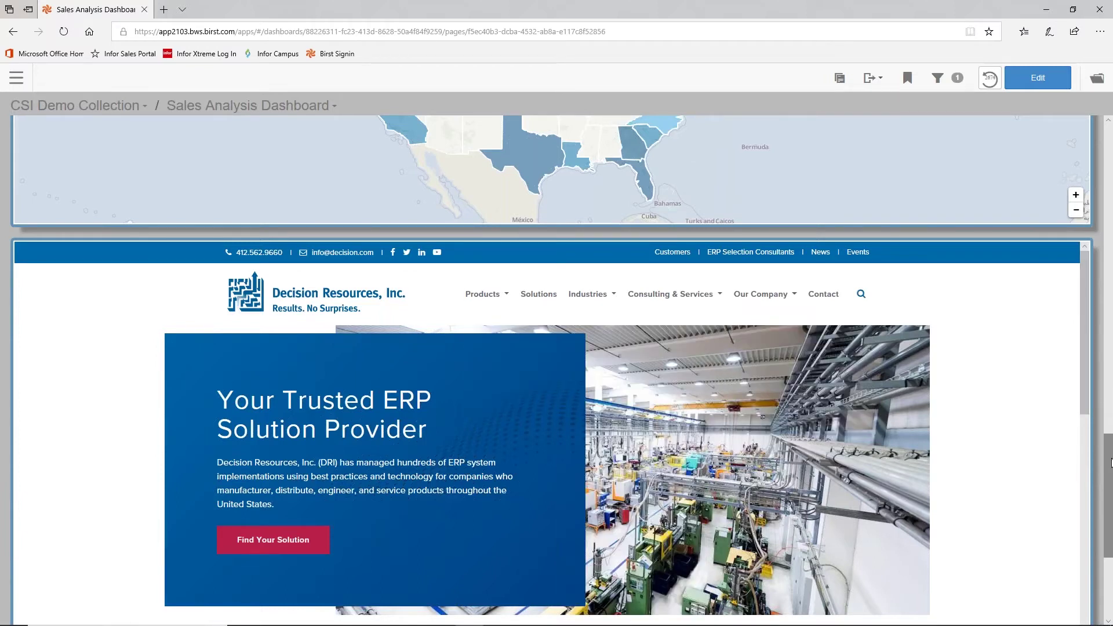
pyautogui.scroll(15, 1111, 461)
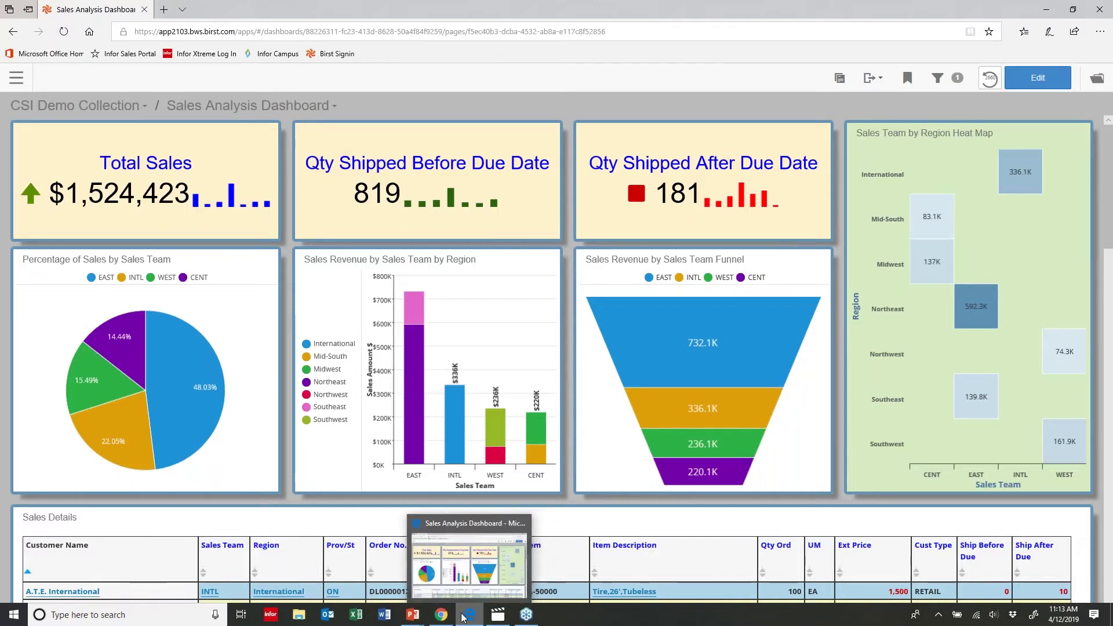
pyautogui.hotkey('alt', 'Tab')
pyautogui.hotkey('alt', 'Tab')
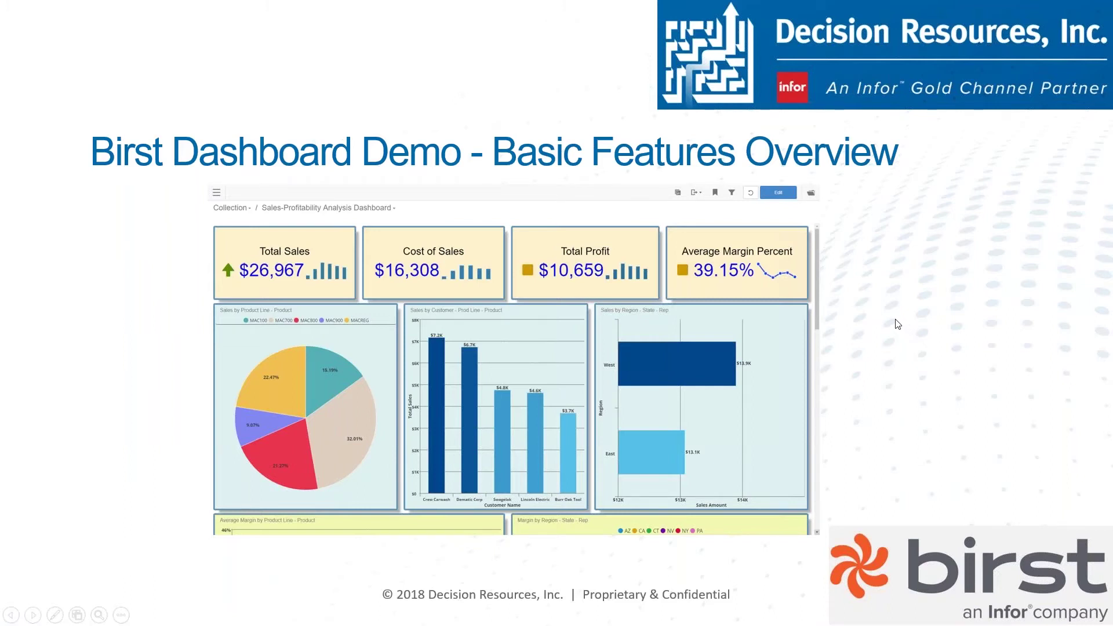
pyautogui.click(896, 318)
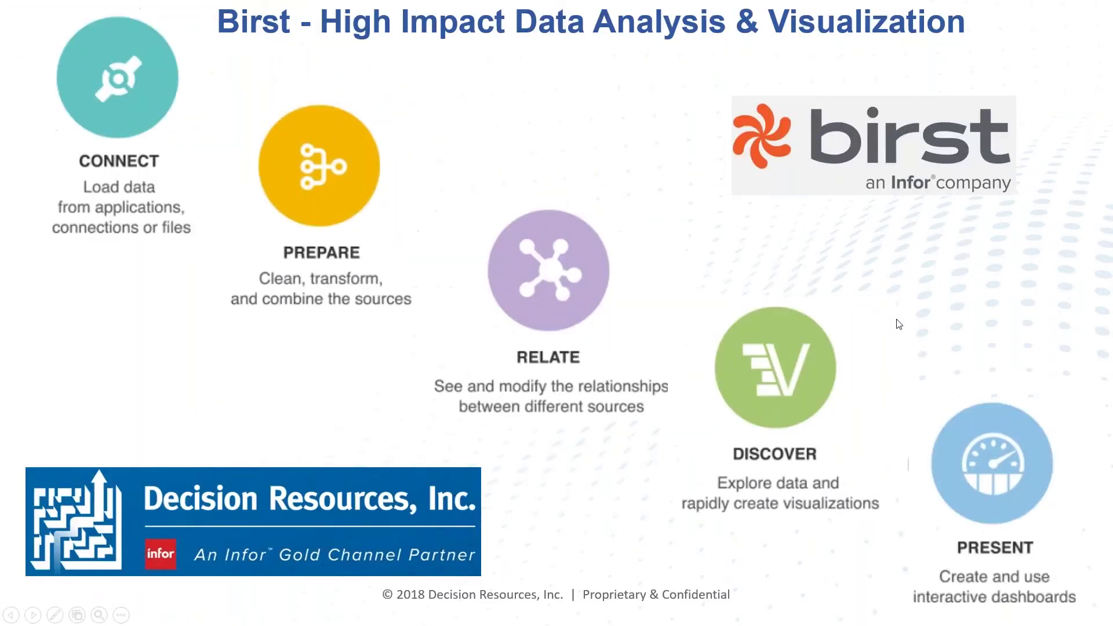
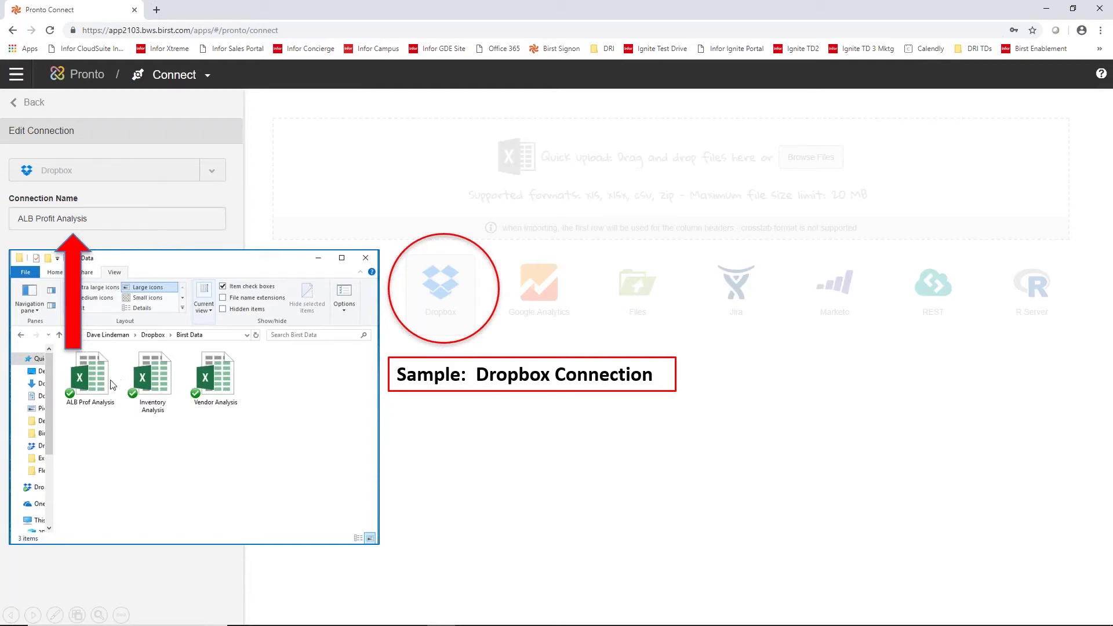
pyautogui.click(461, 419)
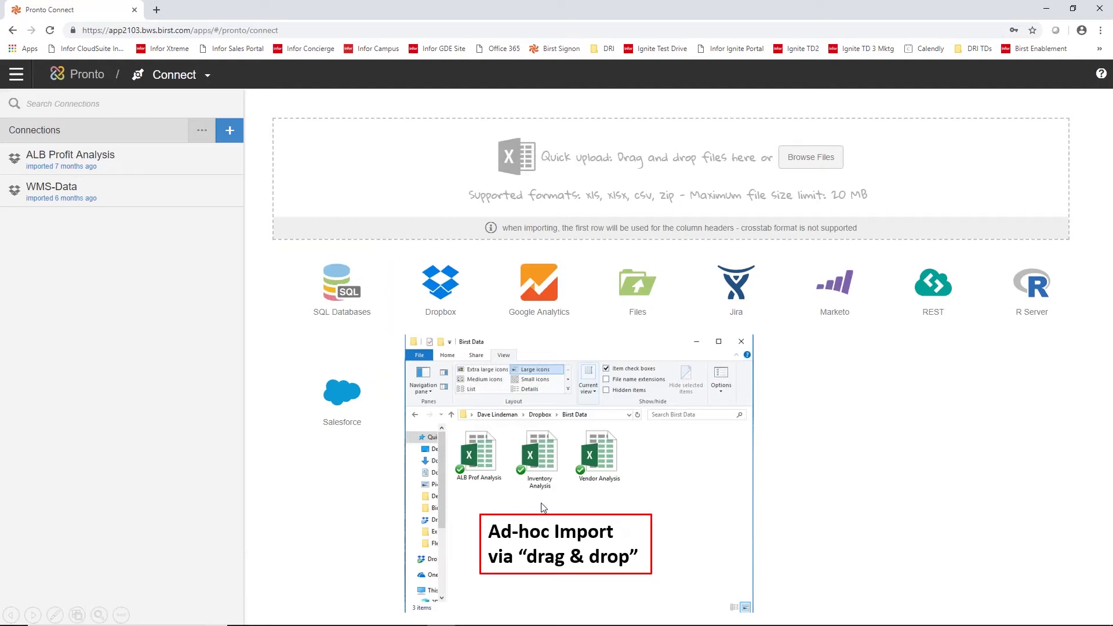
pyautogui.click(489, 447)
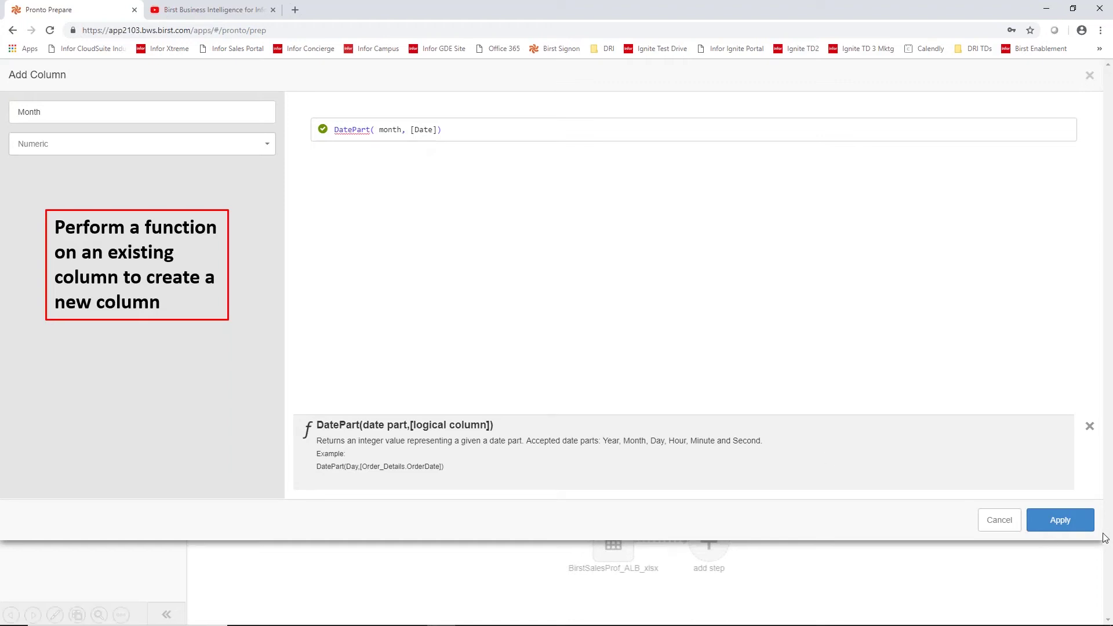
pyautogui.click(1077, 523)
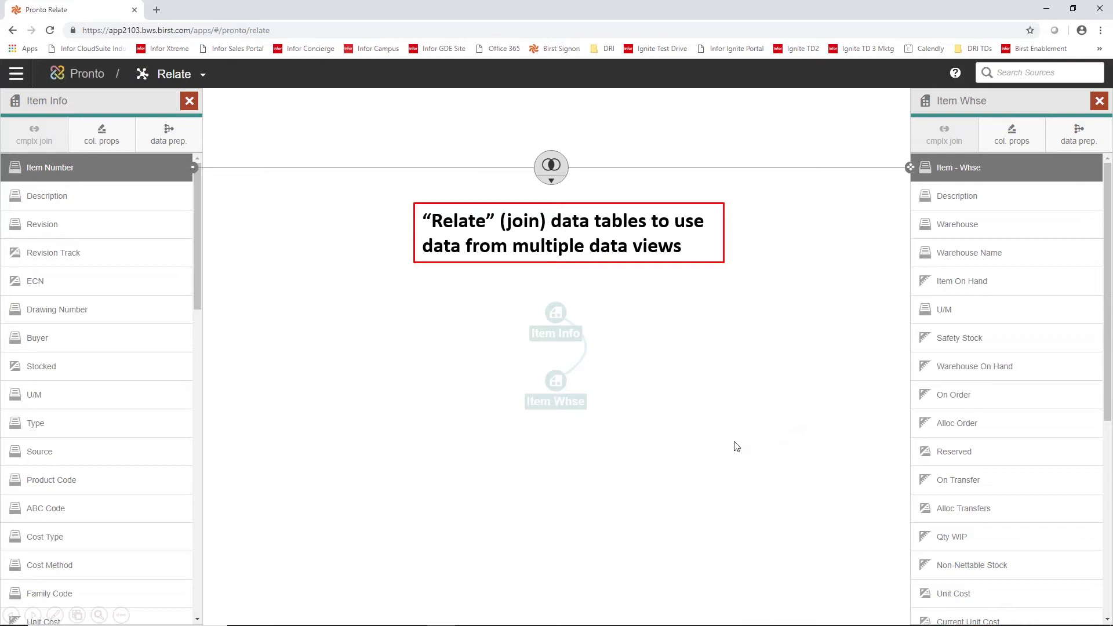
pyautogui.press('Right')
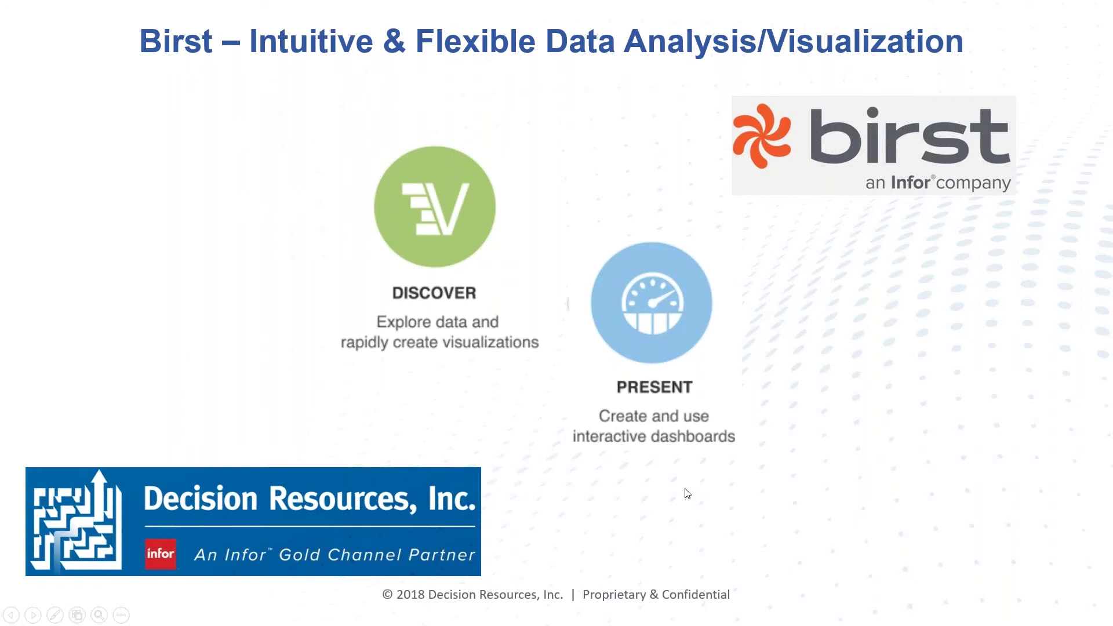
pyautogui.press('Right')
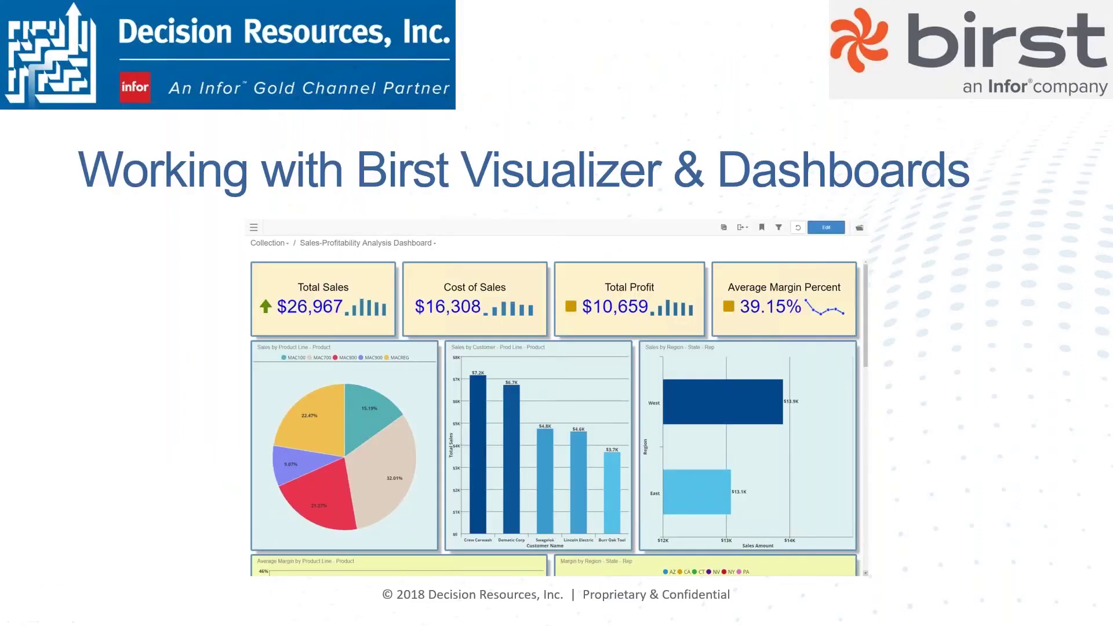
# - Switch to Google Chrome and open the Sample - Profitability Analysis Dashboard
pyautogui.hotkey('alt', 'Tab')
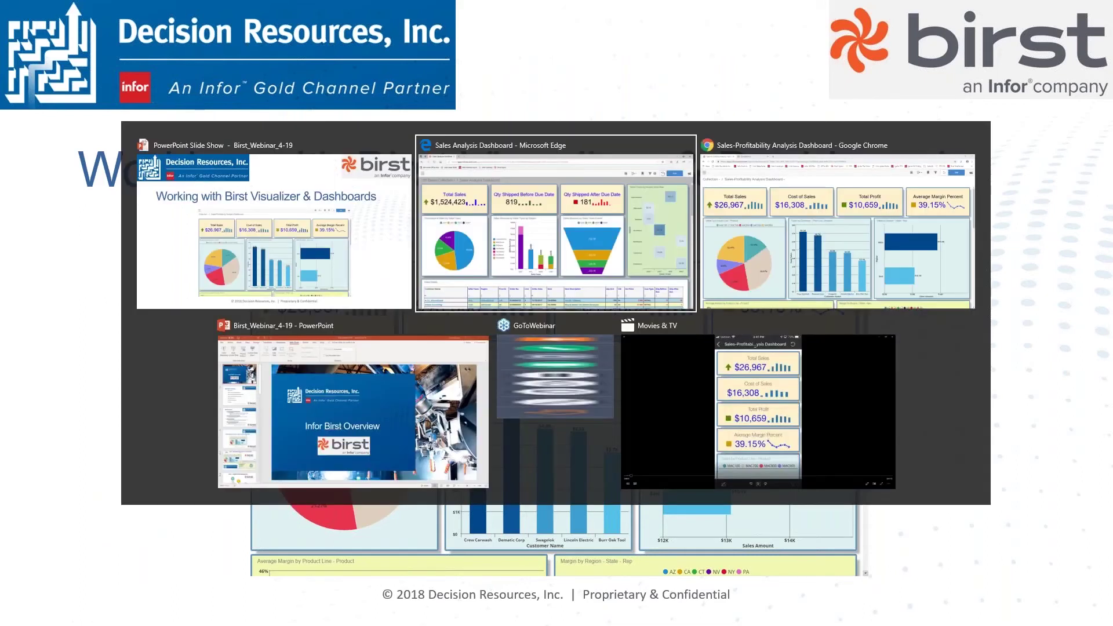
pyautogui.hotkey('alt', 'Tab')
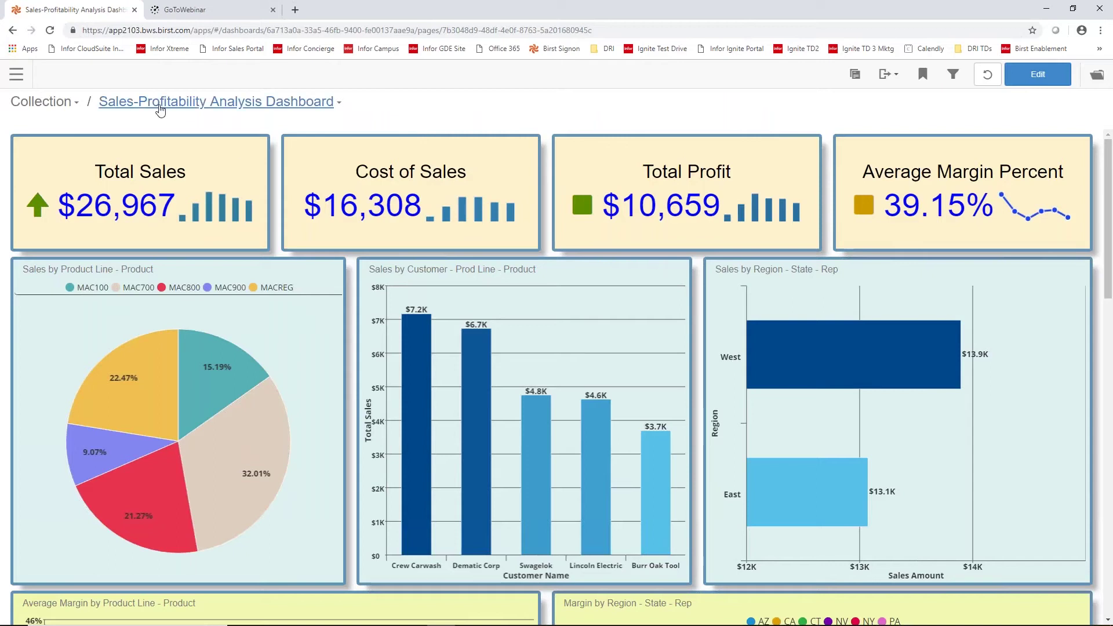
pyautogui.click(206, 108)
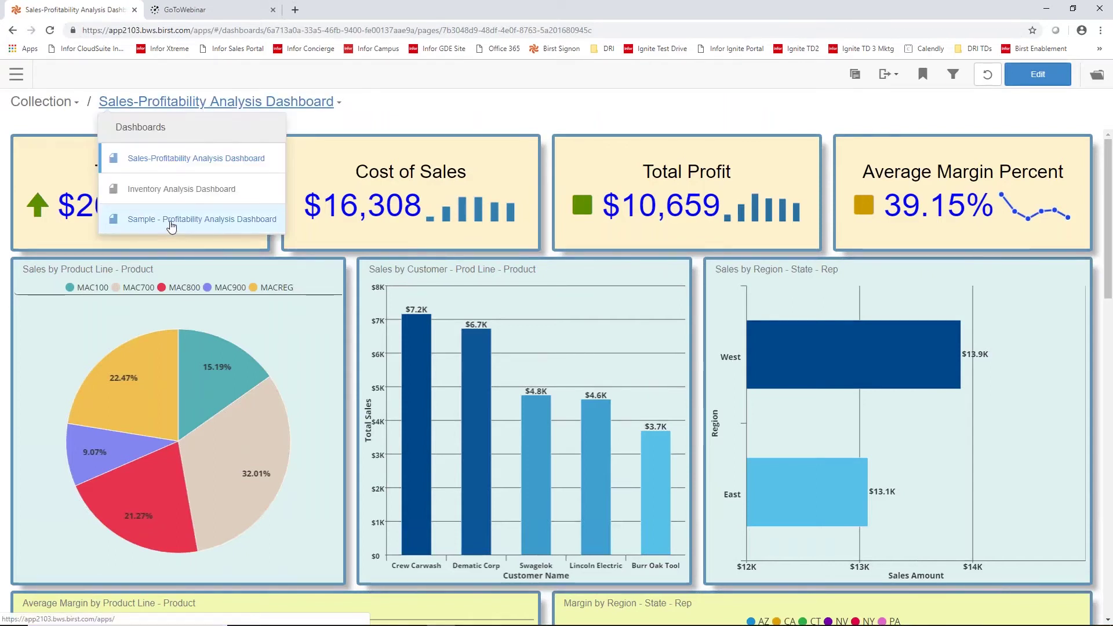
pyautogui.click(168, 226)
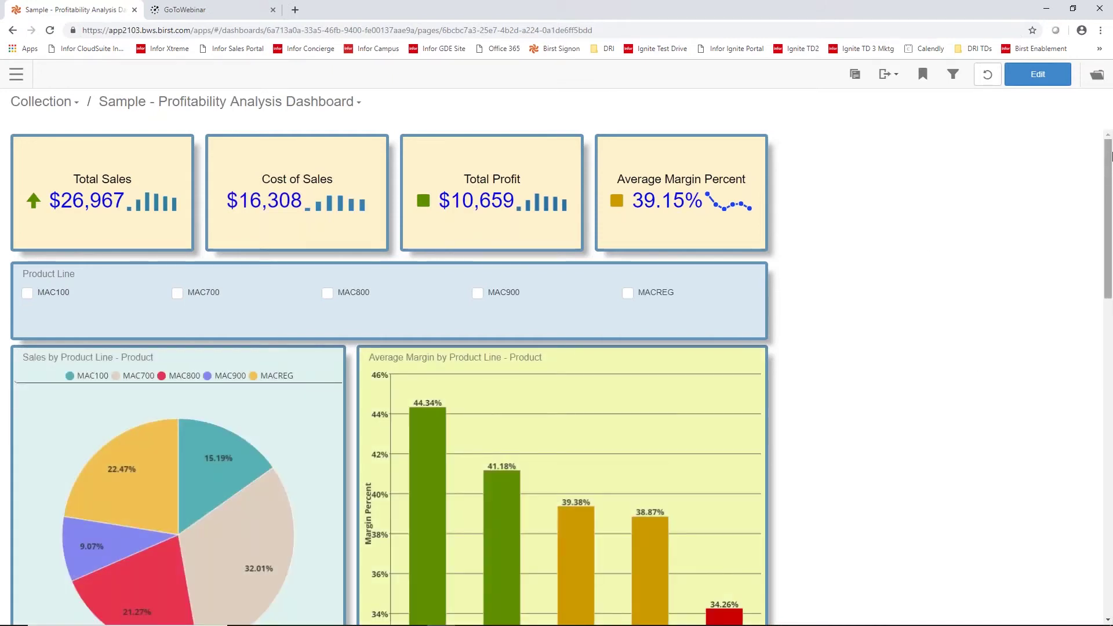
pyautogui.moveTo(1109, 157); pyautogui.dragTo(1036, 124)
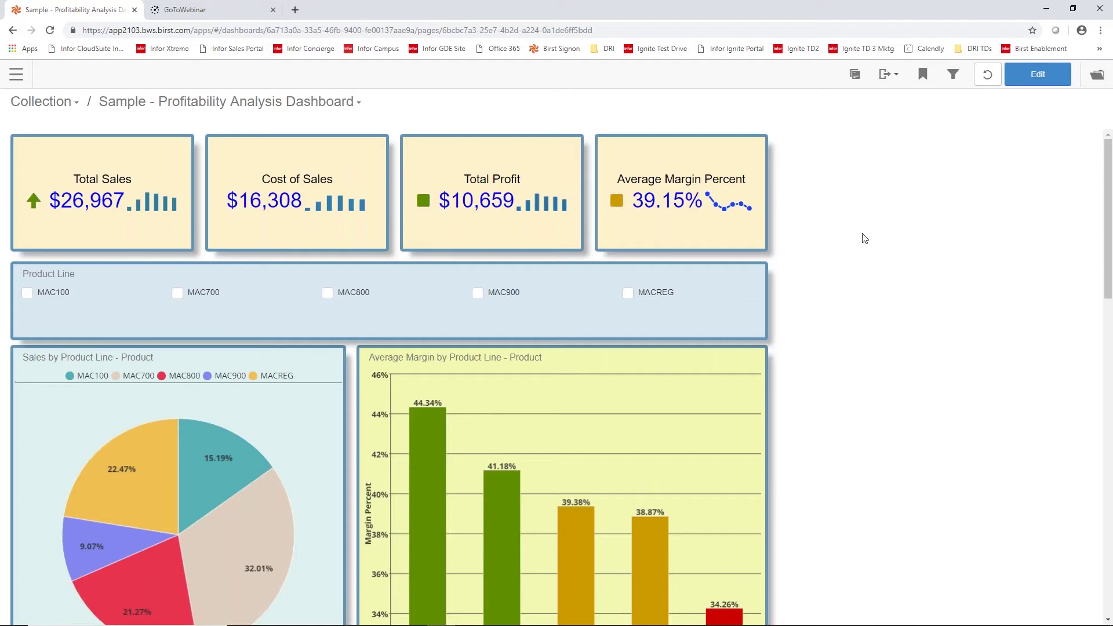
# - Edit the dashboard and start a new KPI that uses the Ext Price measure with Avg aggregation
pyautogui.click(1043, 78)
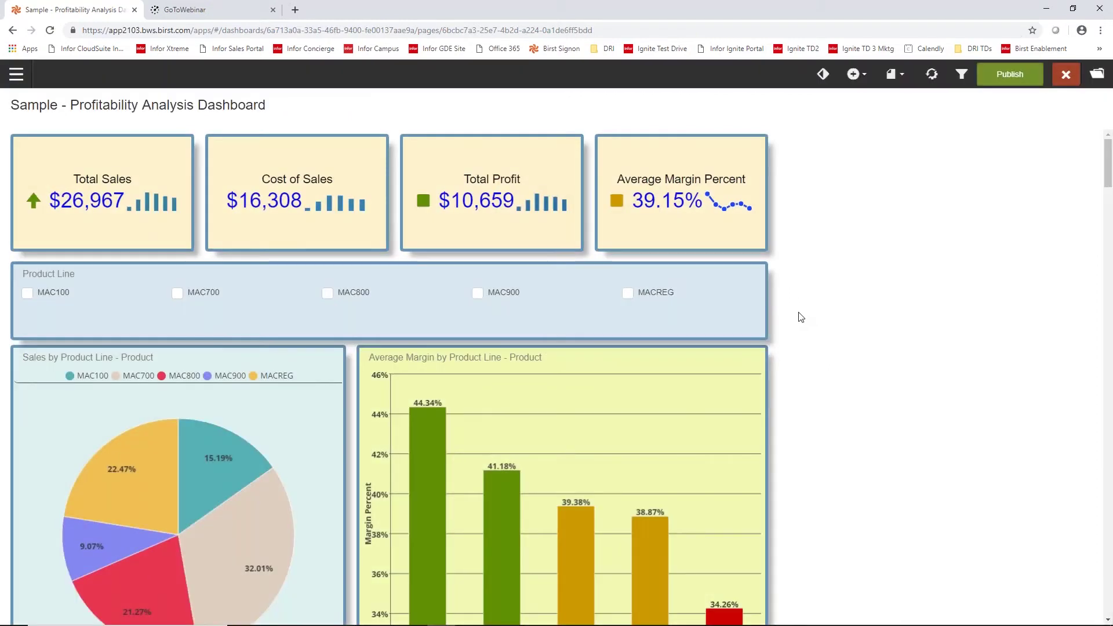
pyautogui.click(866, 76)
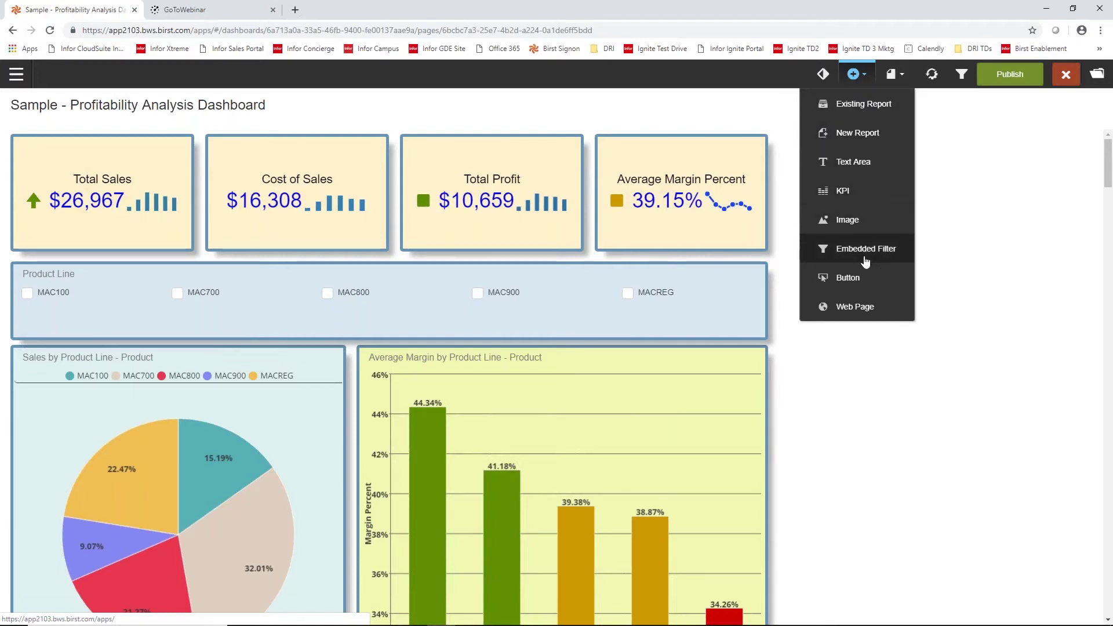
pyautogui.click(848, 193)
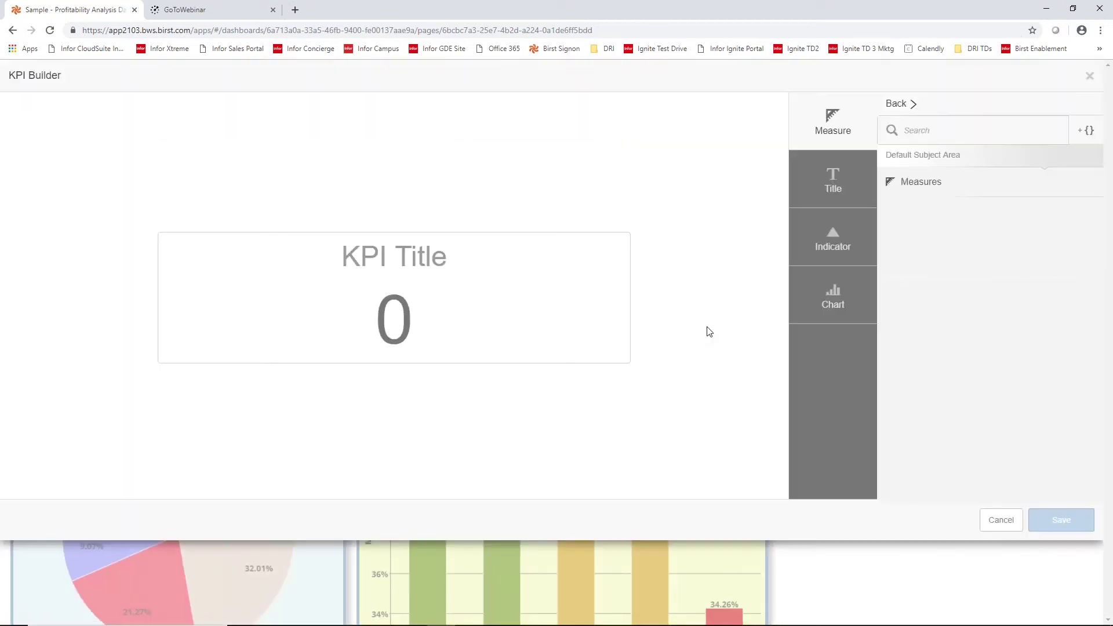
pyautogui.click(915, 190)
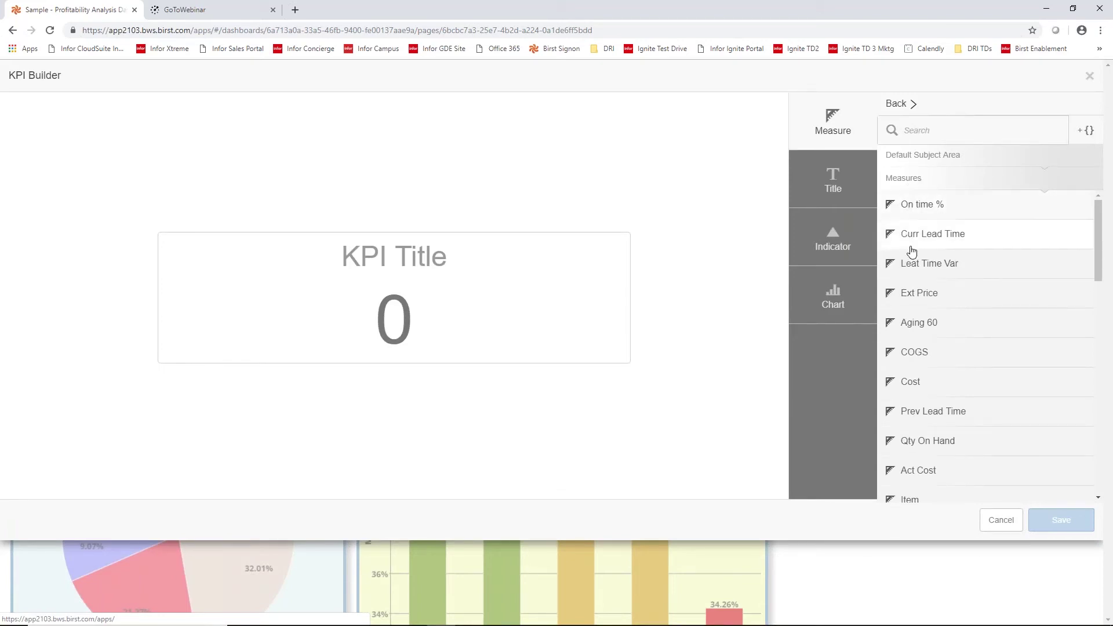
pyautogui.click(906, 299)
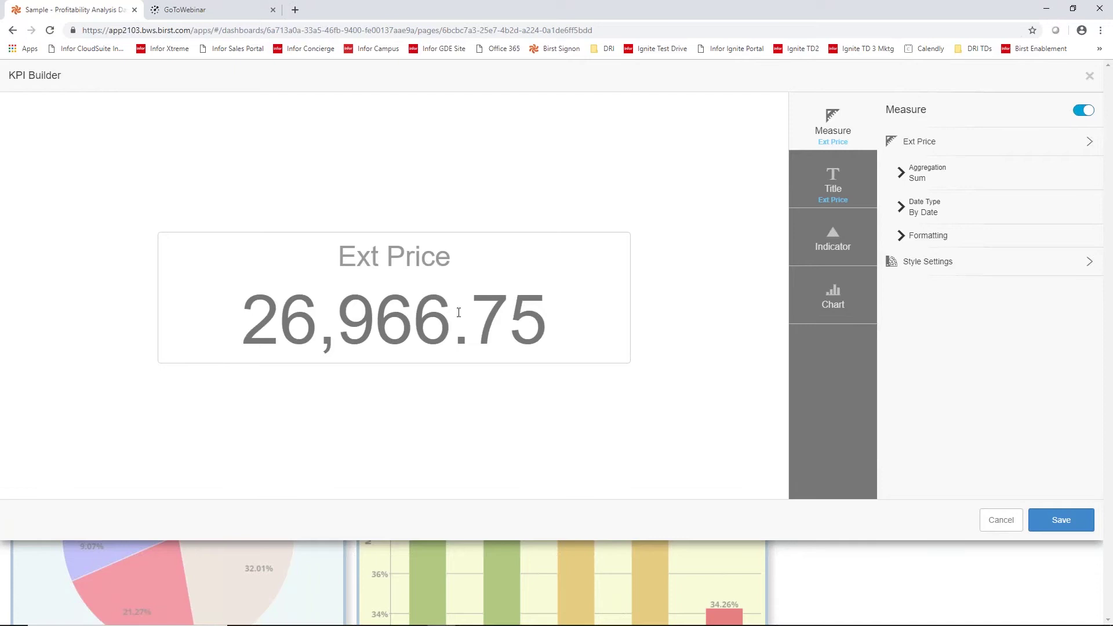
pyautogui.click(910, 180)
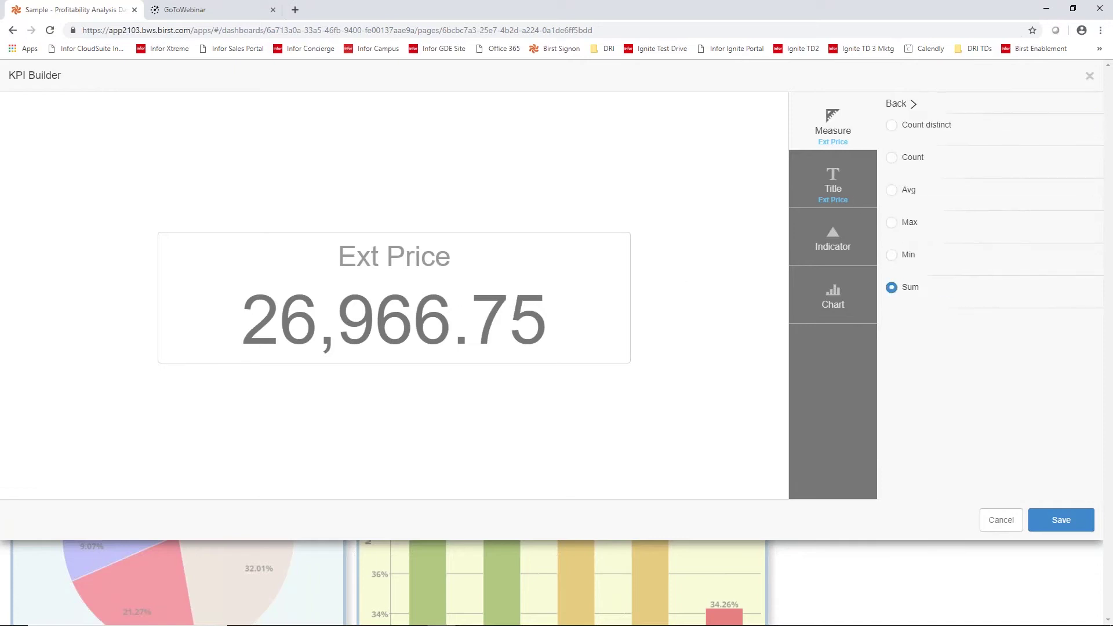
pyautogui.click(893, 191)
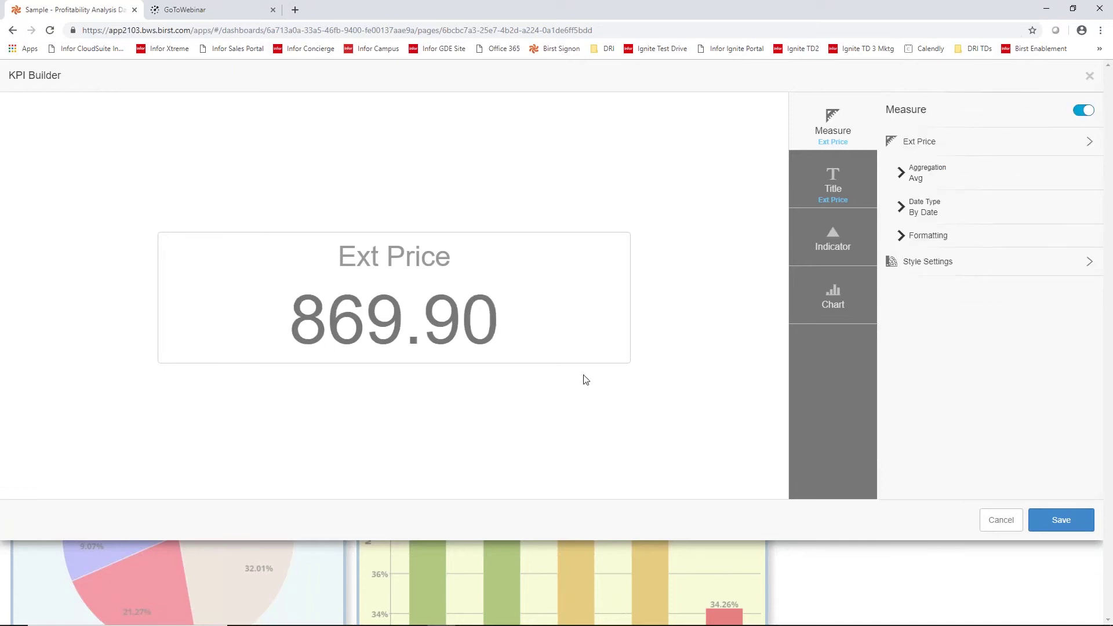
# - Format the KPI's measure with 0 Decimal precision and the $ currency symbol
pyautogui.click(905, 238)
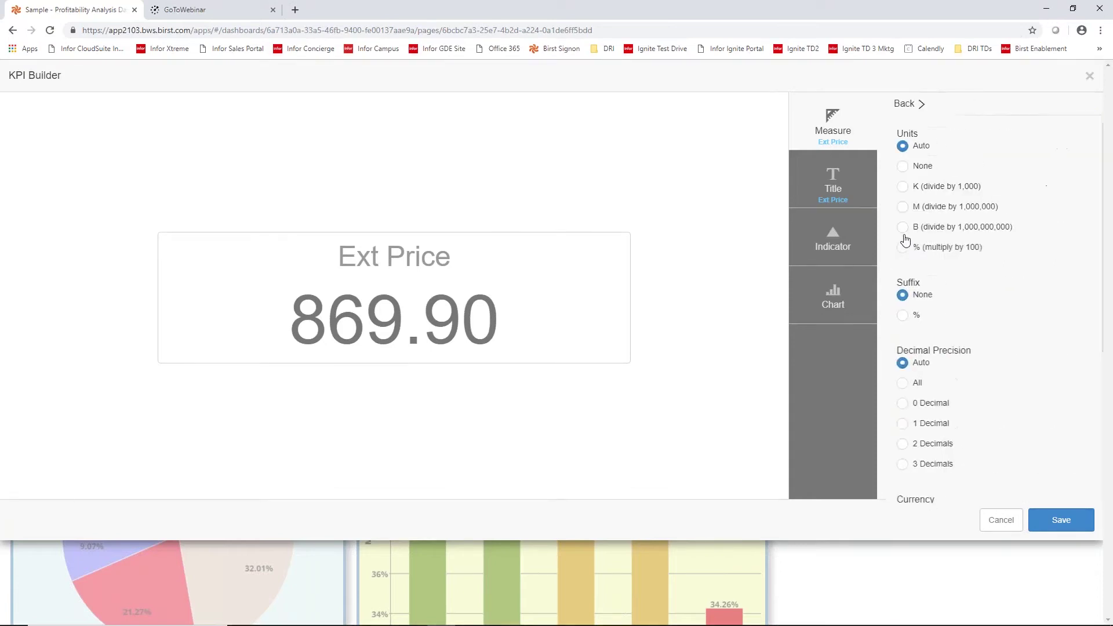
pyautogui.click(896, 406)
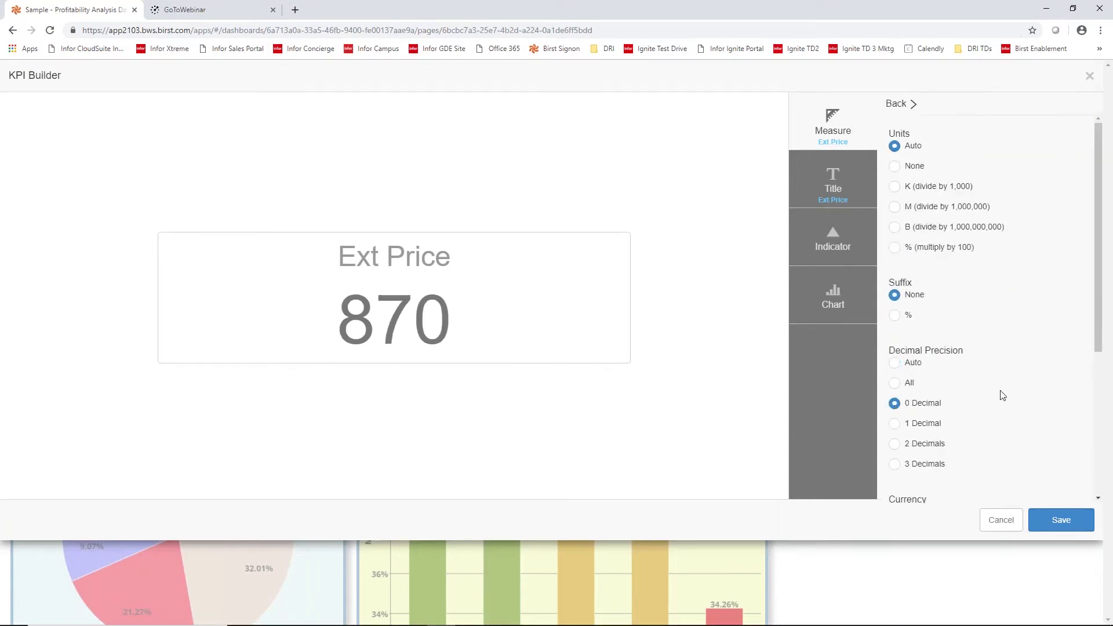
pyautogui.moveTo(1098, 172); pyautogui.dragTo(1096, 235)
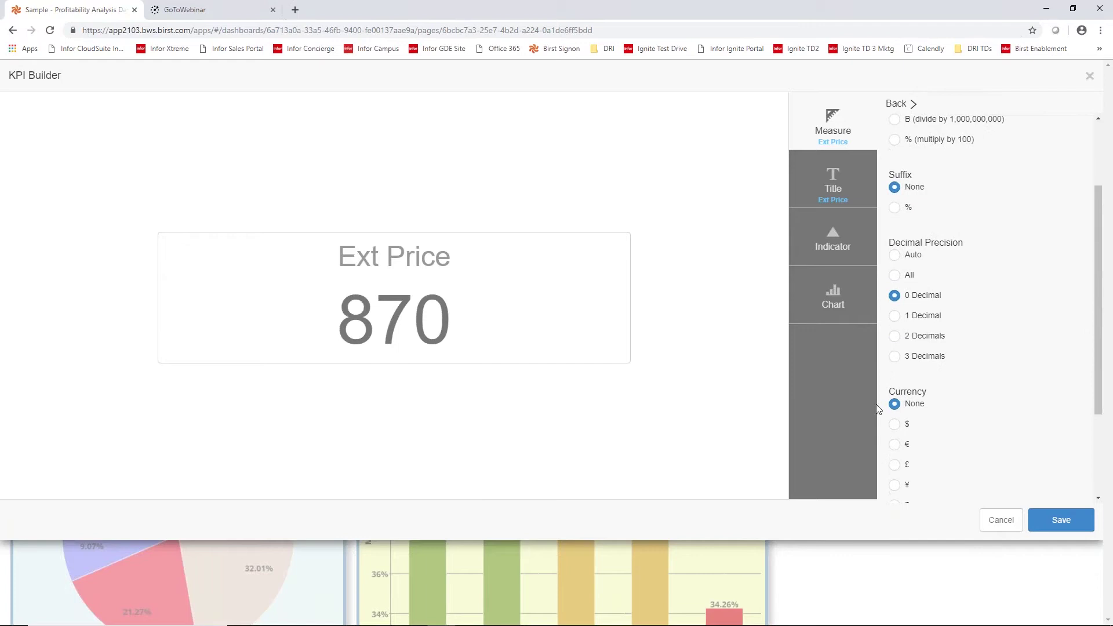
pyautogui.click(894, 424)
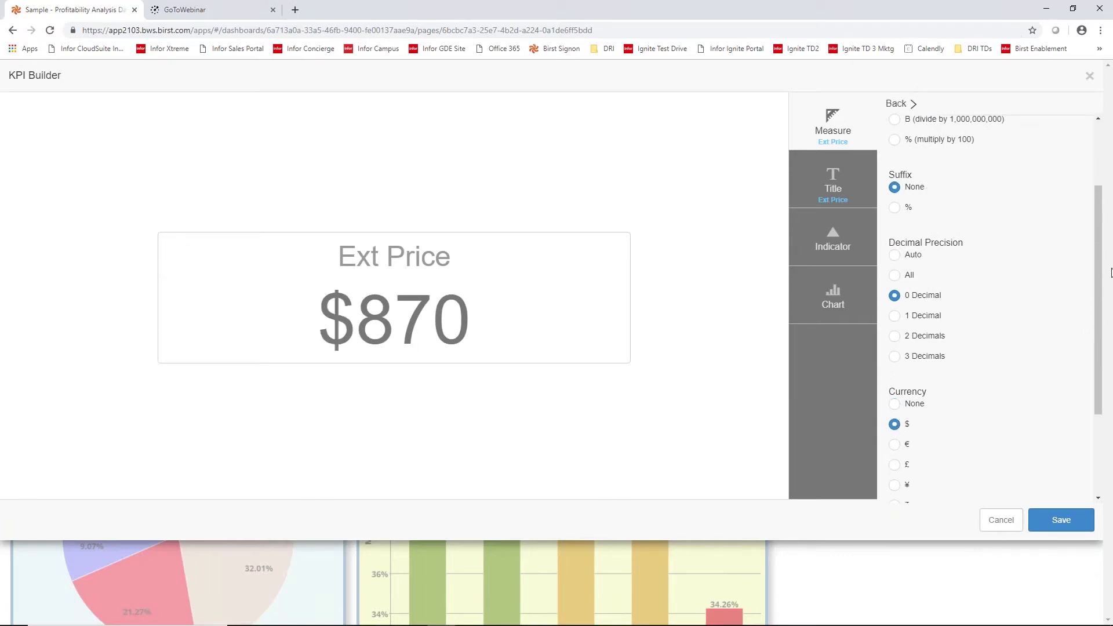
pyautogui.moveTo(1101, 315); pyautogui.dragTo(1099, 252)
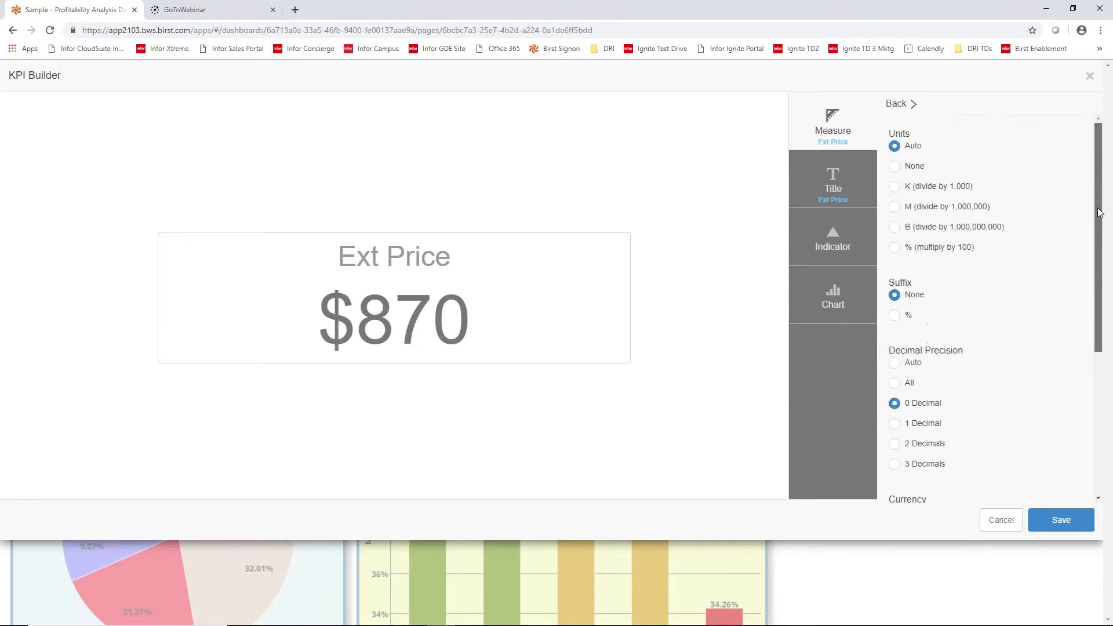
pyautogui.click(908, 110)
pyautogui.click(940, 242)
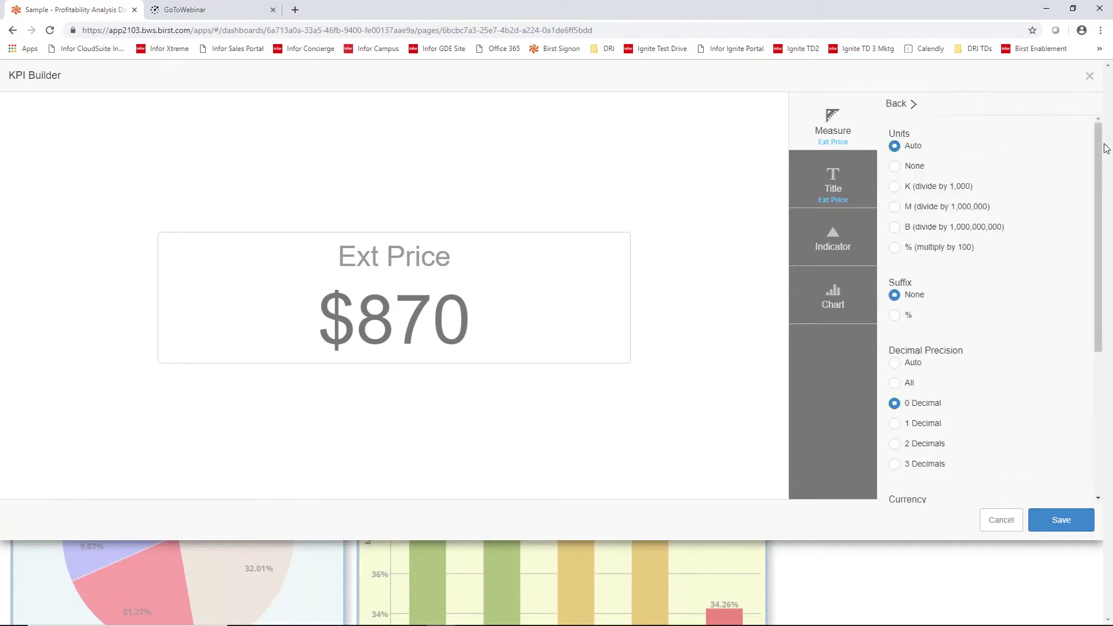
pyautogui.moveTo(1094, 152); pyautogui.dragTo(1081, 60)
pyautogui.click(906, 103)
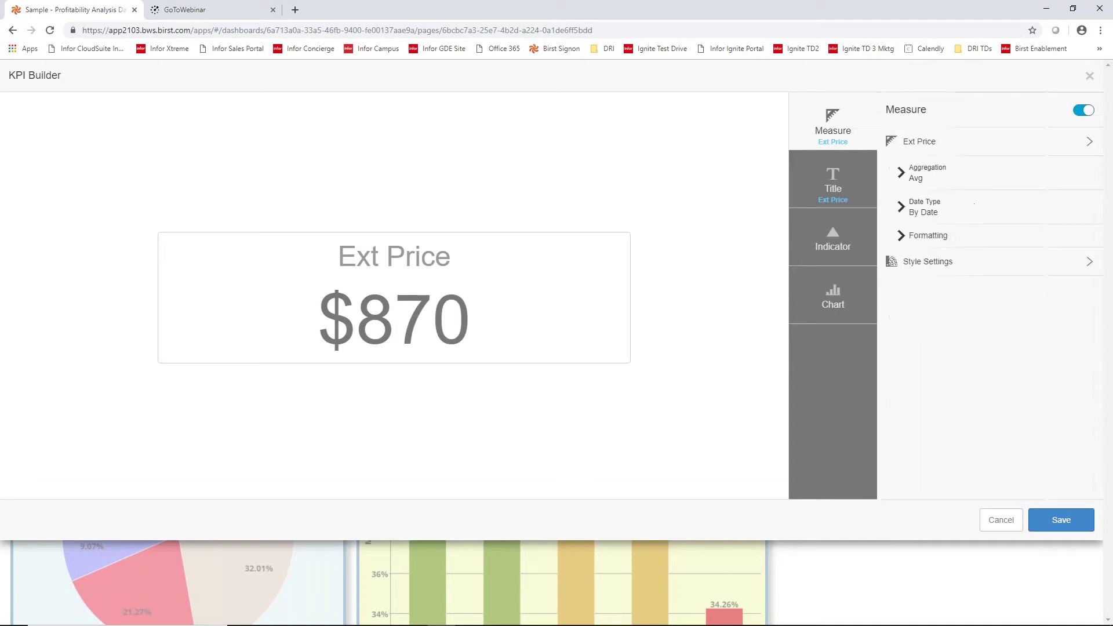
# - Set the font color of the KPI's measure value to blue, #0000FF
pyautogui.click(917, 265)
pyautogui.click(900, 232)
pyautogui.click(978, 265)
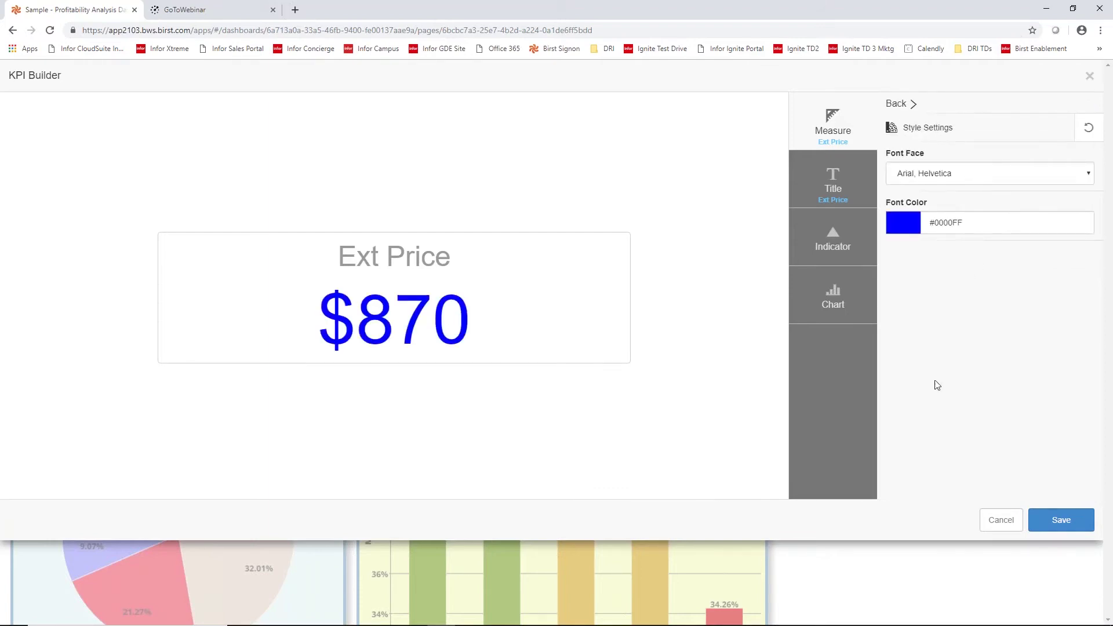
# - Change the KPI's title to Avg Sales Amount
pyautogui.click(831, 188)
pyautogui.moveTo(934, 145); pyautogui.dragTo(852, 152)
pyautogui.write('Av')
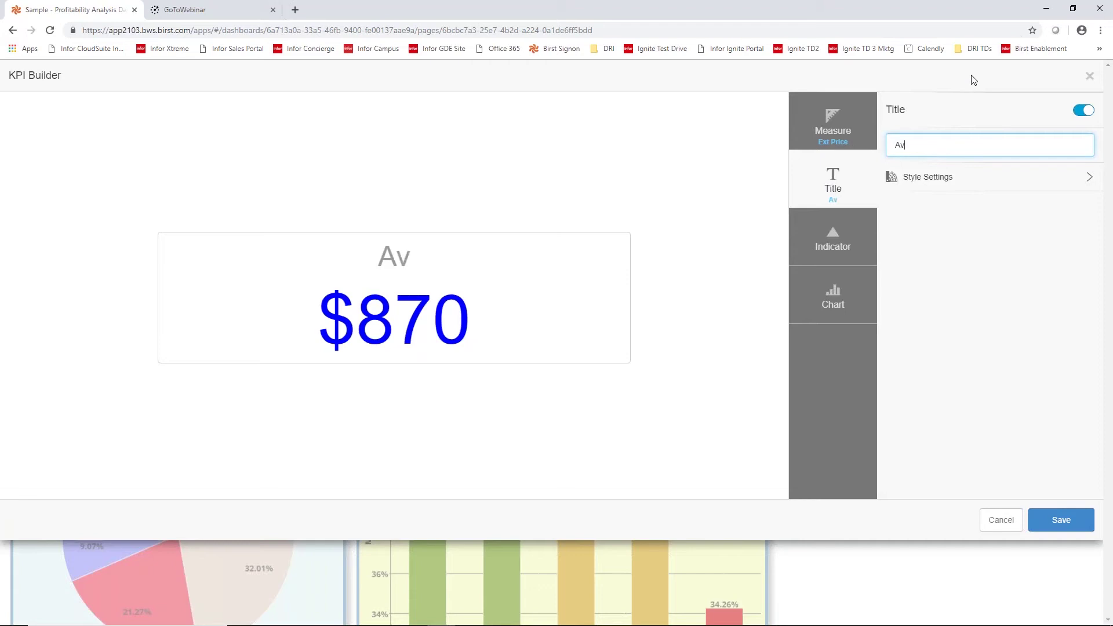
pyautogui.write('g Sale')
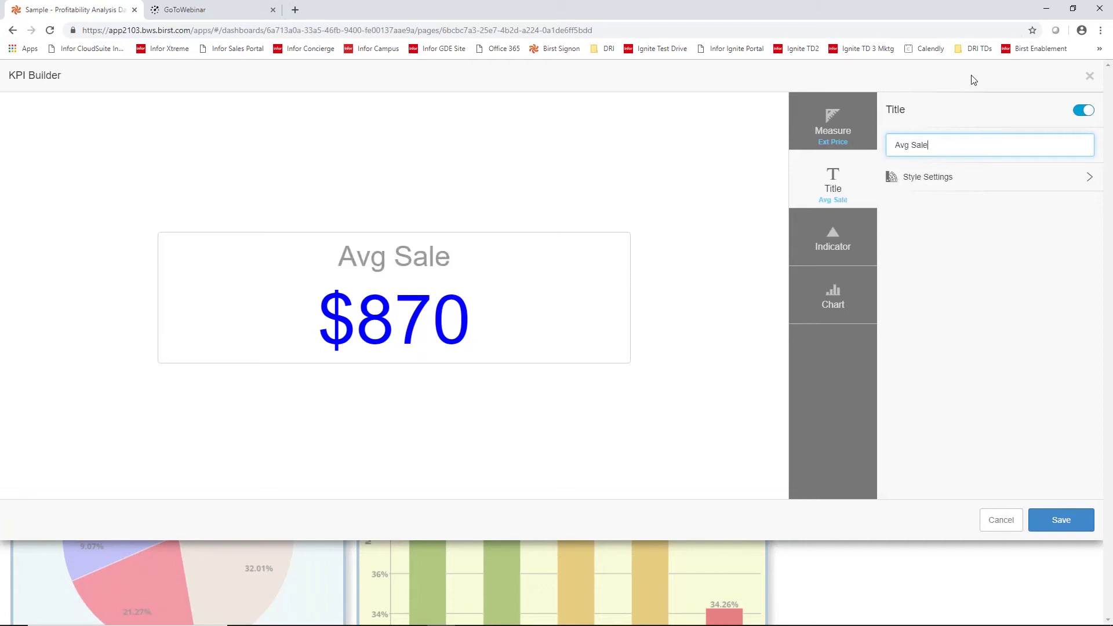
pyautogui.write('s Amount')
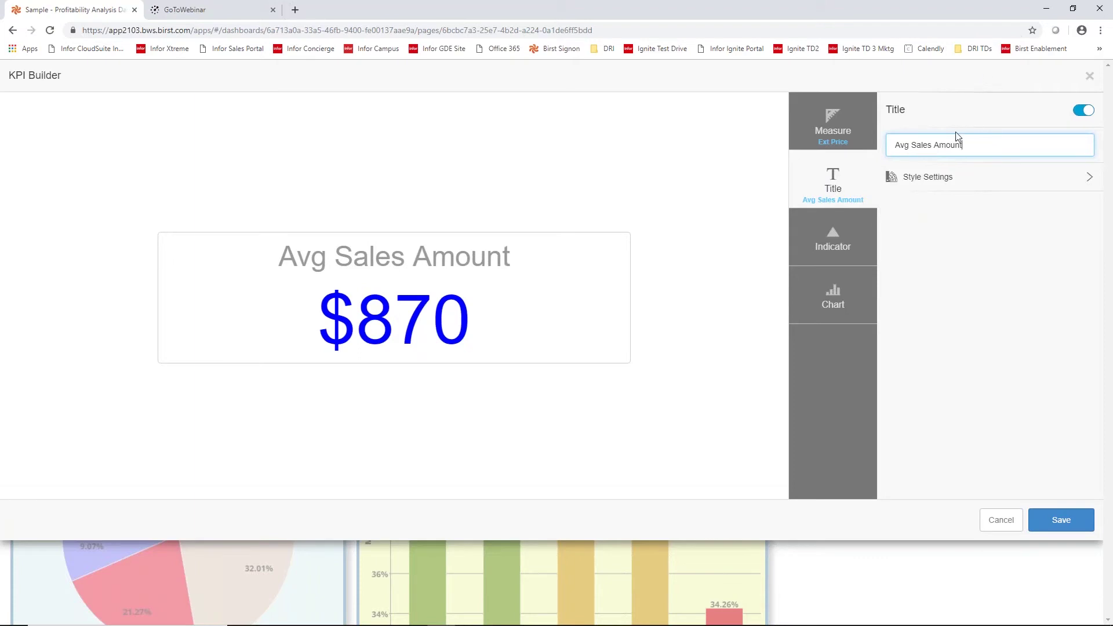
# - Set the font color of the KPI's title to black, #000000
pyautogui.click(899, 178)
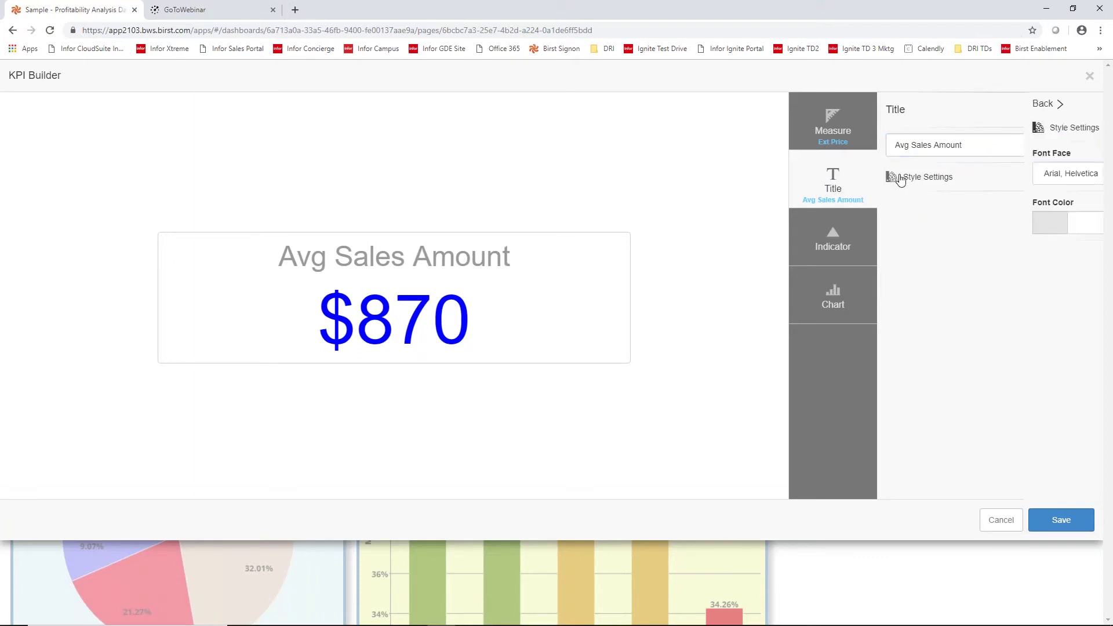
pyautogui.click(904, 230)
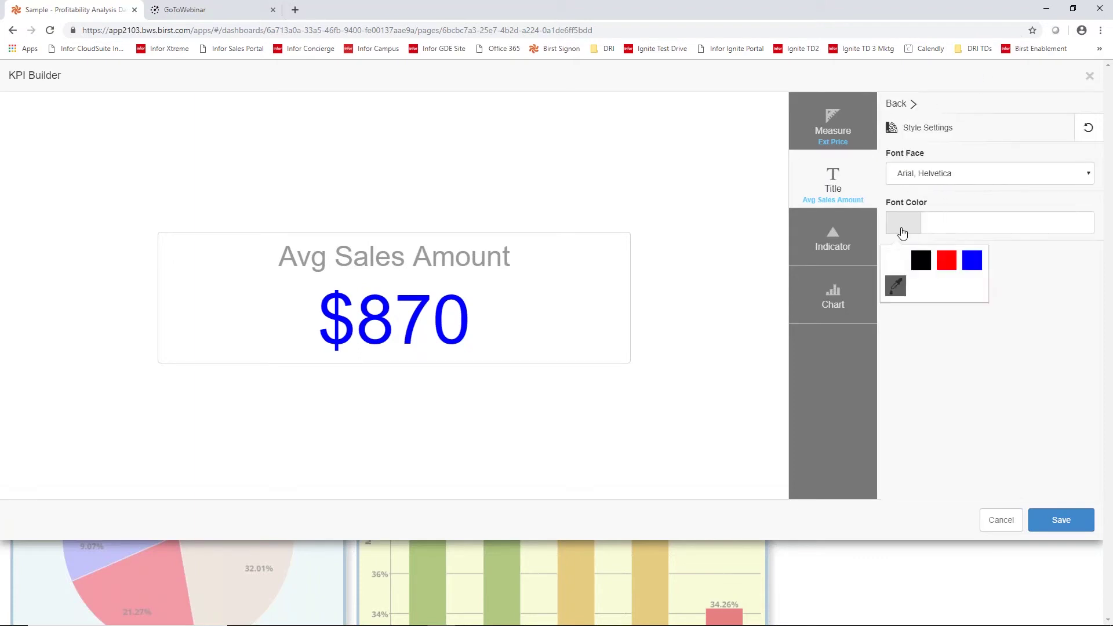
pyautogui.click(921, 261)
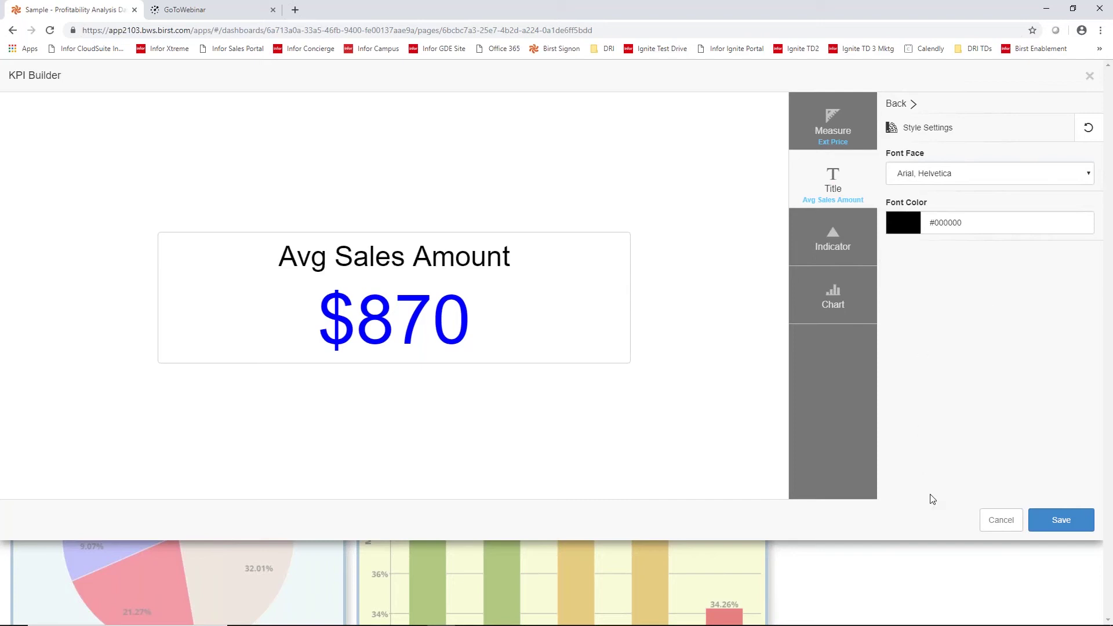
# - Add an indicator to the KPI based on the Ext Price measure with Avg aggregation
pyautogui.click(839, 259)
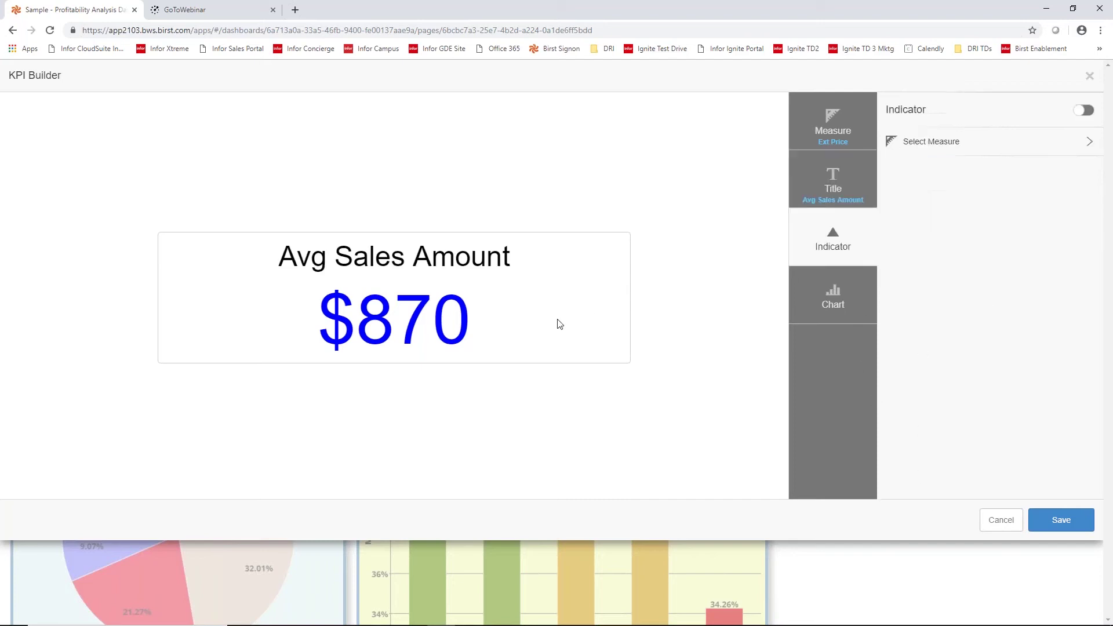
pyautogui.click(942, 145)
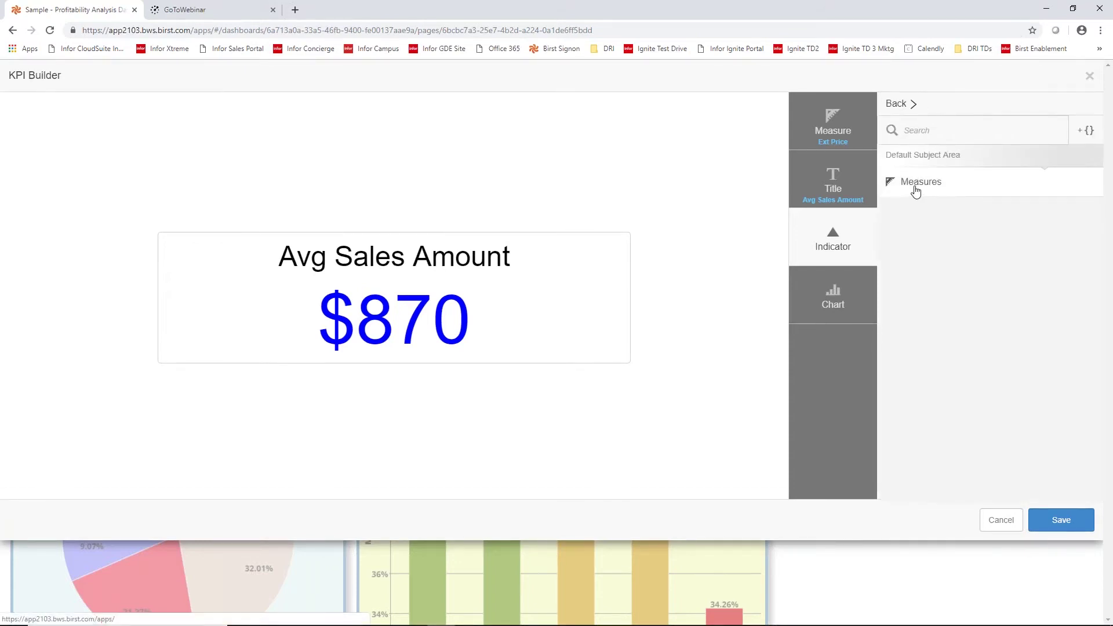
pyautogui.click(916, 184)
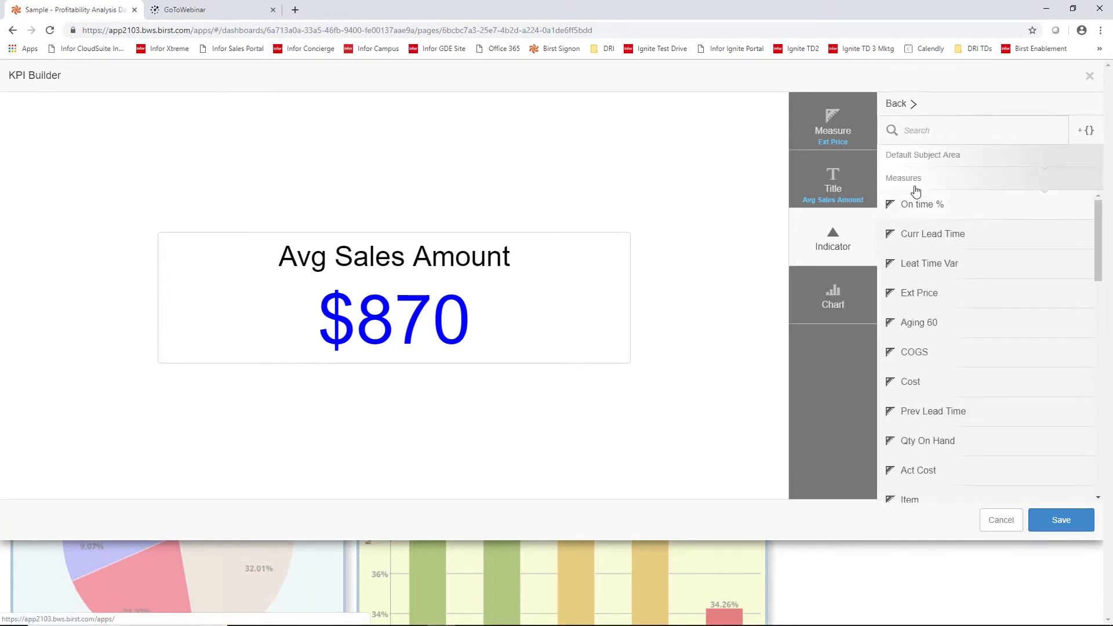
pyautogui.click(913, 295)
pyautogui.click(923, 175)
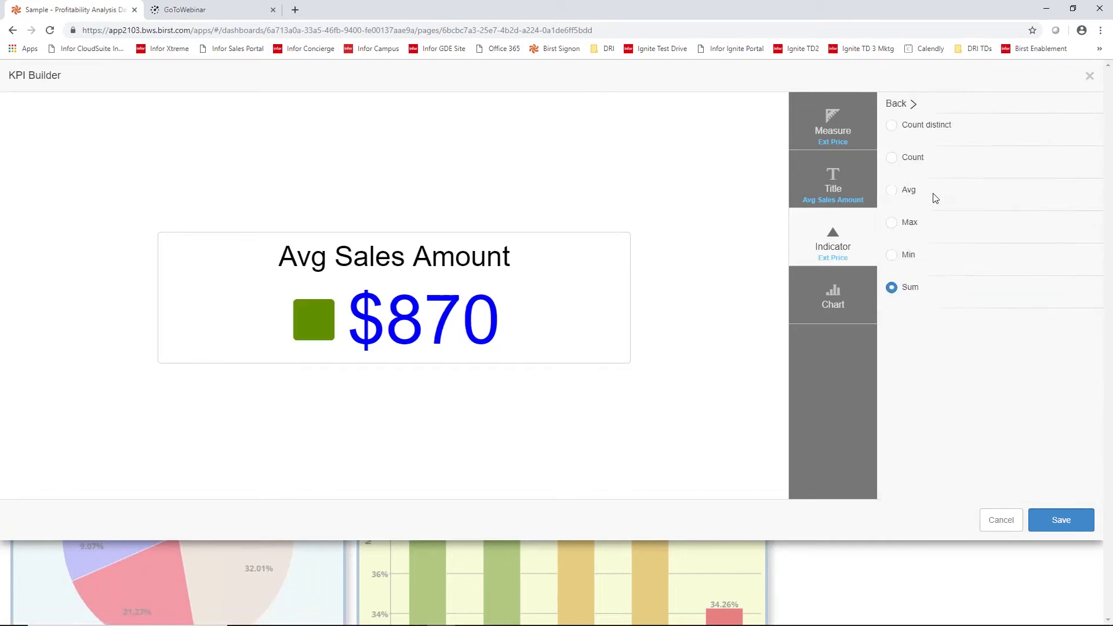
pyautogui.click(892, 190)
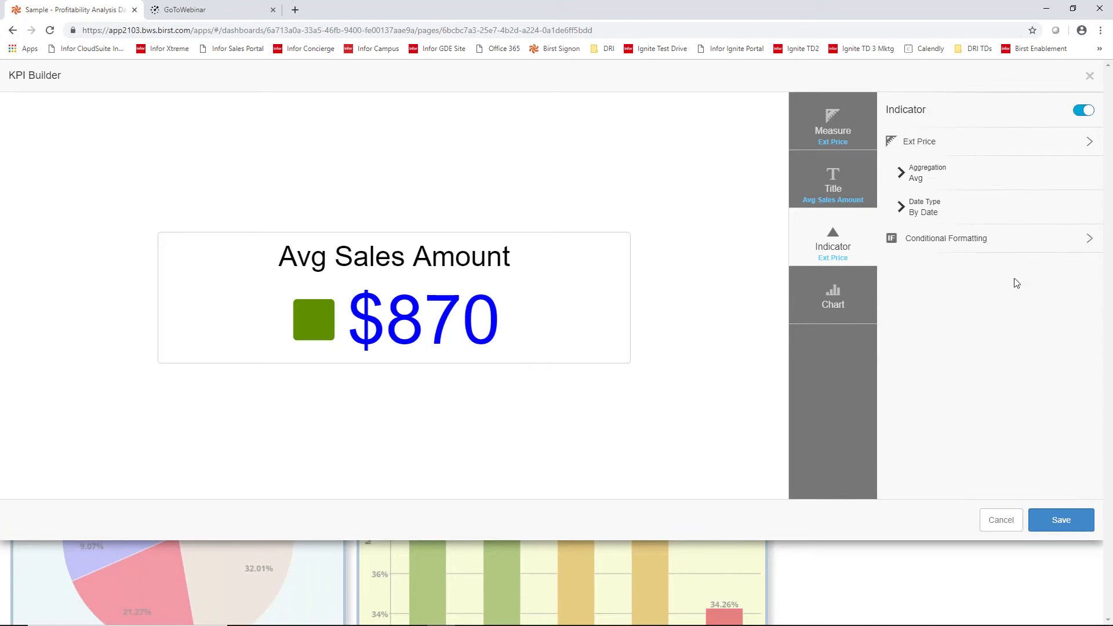
# - Try a threshold of 1,000 in the indicator's conditional formatting, and finally set it to 700
pyautogui.click(954, 241)
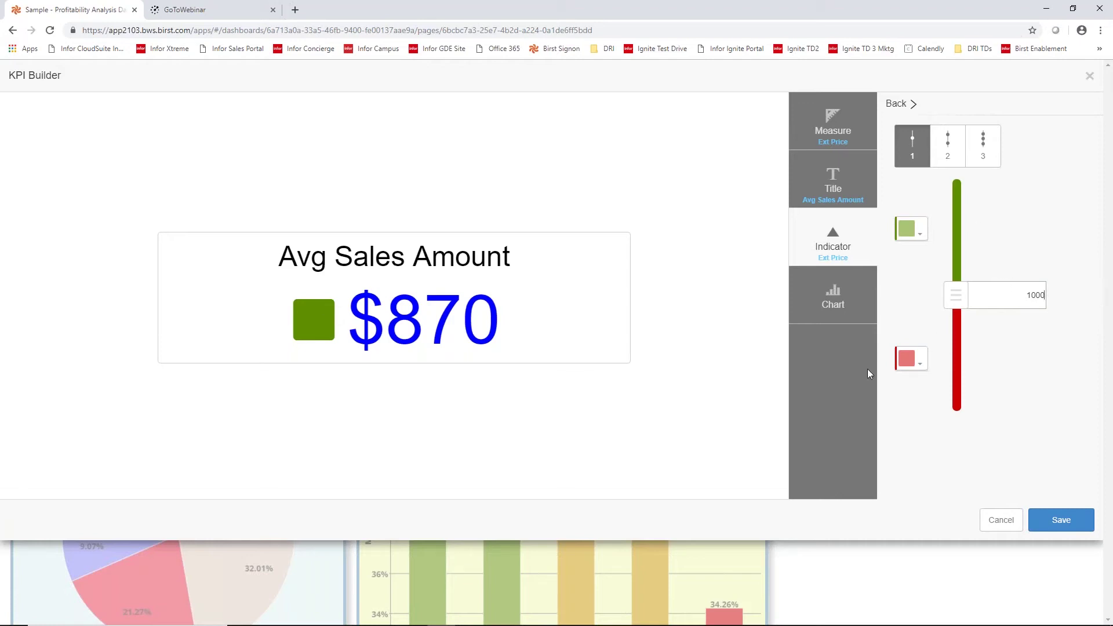
pyautogui.click(1048, 242)
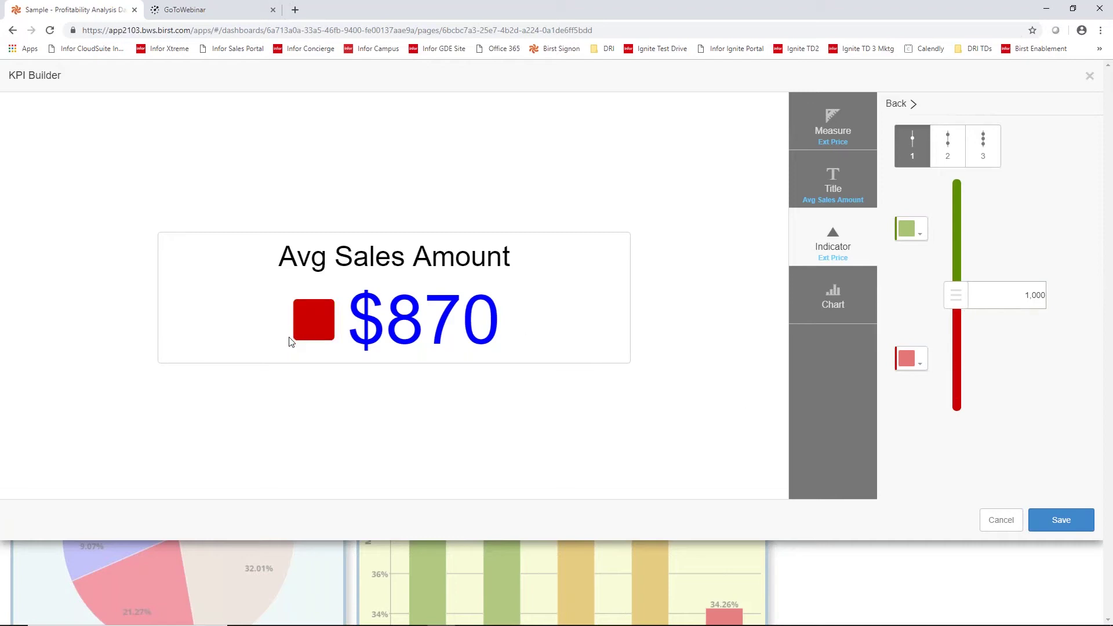
pyautogui.moveTo(1019, 297); pyautogui.dragTo(1073, 301)
pyautogui.write('700')
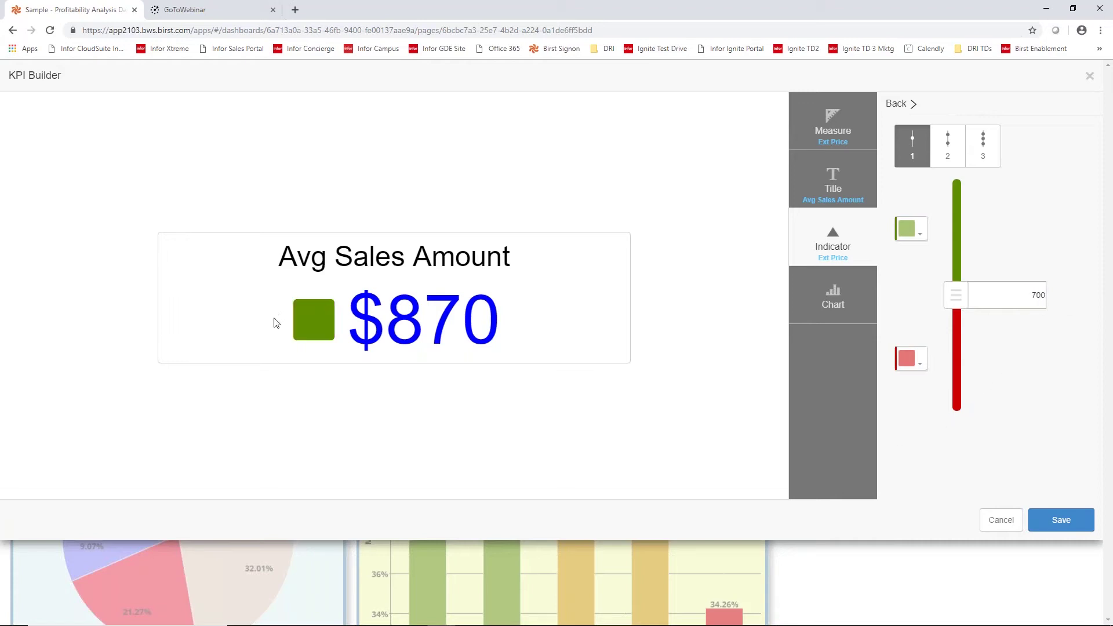
# - Use a green up arrow for indicator values above the threshold and a red down arrow for values below it
pyautogui.click(919, 235)
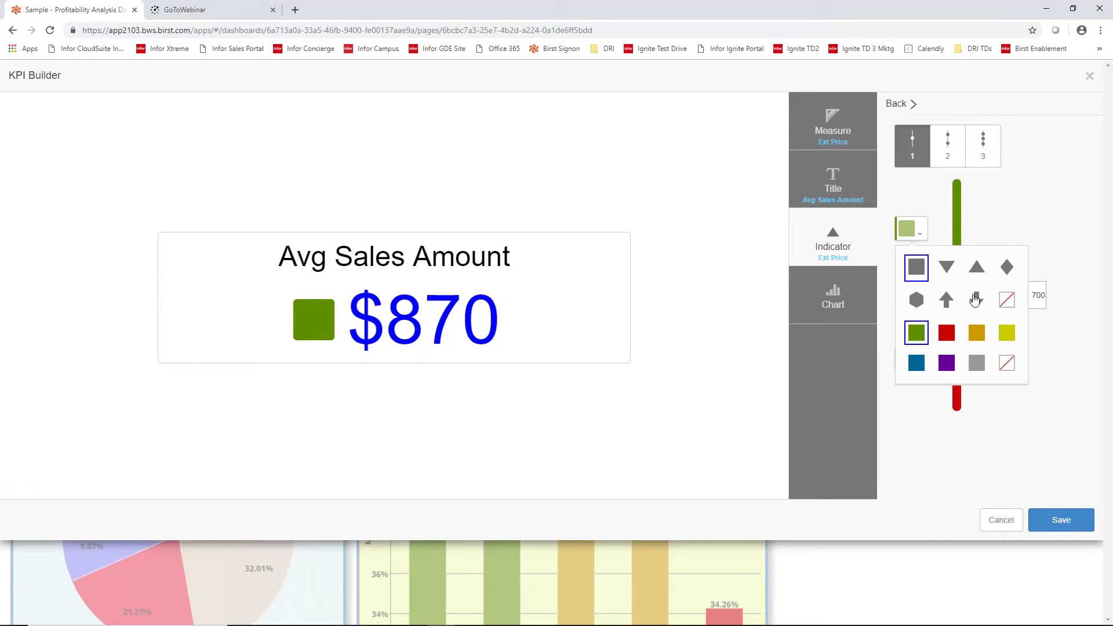
pyautogui.click(946, 299)
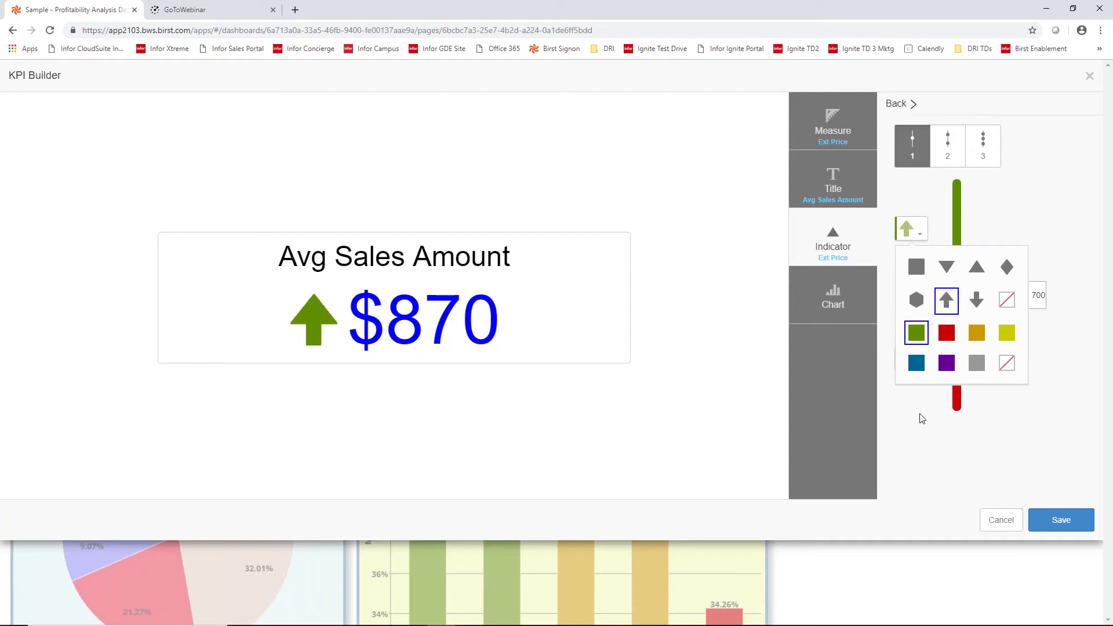
pyautogui.click(919, 362)
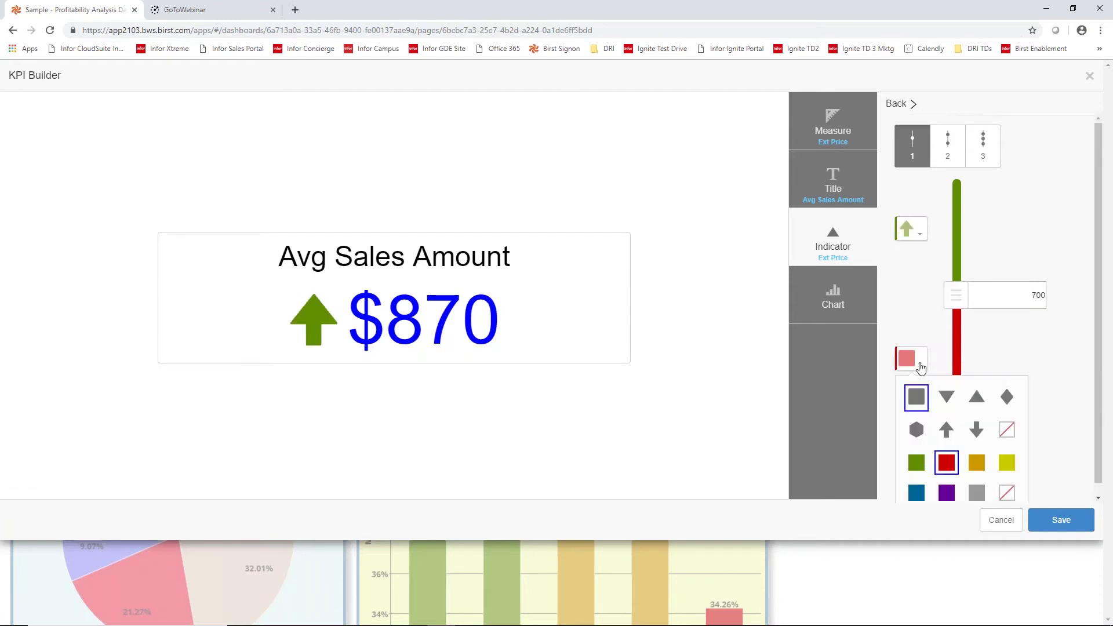
pyautogui.click(979, 432)
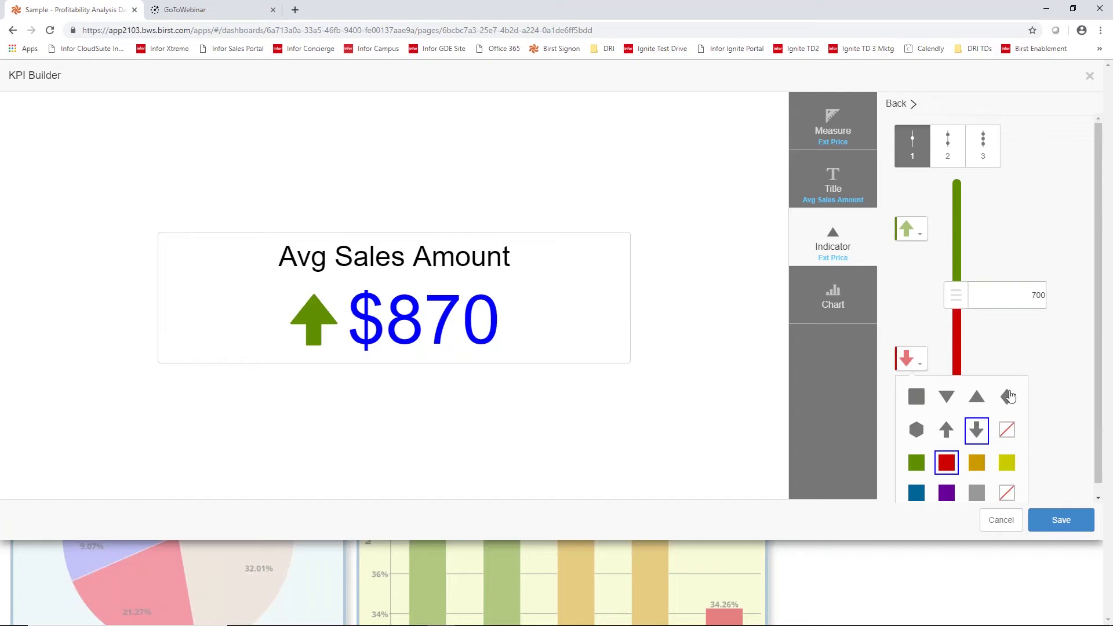
pyautogui.click(972, 353)
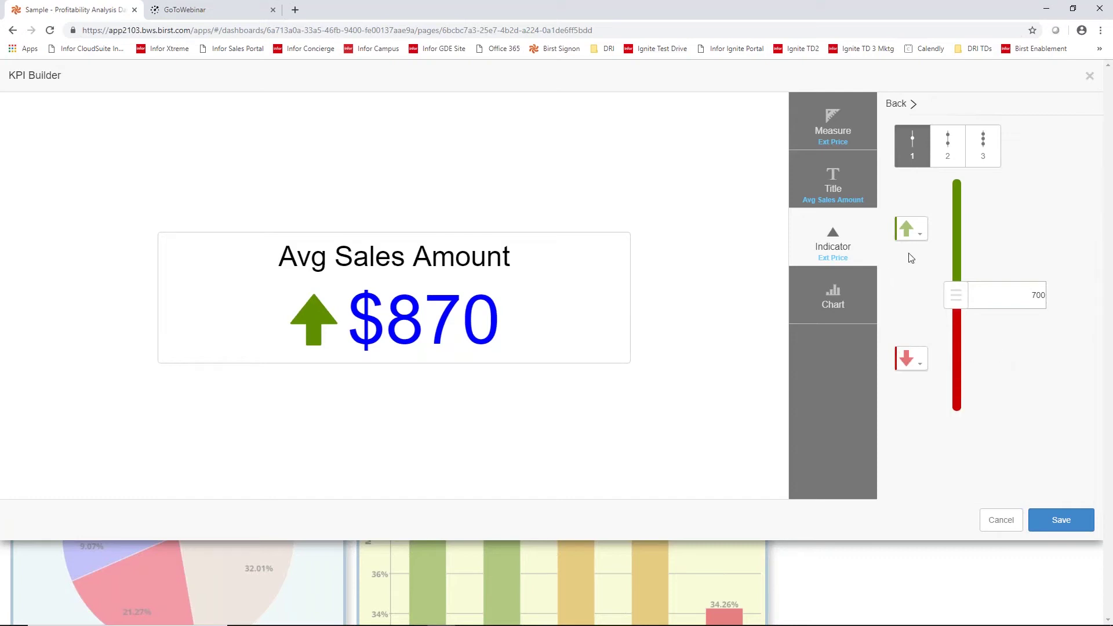
# - Add a column chart to the KPI using the Year/Quarter attribute from the Time folder
pyautogui.doubleClick(844, 305)
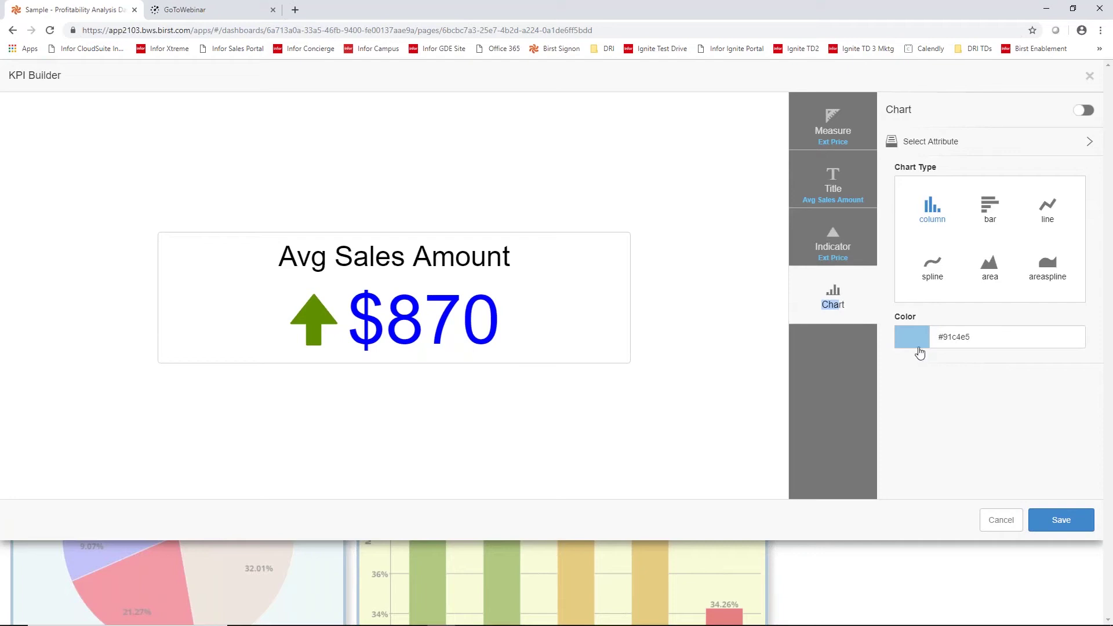
pyautogui.click(957, 145)
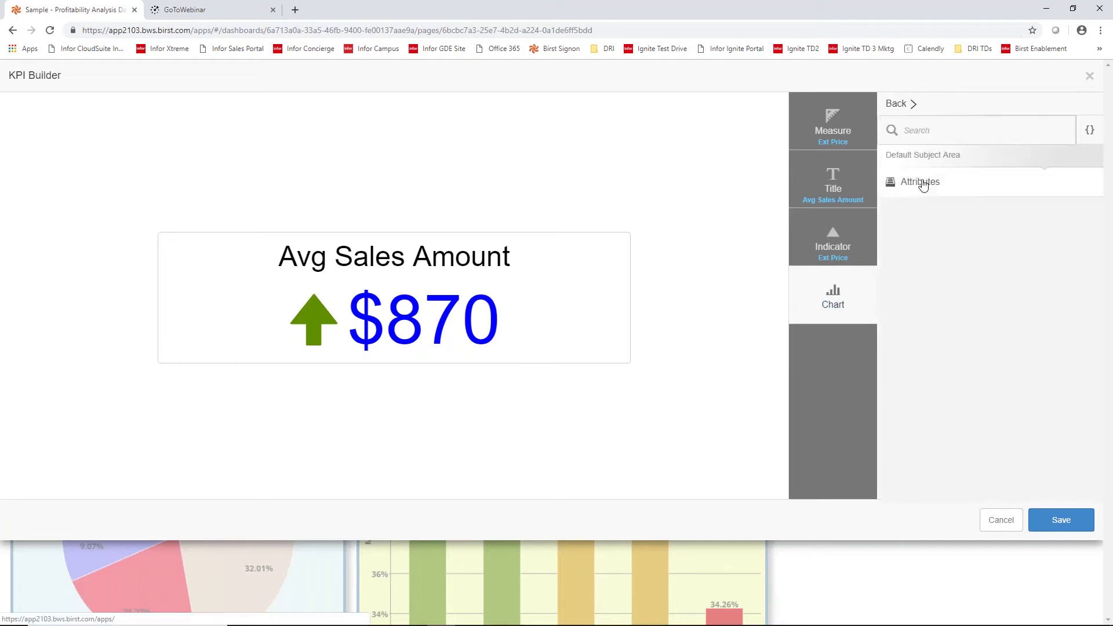
pyautogui.click(922, 183)
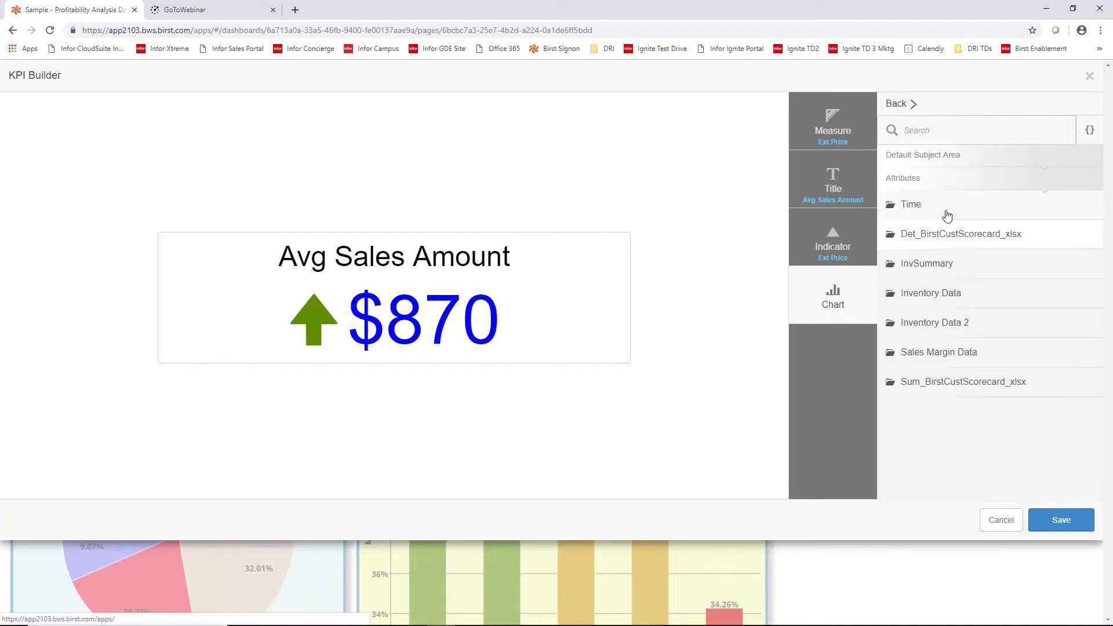
pyautogui.click(912, 205)
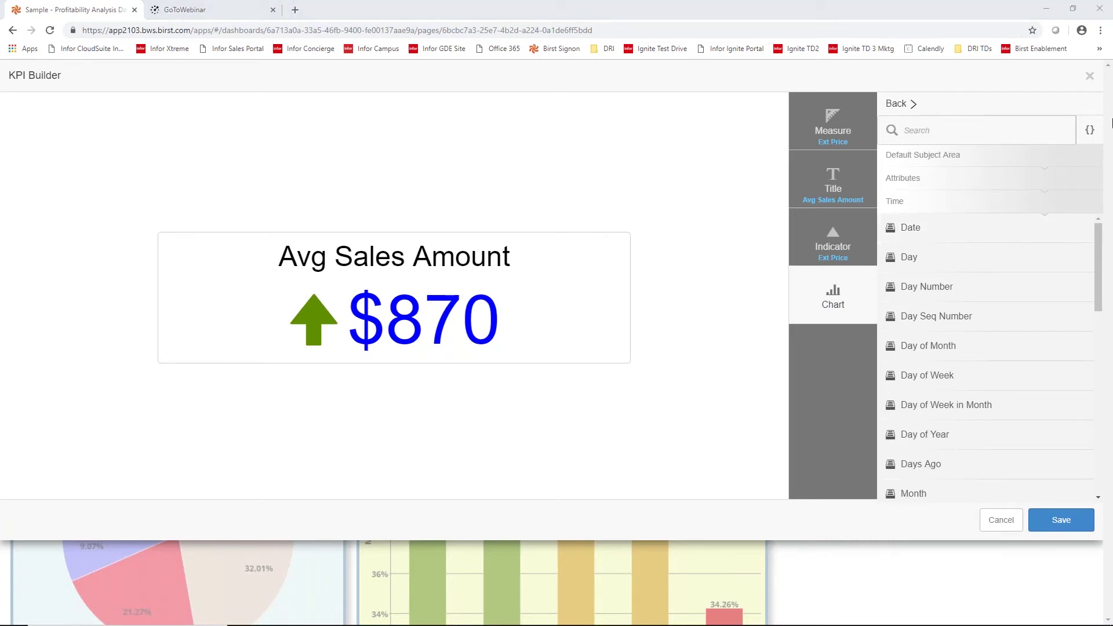
pyautogui.moveTo(1099, 266); pyautogui.dragTo(1073, 500)
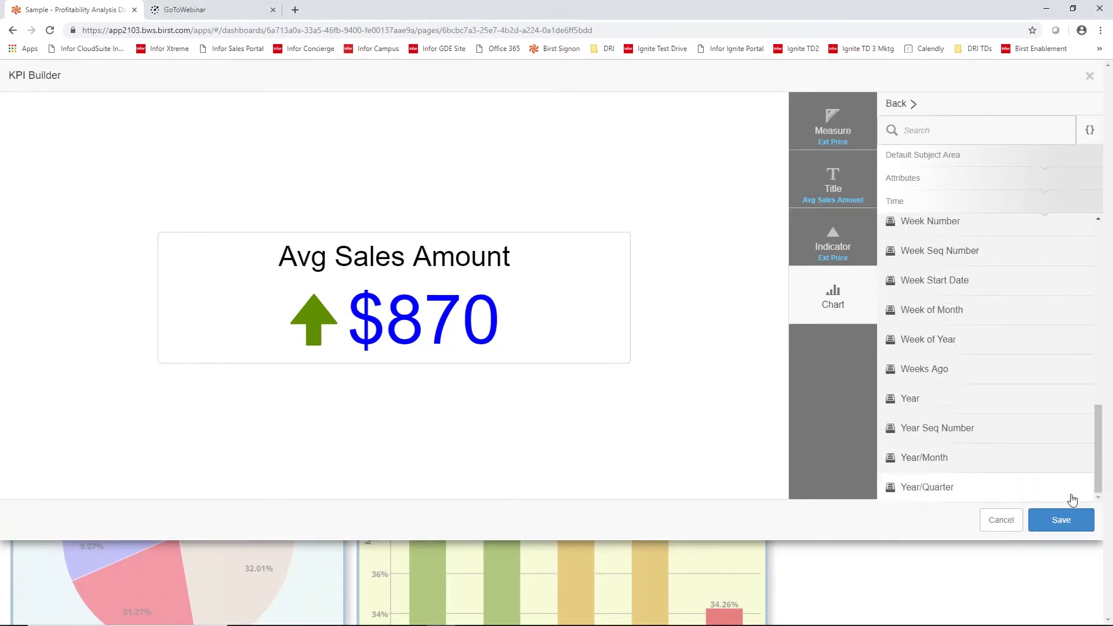
pyautogui.click(915, 490)
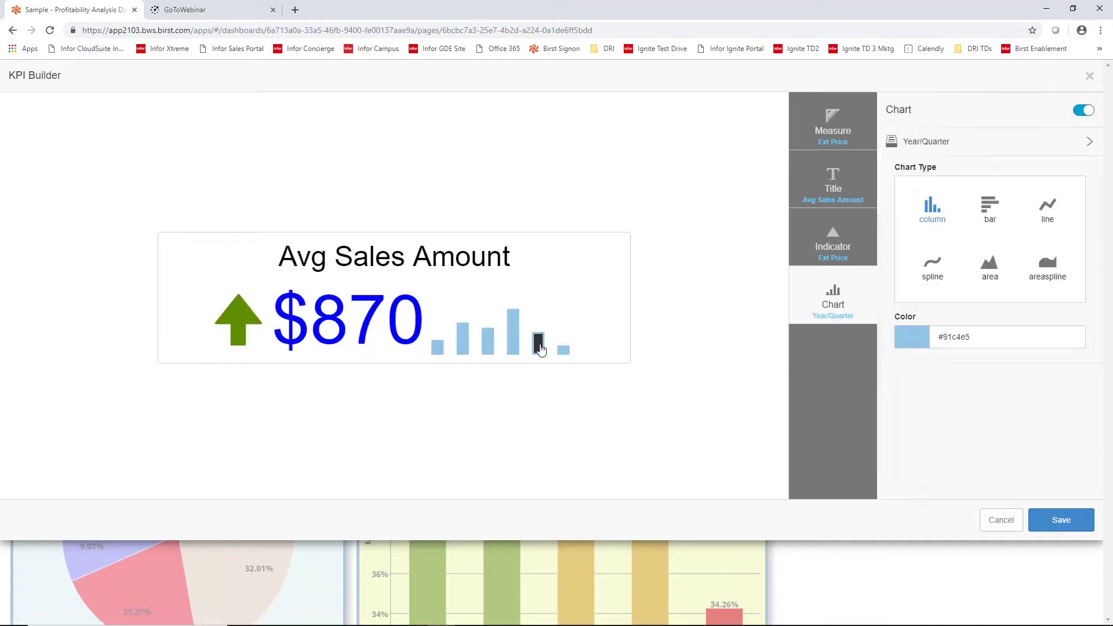
# - Set the color of the KPI's chart to blue, #0000FF, and save the KPI to the dashboard
pyautogui.click(919, 351)
pyautogui.click(986, 376)
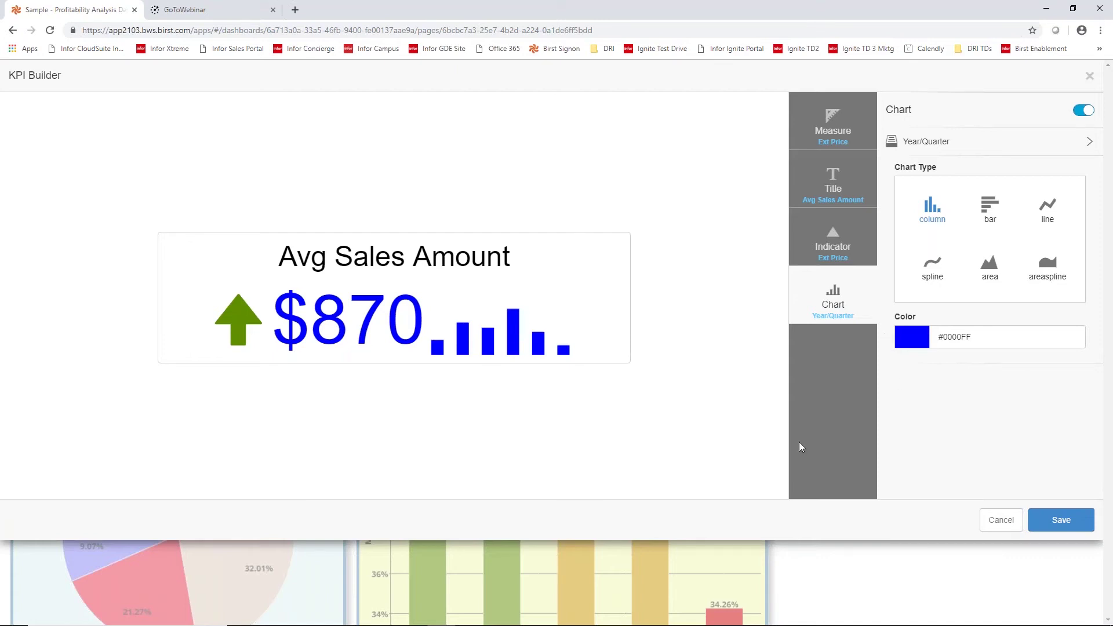
pyautogui.click(1052, 522)
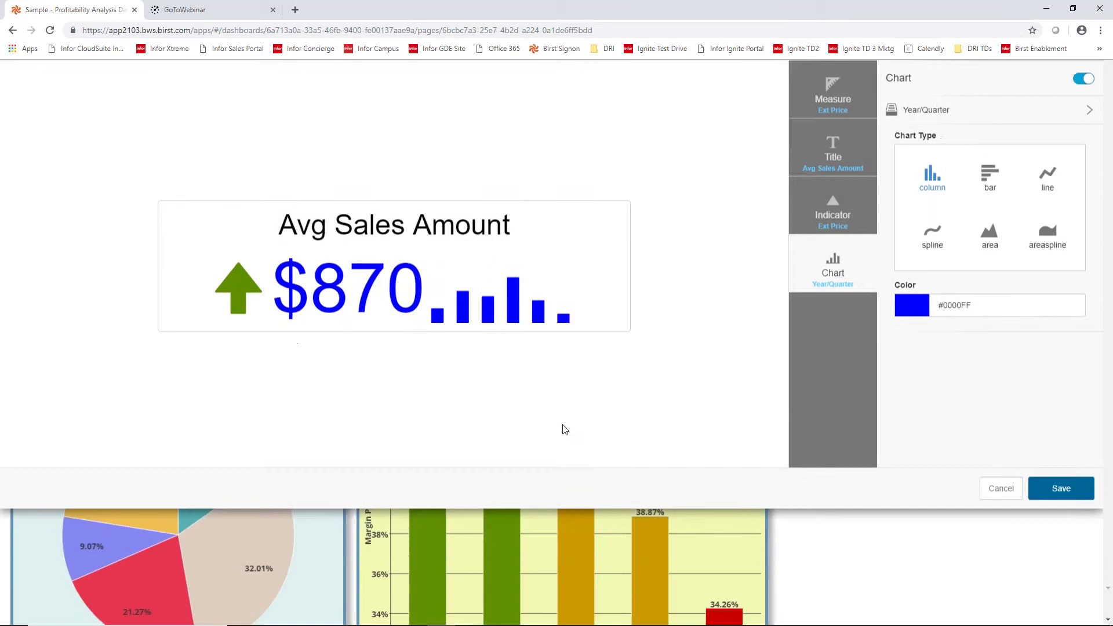
# - Place the Avg Sales Amount KPI beside Average Margin Percent and widen it to the edge of the dashboard grid
pyautogui.moveTo(577, 352); pyautogui.dragTo(924, 154)
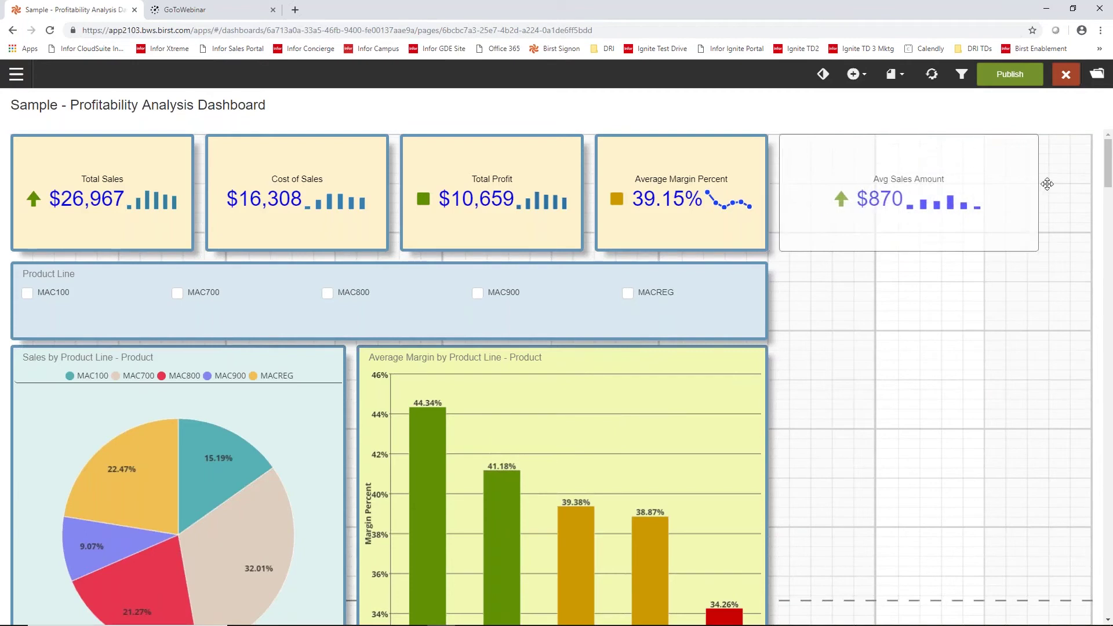
pyautogui.moveTo(1040, 191); pyautogui.dragTo(1109, 182)
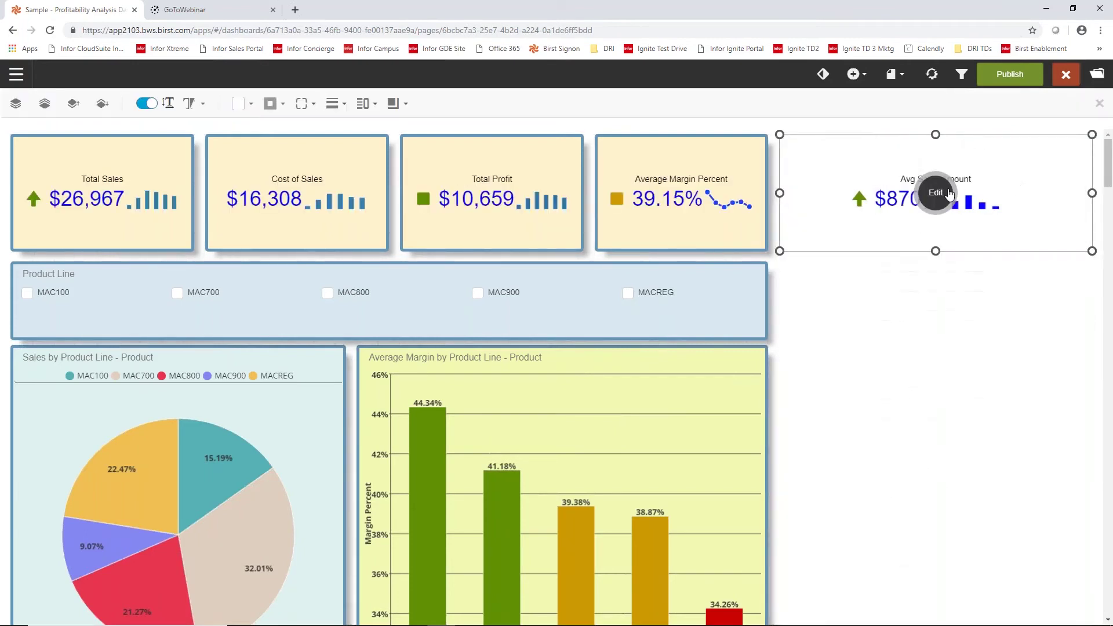
pyautogui.click(929, 368)
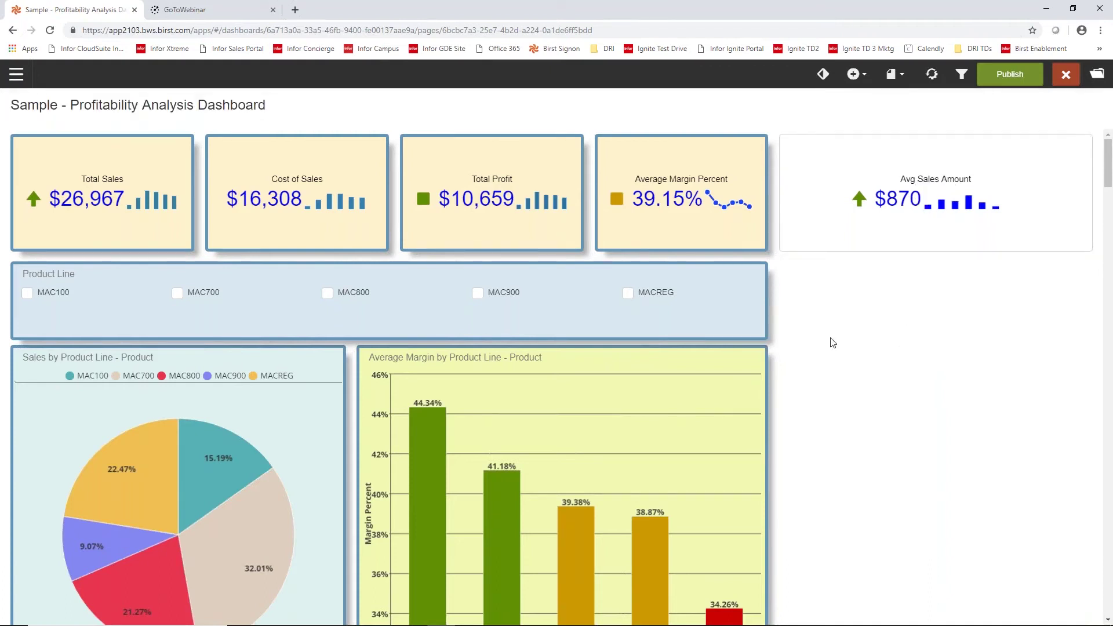
# - Add a new report to the dashboard and choose the column chart type in Guided Mode
pyautogui.click(854, 74)
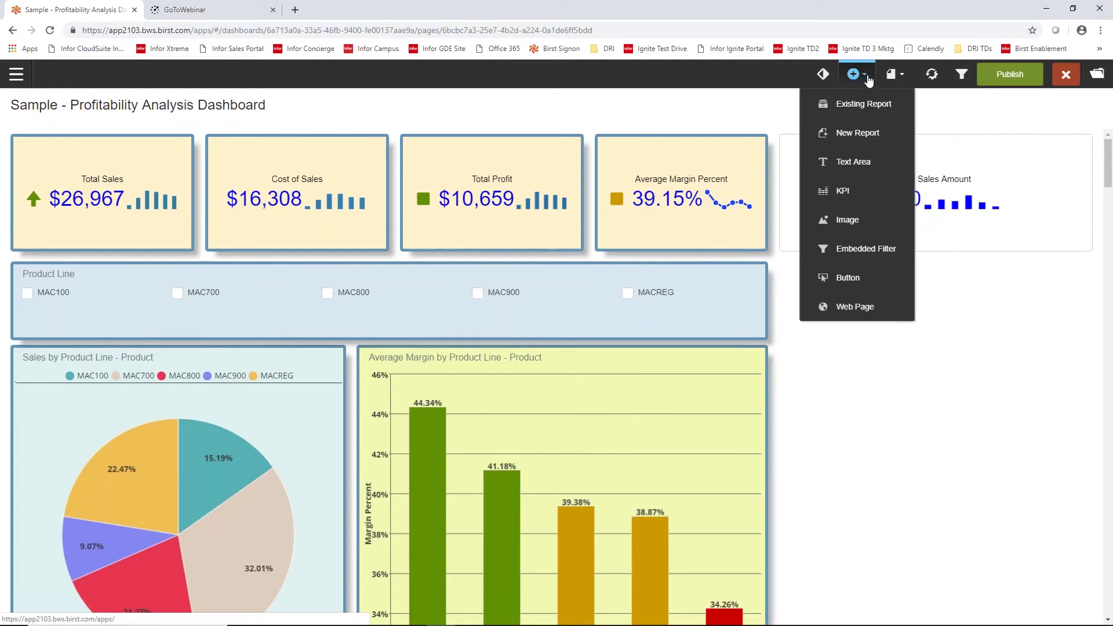
pyautogui.click(844, 135)
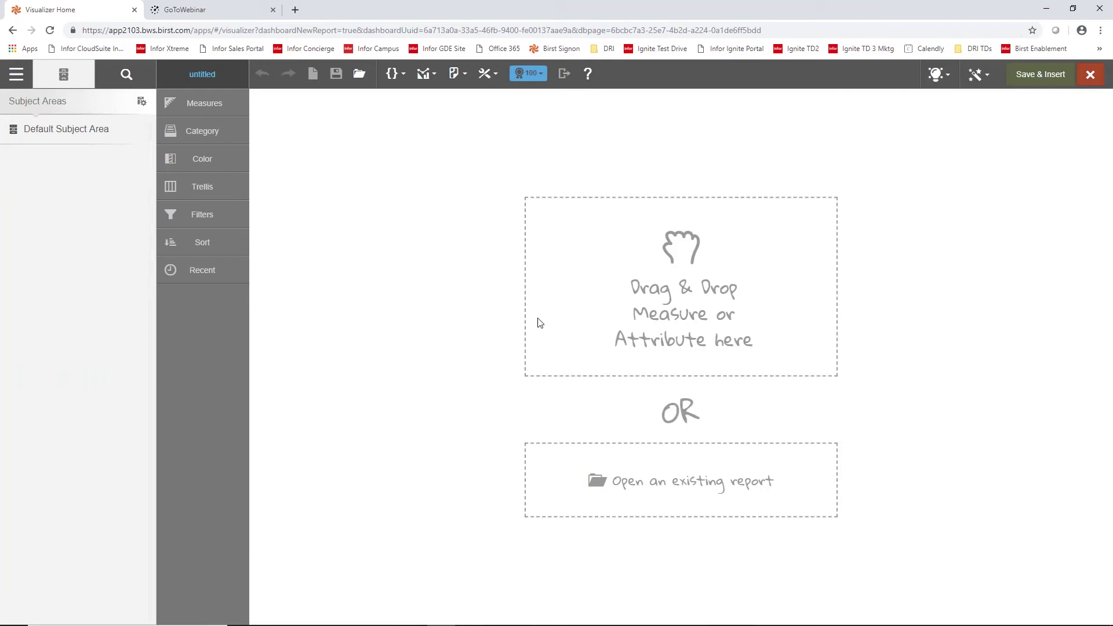
pyautogui.click(977, 81)
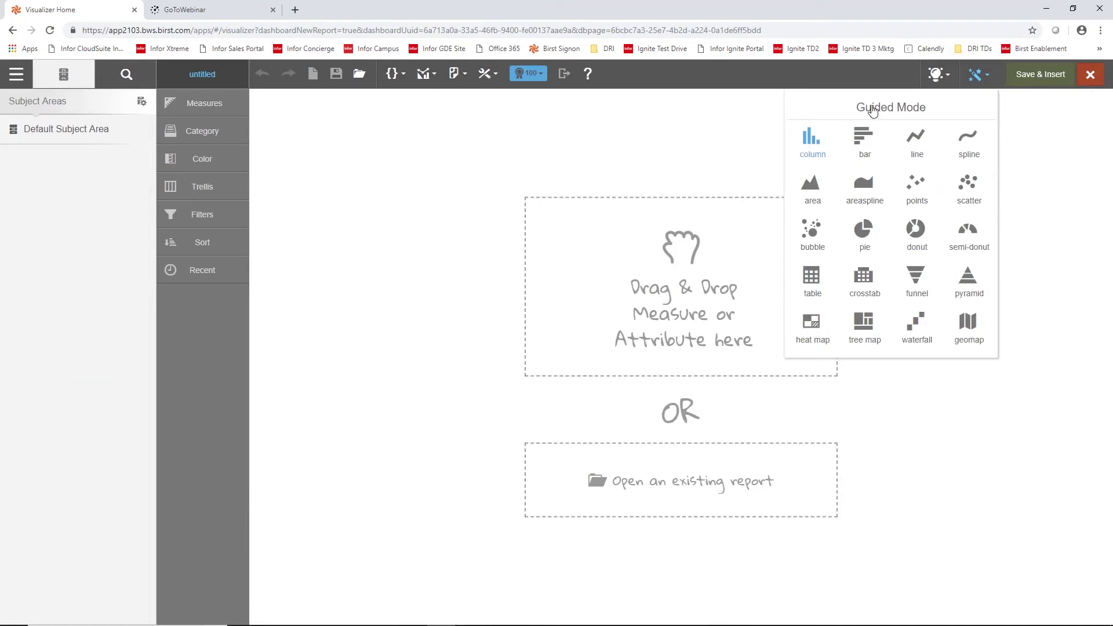
pyautogui.click(812, 141)
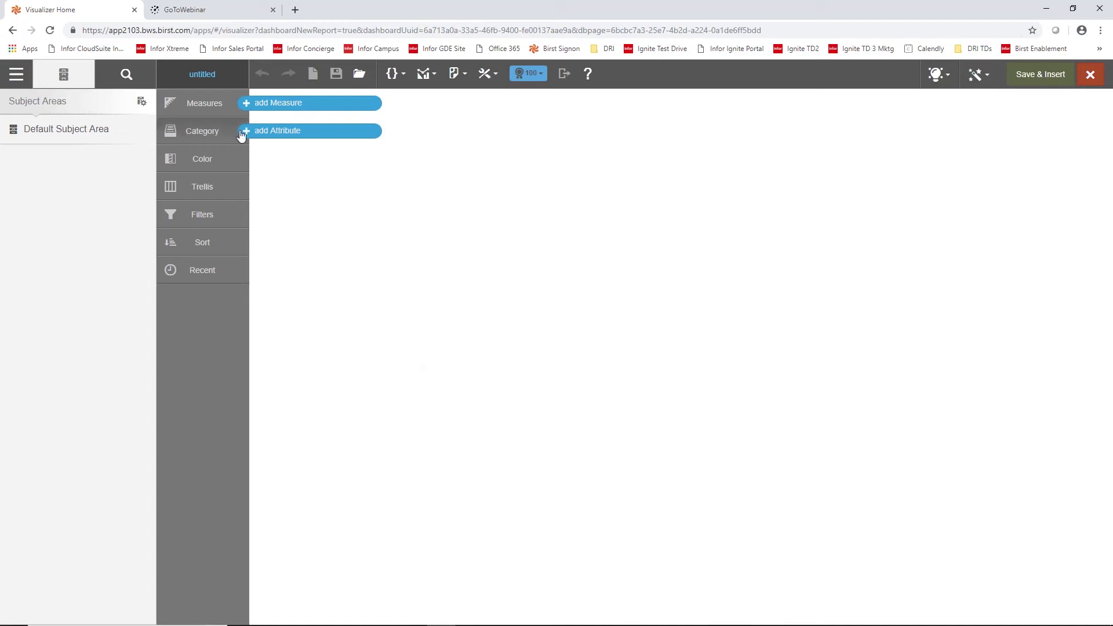
# - Add the Ext Price measure from the Default Subject Area to the new report's Measures
pyautogui.click(59, 137)
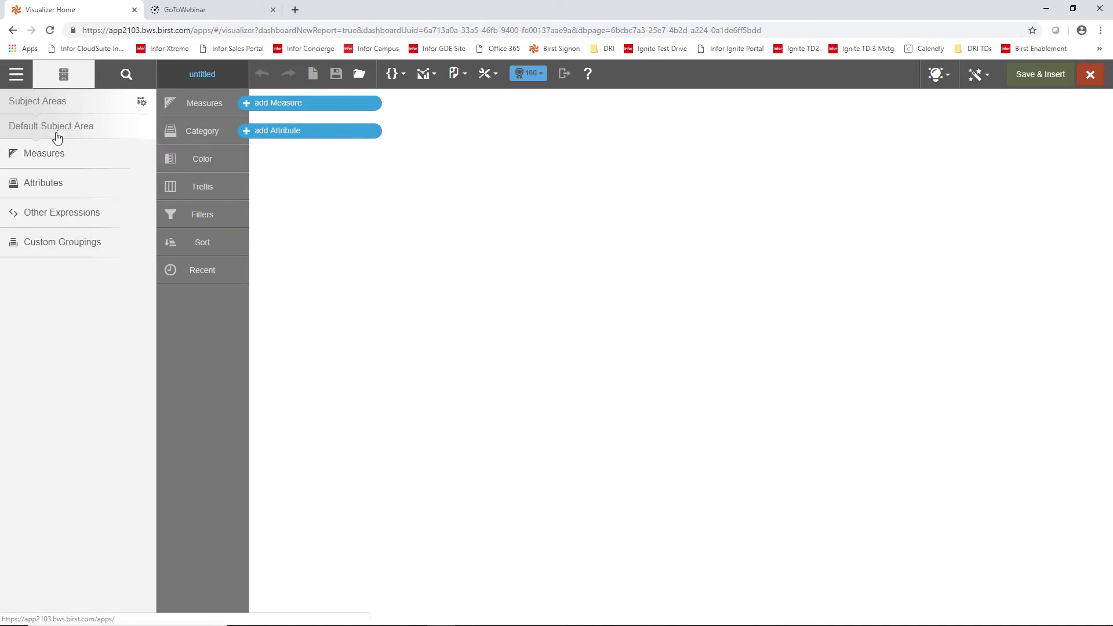
pyautogui.click(36, 155)
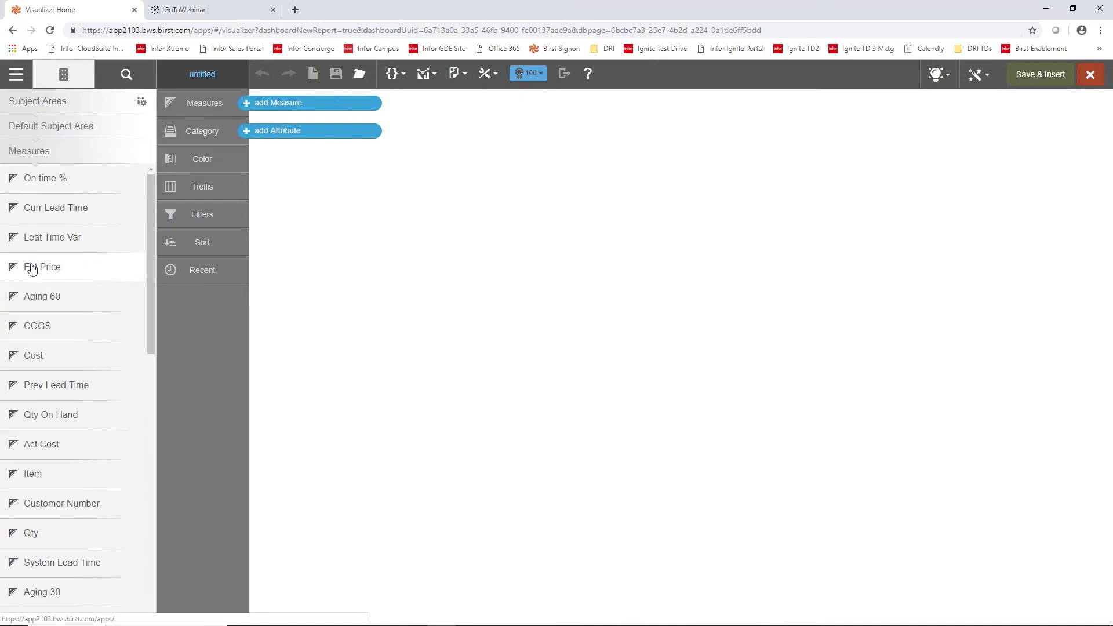
pyautogui.moveTo(26, 276); pyautogui.dragTo(181, 112)
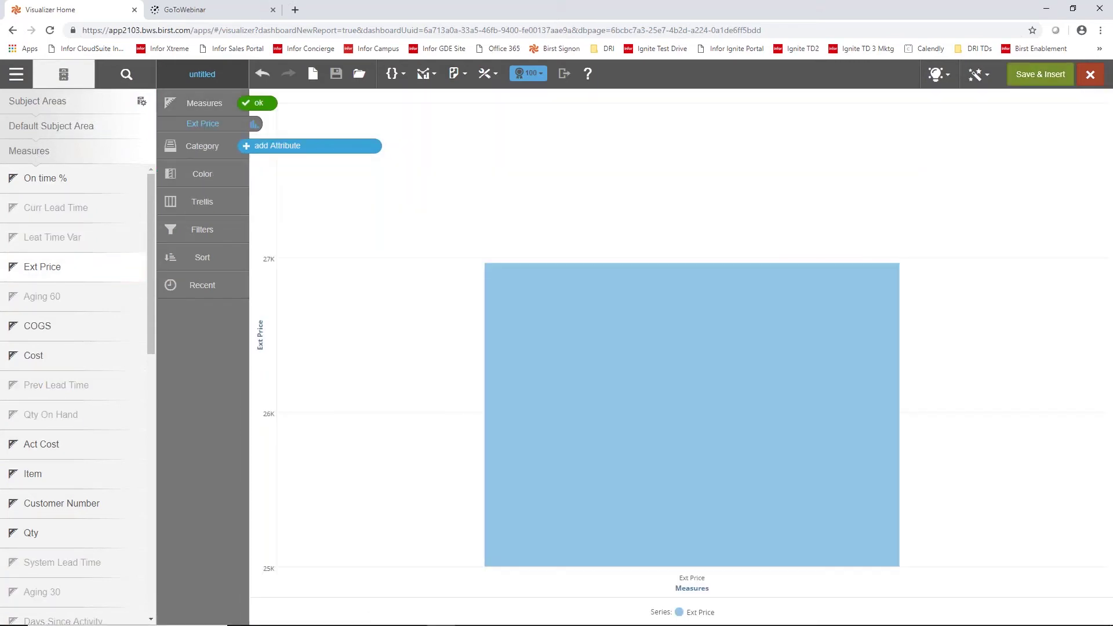
# - Add the Product Line attribute from Sales Margin Data to the report's Category
pyautogui.click(193, 148)
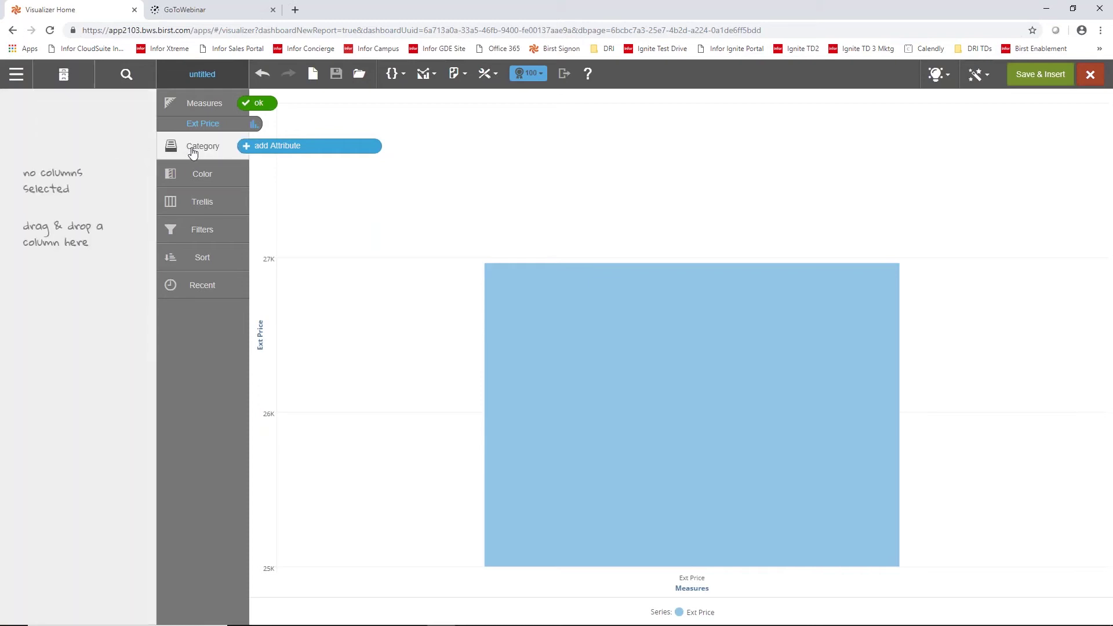
pyautogui.click(55, 127)
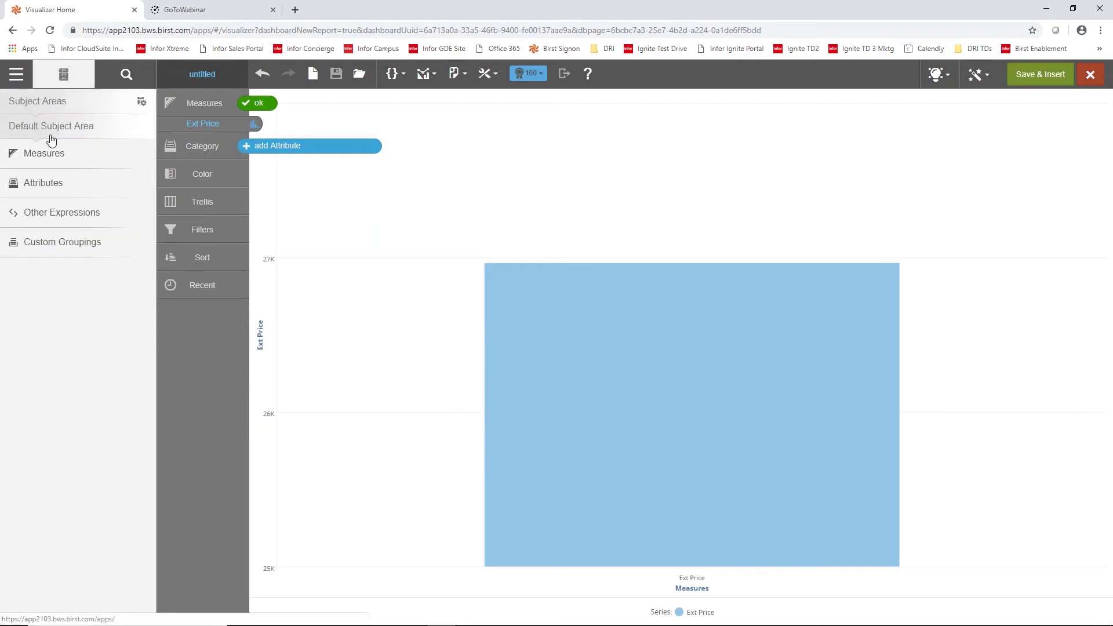
pyautogui.click(48, 189)
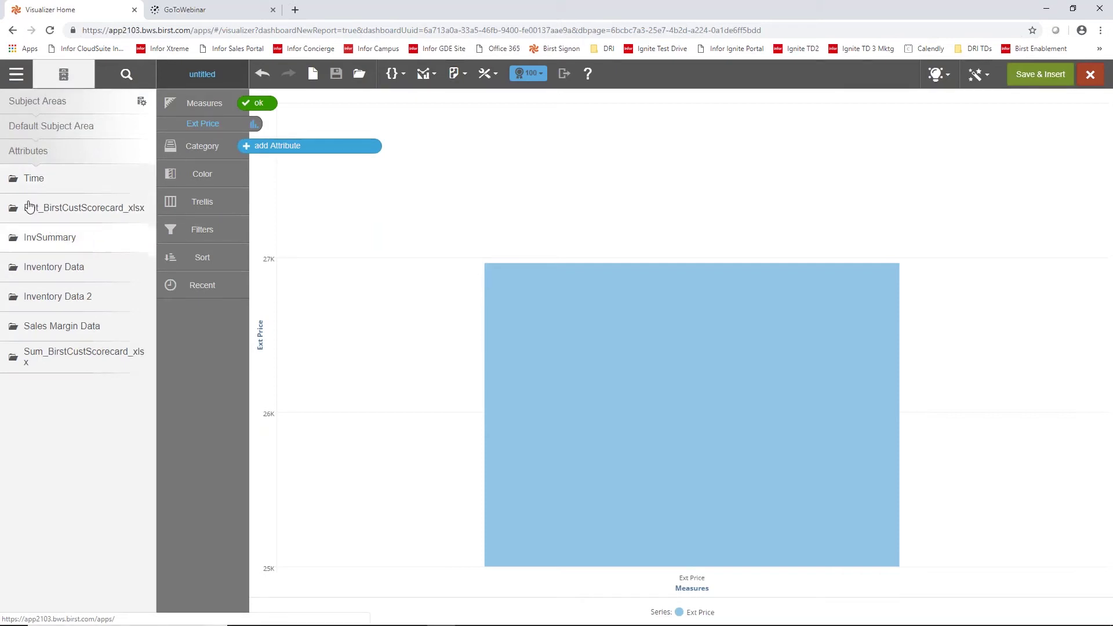
pyautogui.click(46, 328)
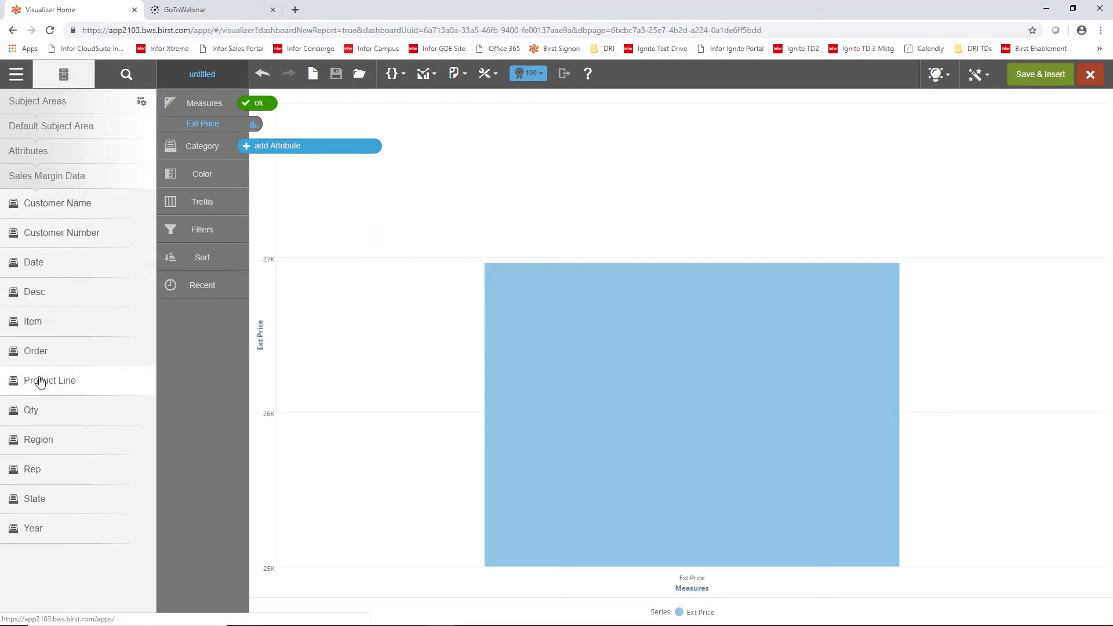
pyautogui.moveTo(41, 383); pyautogui.dragTo(203, 150)
pyautogui.moveTo(320, 383)
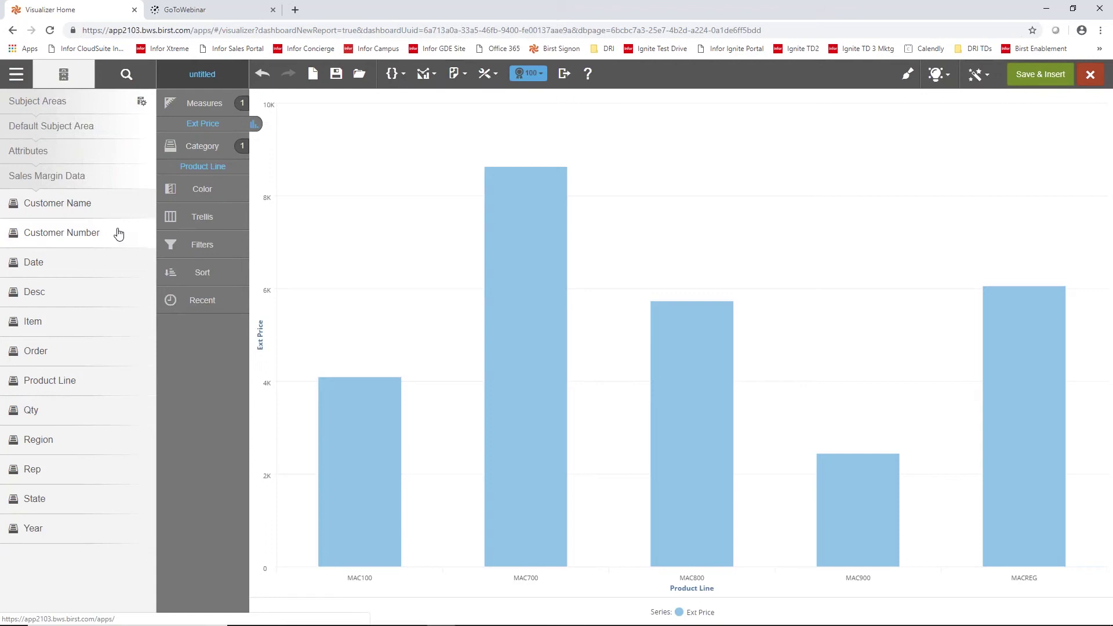
# - Color the chart's columns by the Customer Name attribute from Sales Margin Data
pyautogui.moveTo(502, 264)
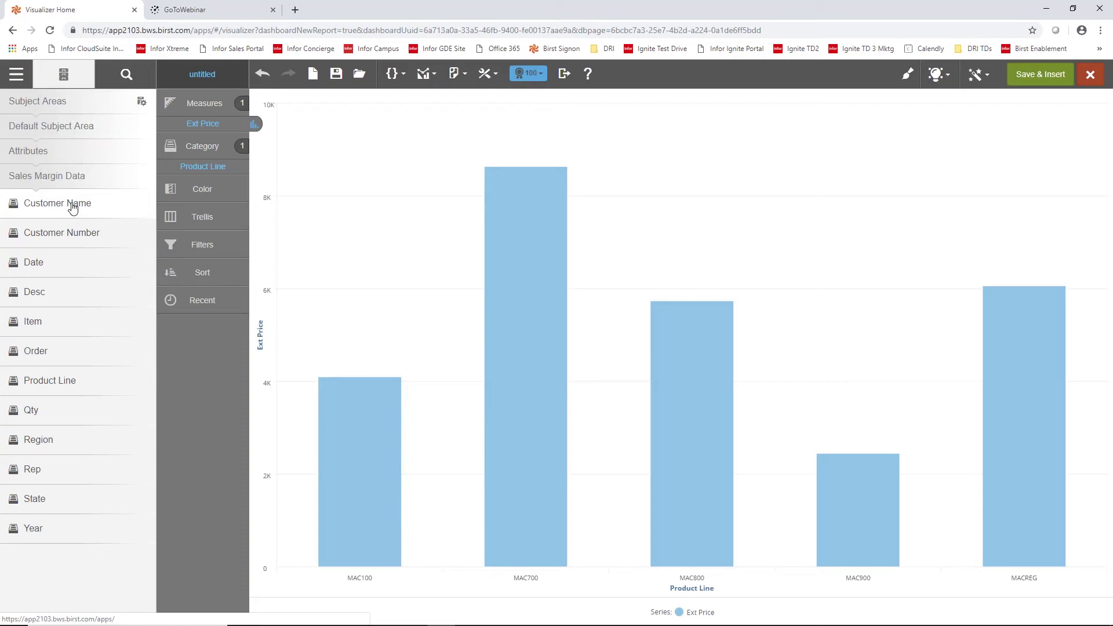
pyautogui.moveTo(72, 207); pyautogui.dragTo(211, 194)
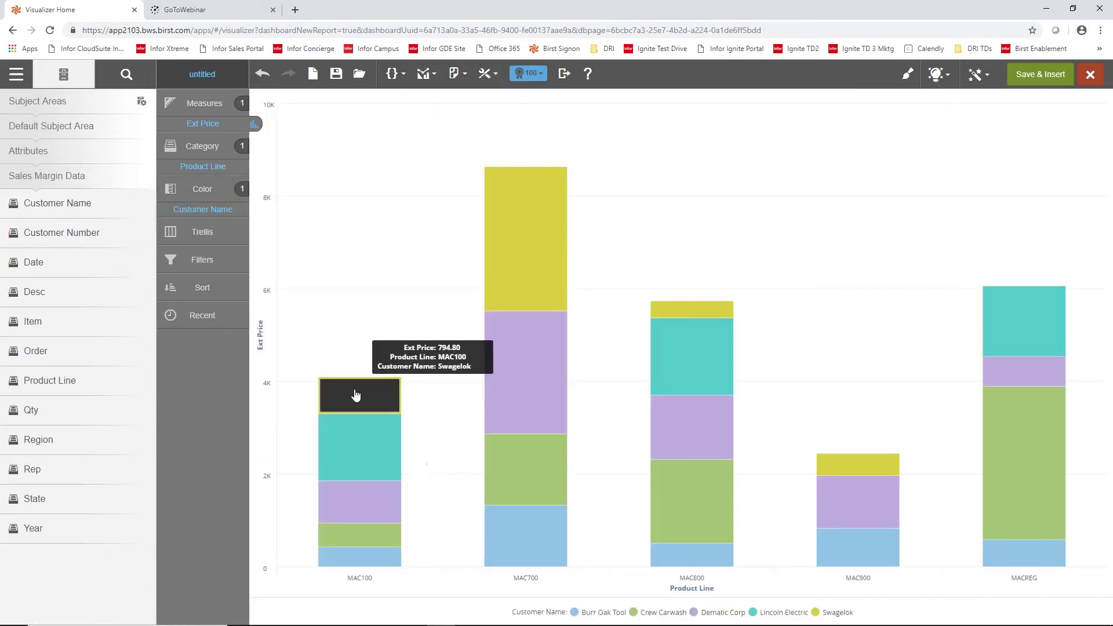
pyautogui.moveTo(378, 526)
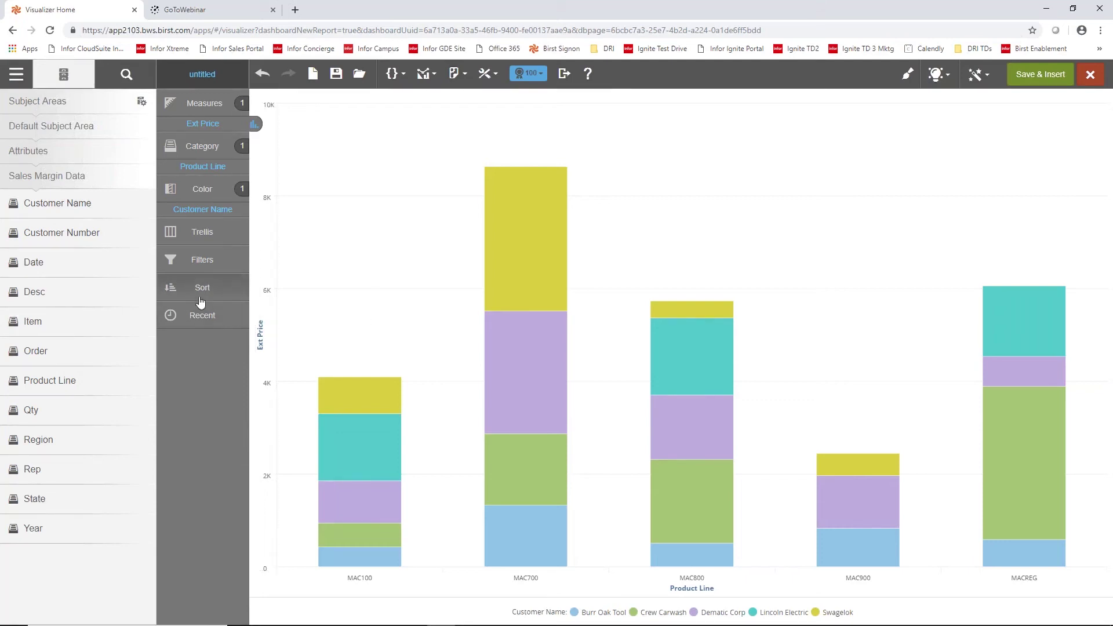
# - Sort the chart by the Ext Price measure in descending order and turn on Display Values
pyautogui.click(77, 127)
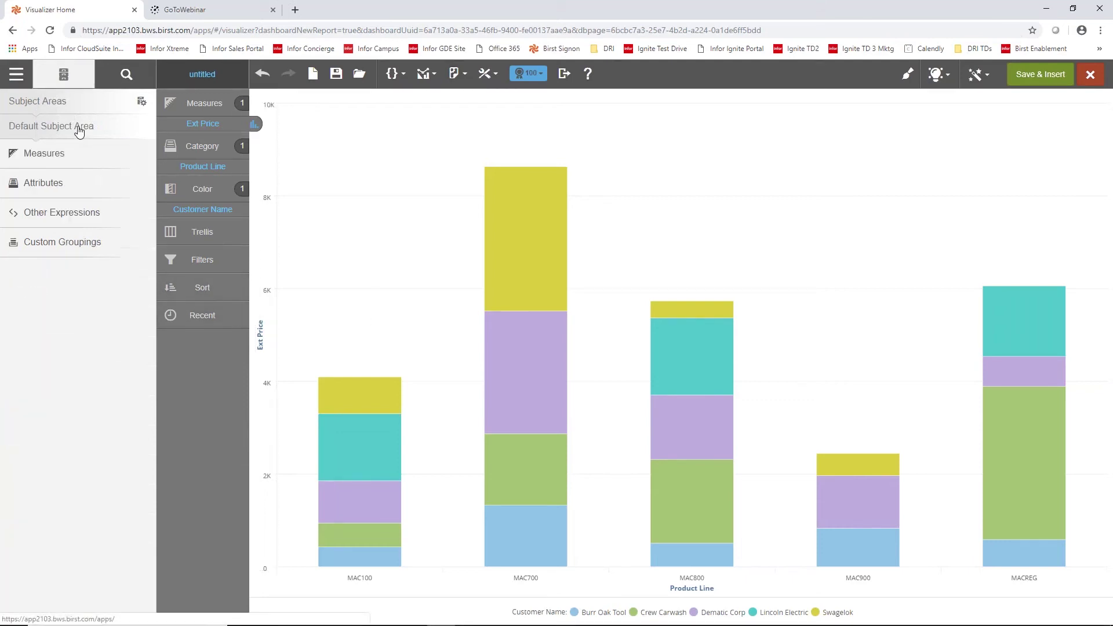
pyautogui.click(45, 155)
pyautogui.moveTo(53, 268); pyautogui.dragTo(202, 297)
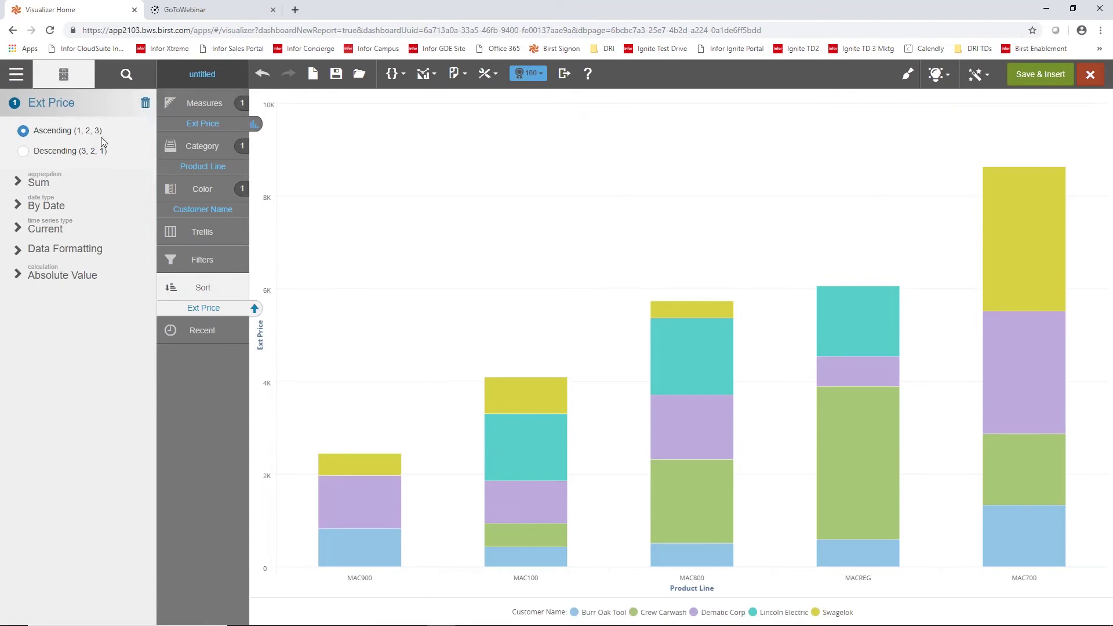
pyautogui.click(24, 152)
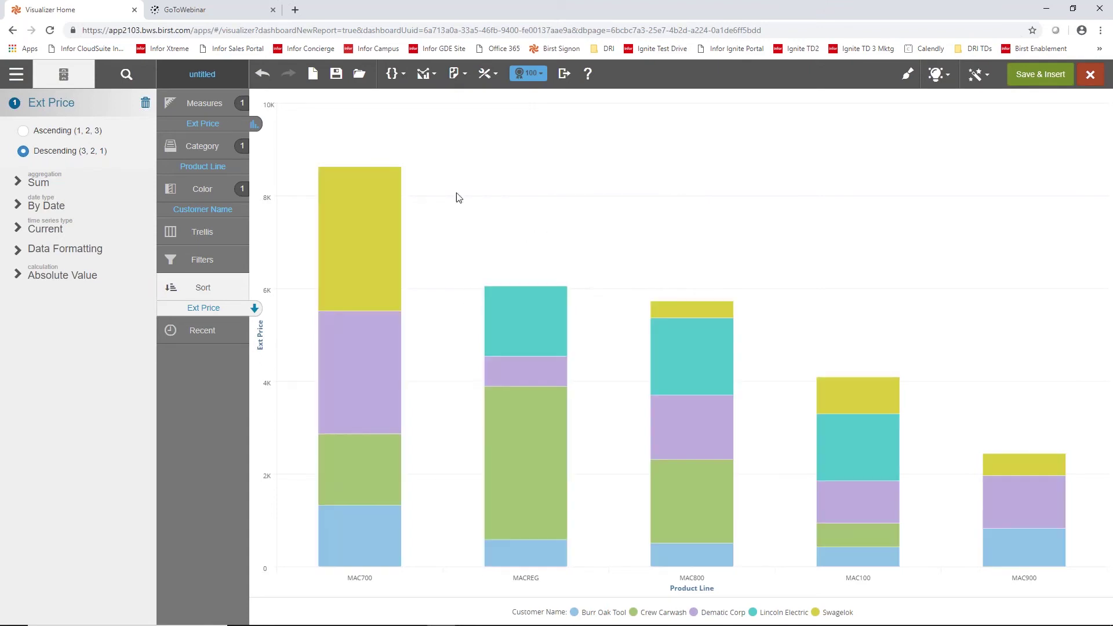
pyautogui.click(425, 81)
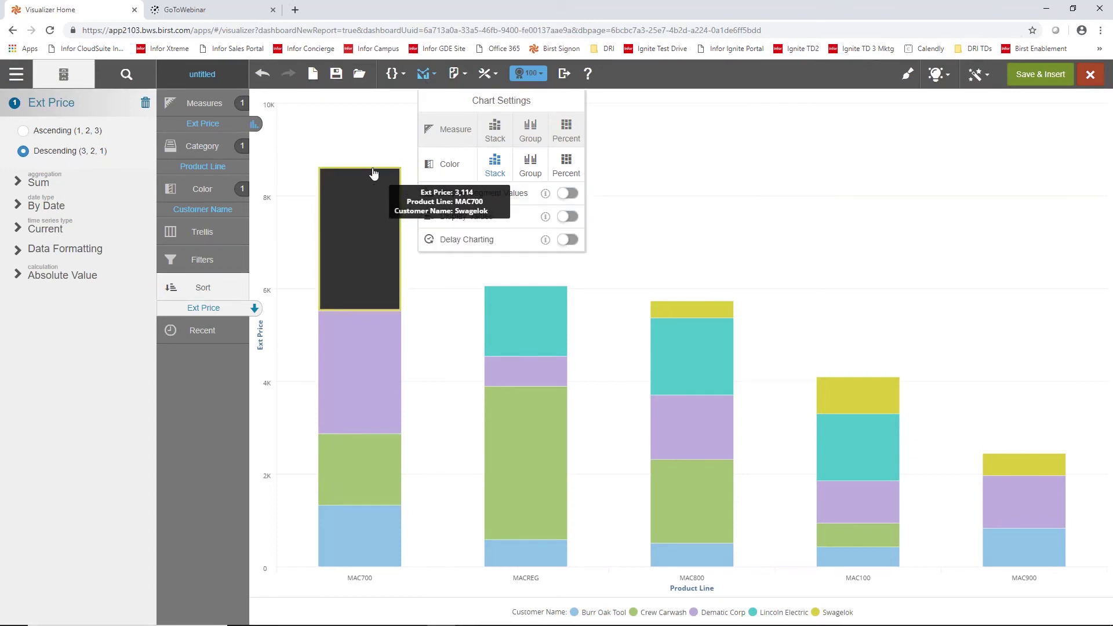
pyautogui.click(568, 218)
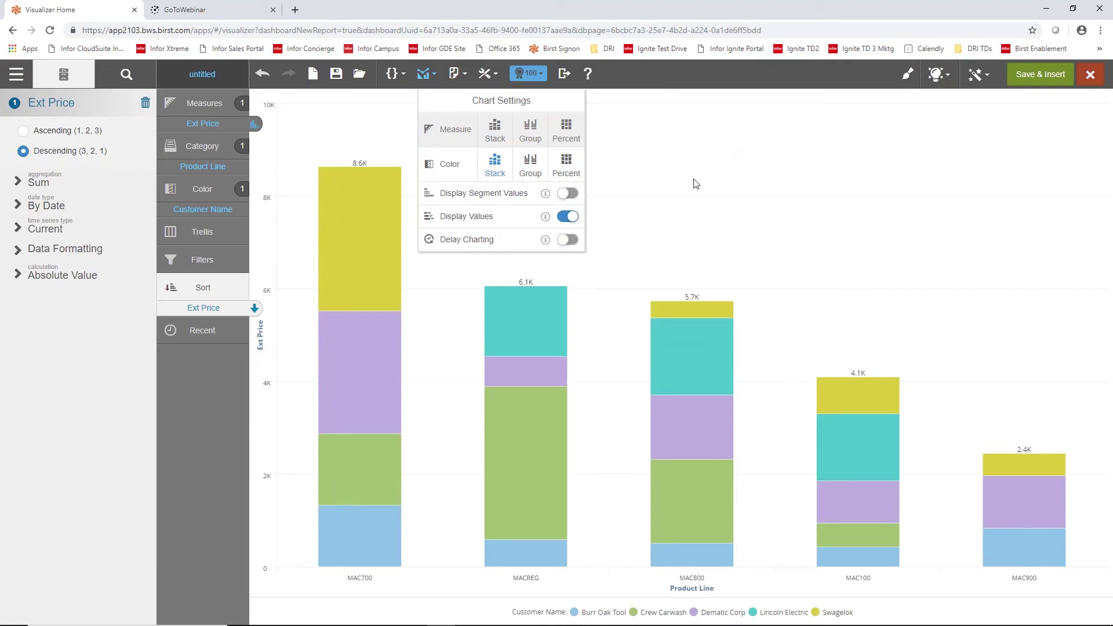
# - Add a report-level drill path to the report and name it Product Line - Item
pyautogui.click(484, 74)
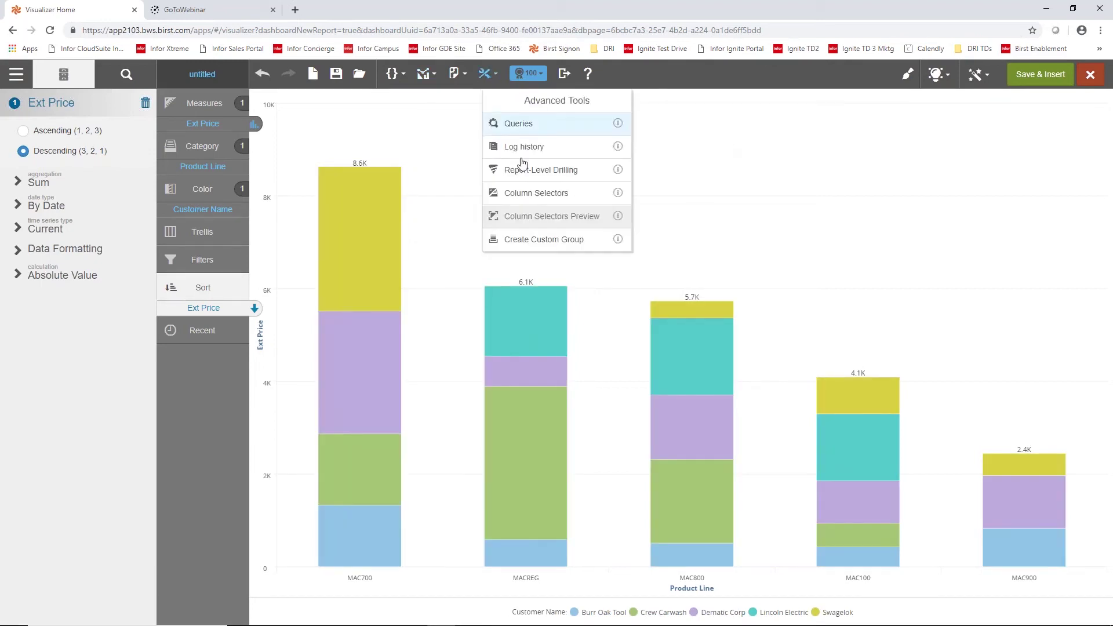
pyautogui.click(542, 171)
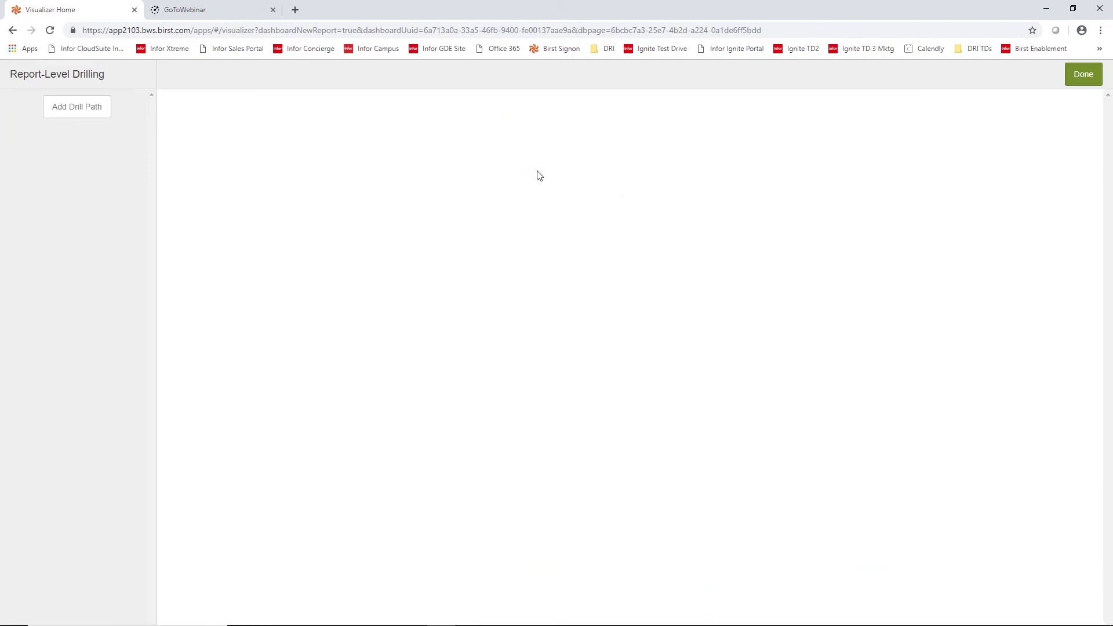
pyautogui.click(77, 107)
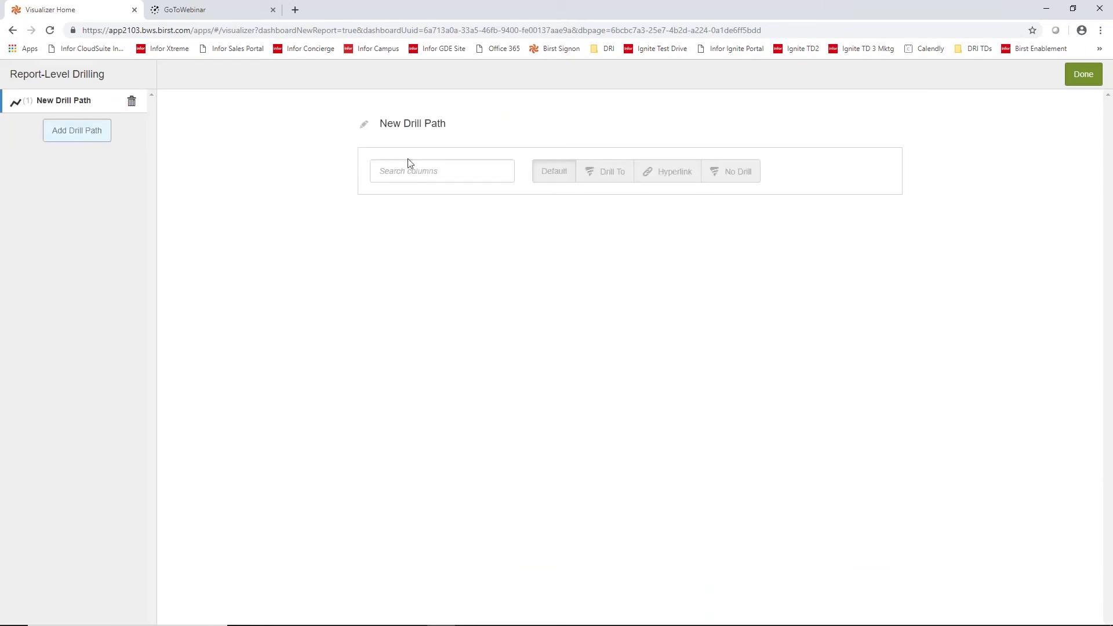
pyautogui.click(430, 174)
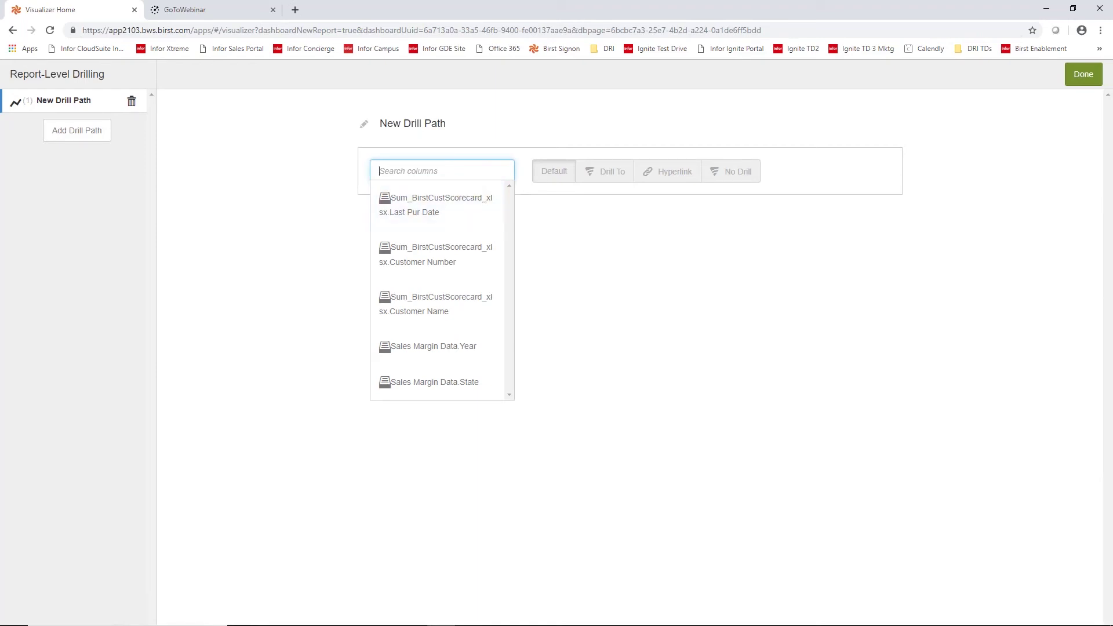
pyautogui.click(424, 124)
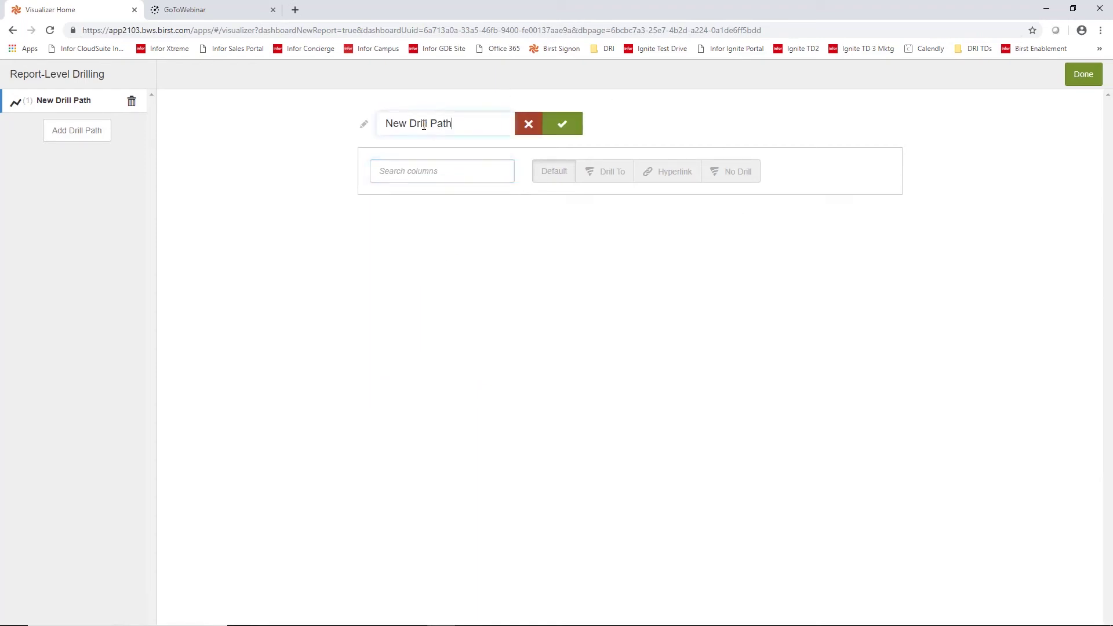
pyautogui.press('BackSpace')
pyautogui.press('BackSpace')
pyautogui.press('BackSpace')
pyautogui.press('BackSpace')
pyautogui.press('BackSpace')
pyautogui.press('BackSpace')
pyautogui.press('BackSpace')
pyautogui.press('BackSpace')
pyautogui.press('BackSpace')
pyautogui.press('BackSpace')
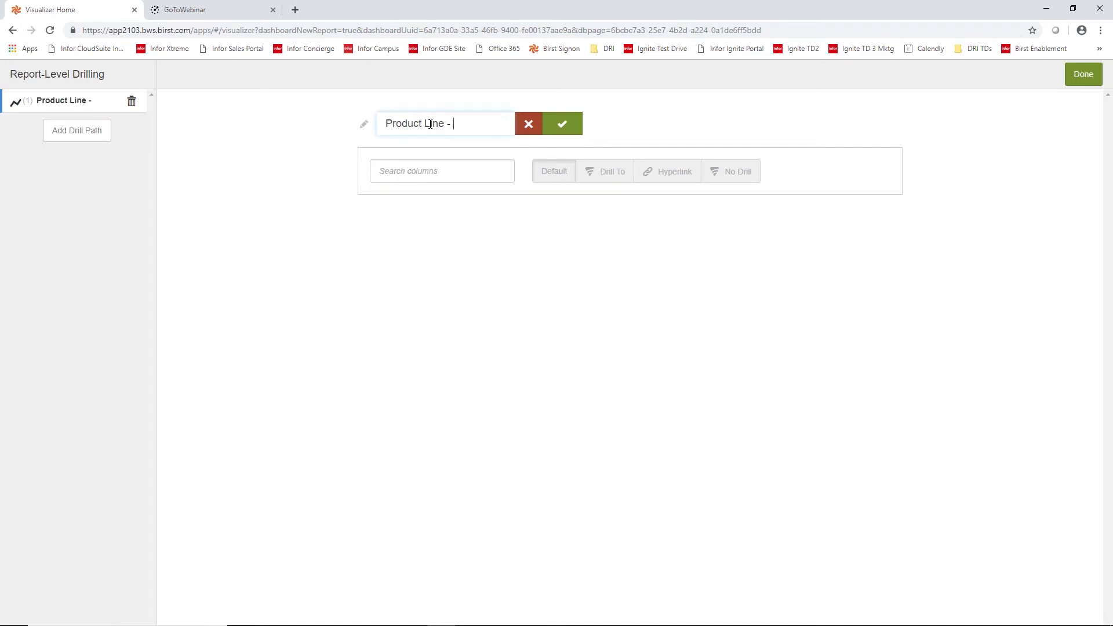
pyautogui.write('Product Line - Item')
pyautogui.click(565, 124)
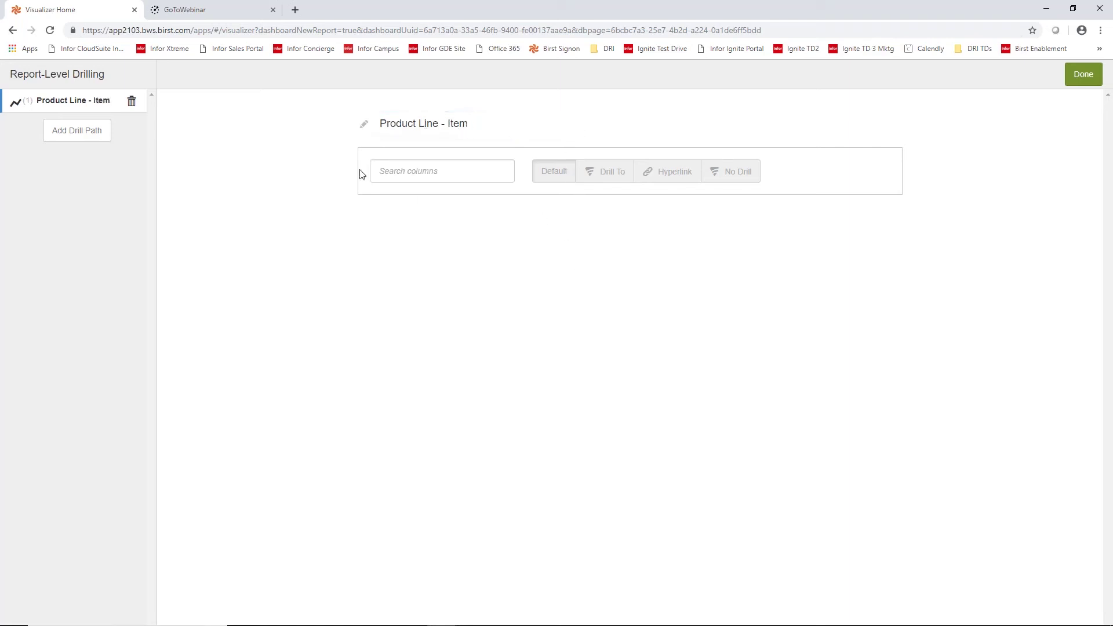
# - Make the drill path go from Sales Margin Data.Product Line to Sales Margin Data.Item and finish the drilling setup
pyautogui.click(418, 172)
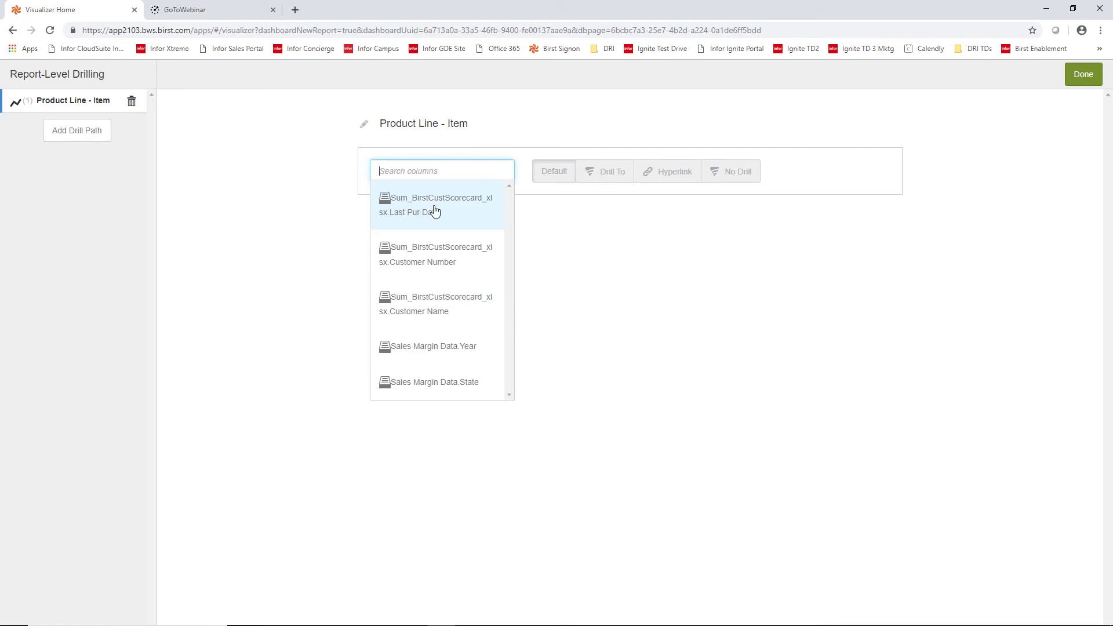
pyautogui.write('Prod')
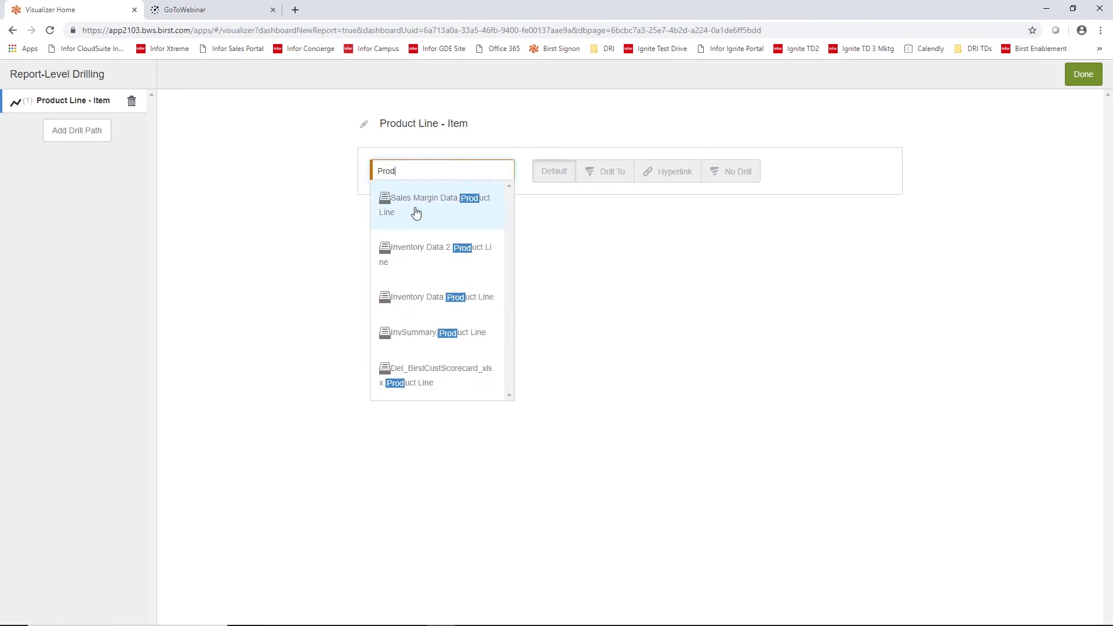
pyautogui.click(472, 203)
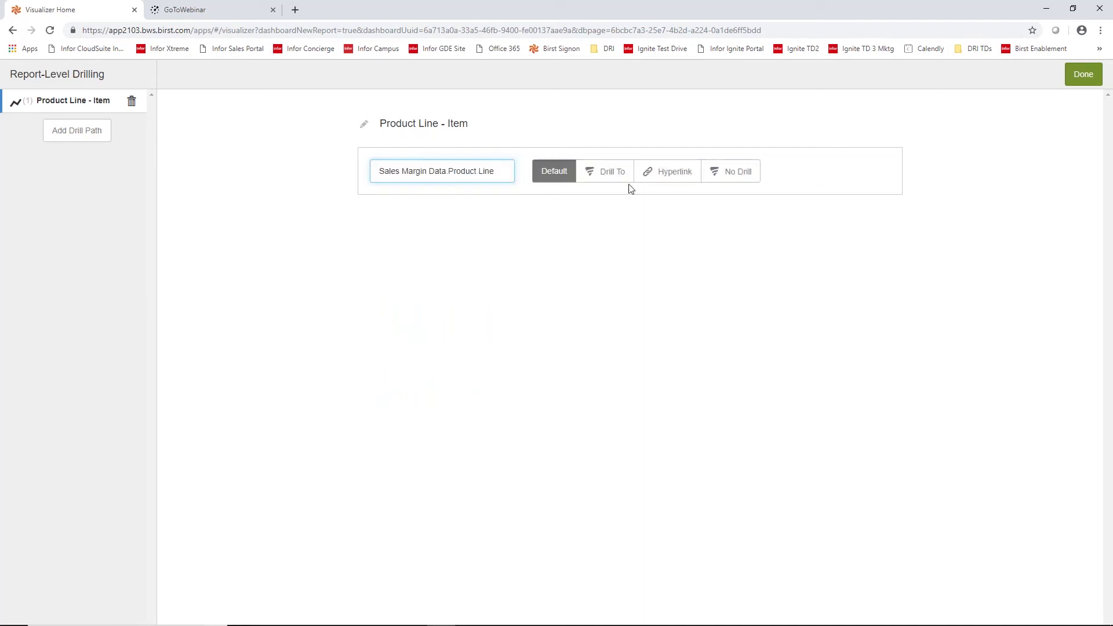
pyautogui.click(611, 174)
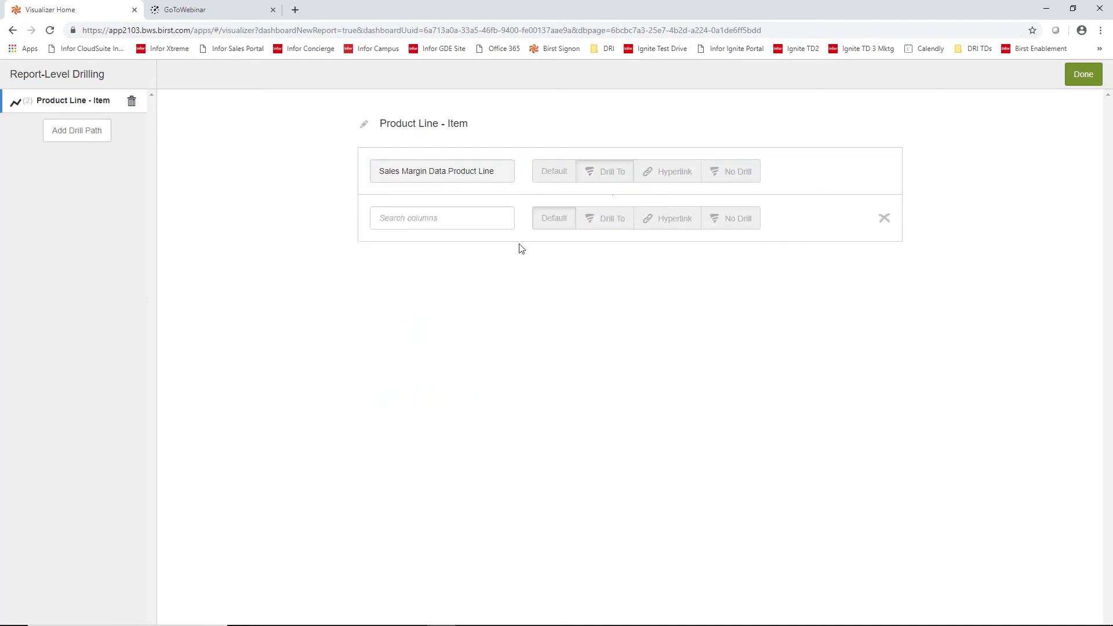
pyautogui.click(461, 217)
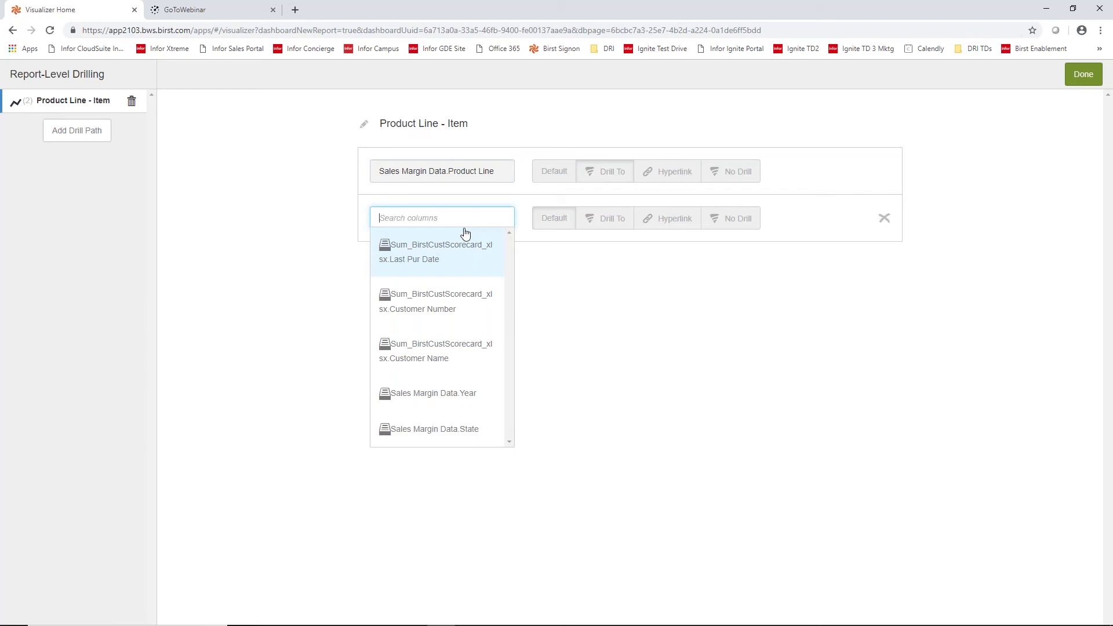
pyautogui.write('Item')
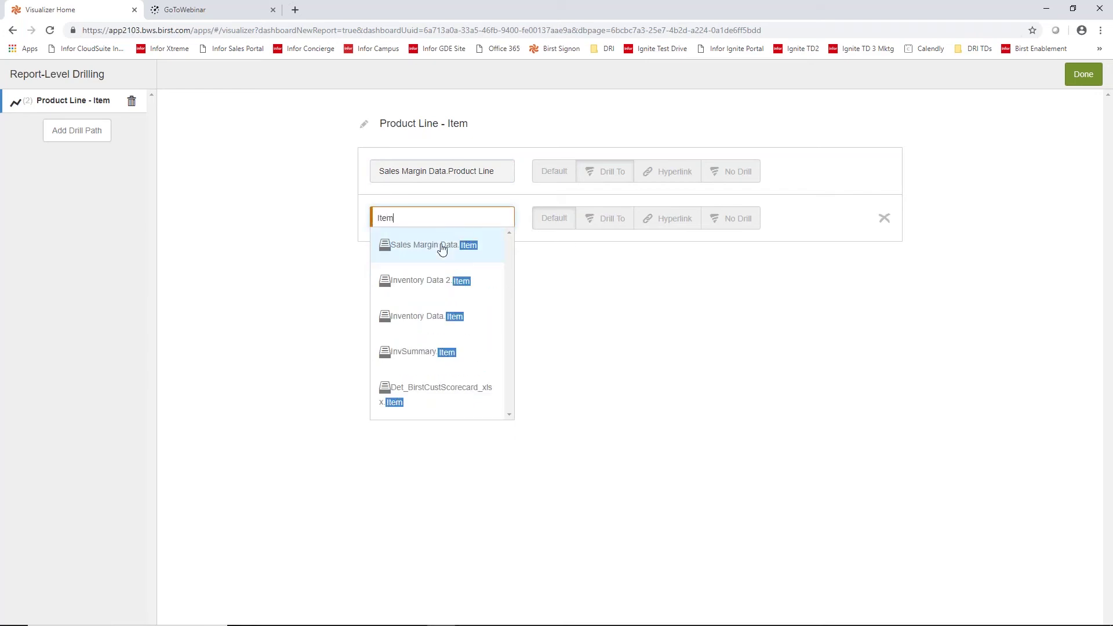
pyautogui.click(442, 248)
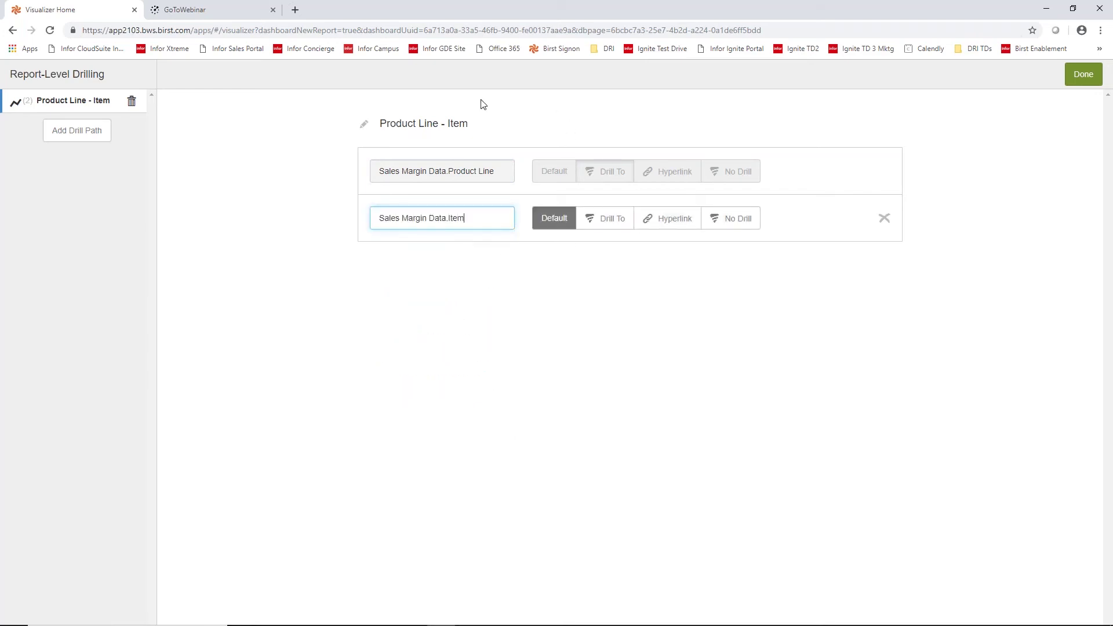
pyautogui.click(1083, 74)
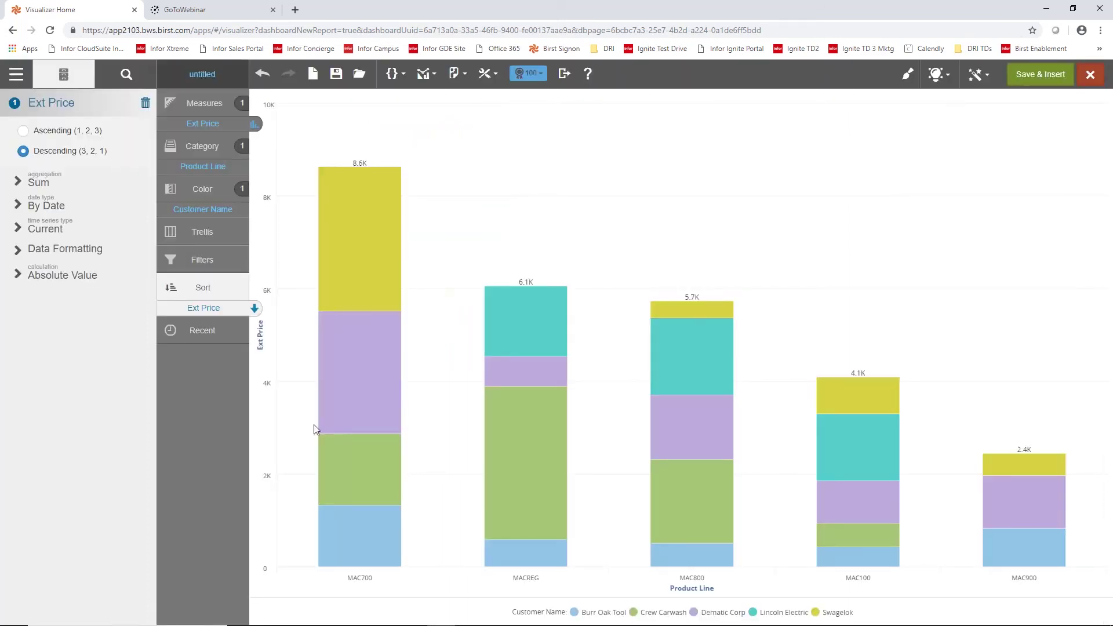
# - Test the drill path by drilling into the MAC700 column and returning to the original chart
pyautogui.moveTo(350, 393)
pyautogui.click(378, 281)
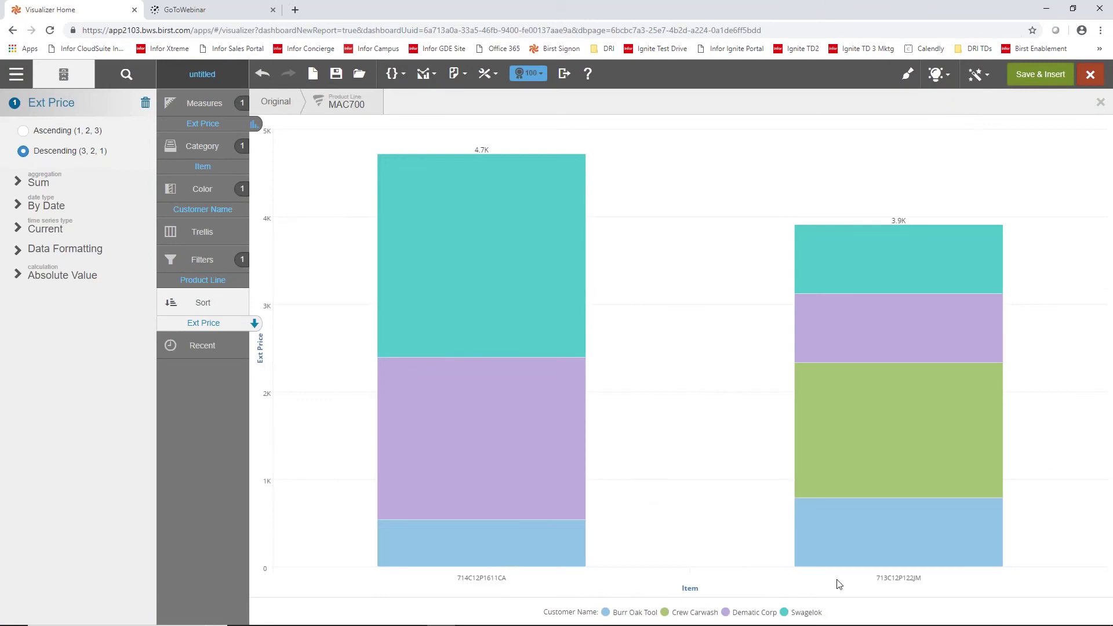
pyautogui.click(287, 105)
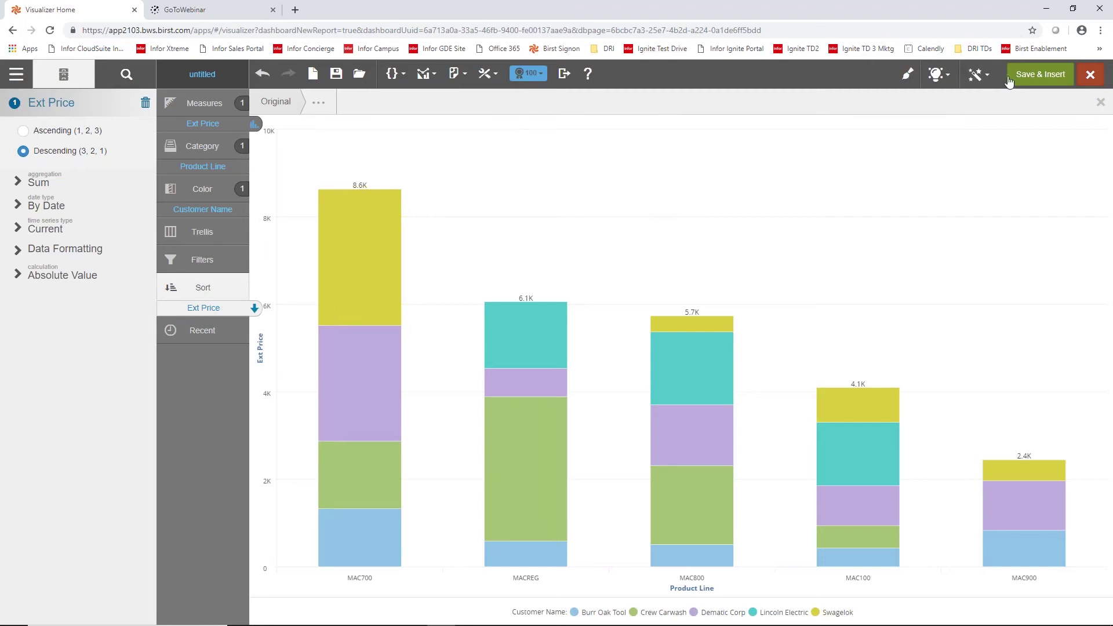
# - Switch the chart's assigned palette to Global and apply the Strong color palette
pyautogui.click(909, 75)
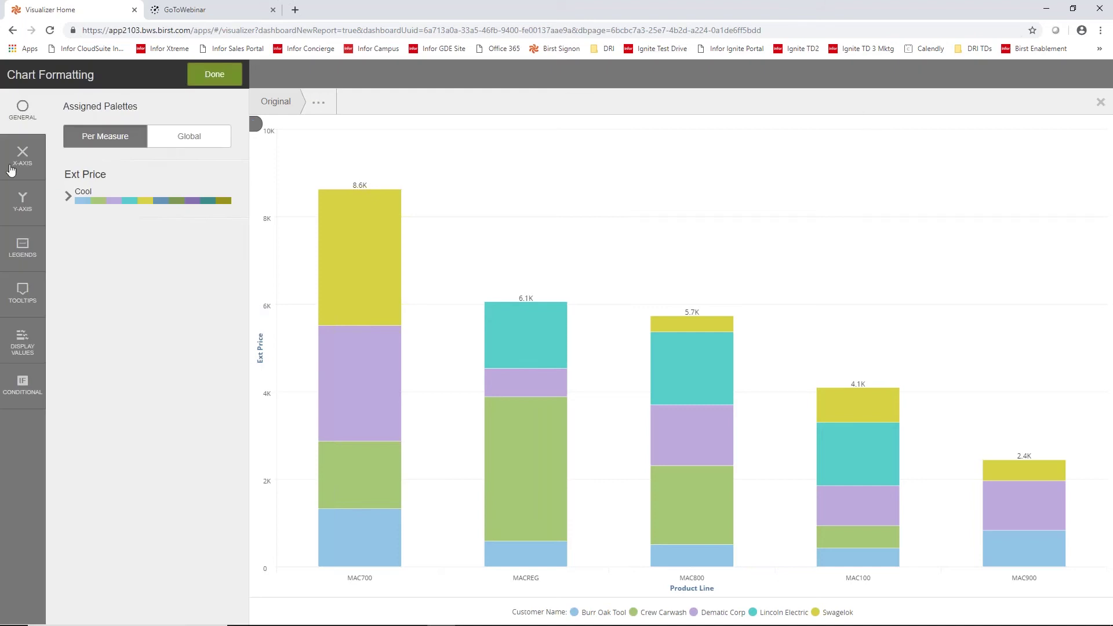
pyautogui.click(201, 145)
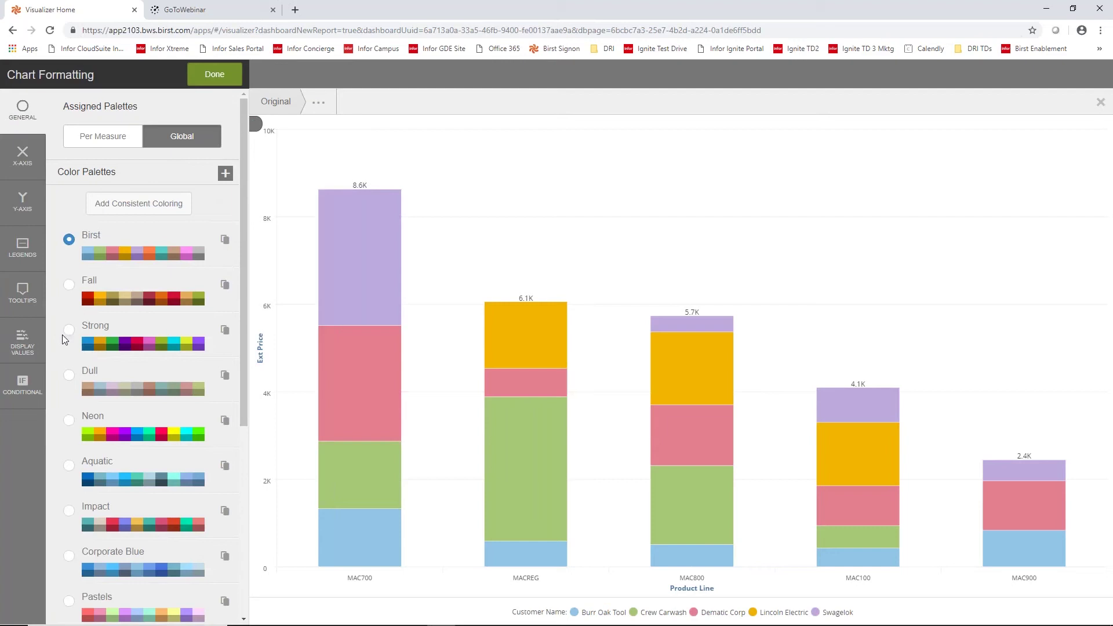
pyautogui.click(69, 330)
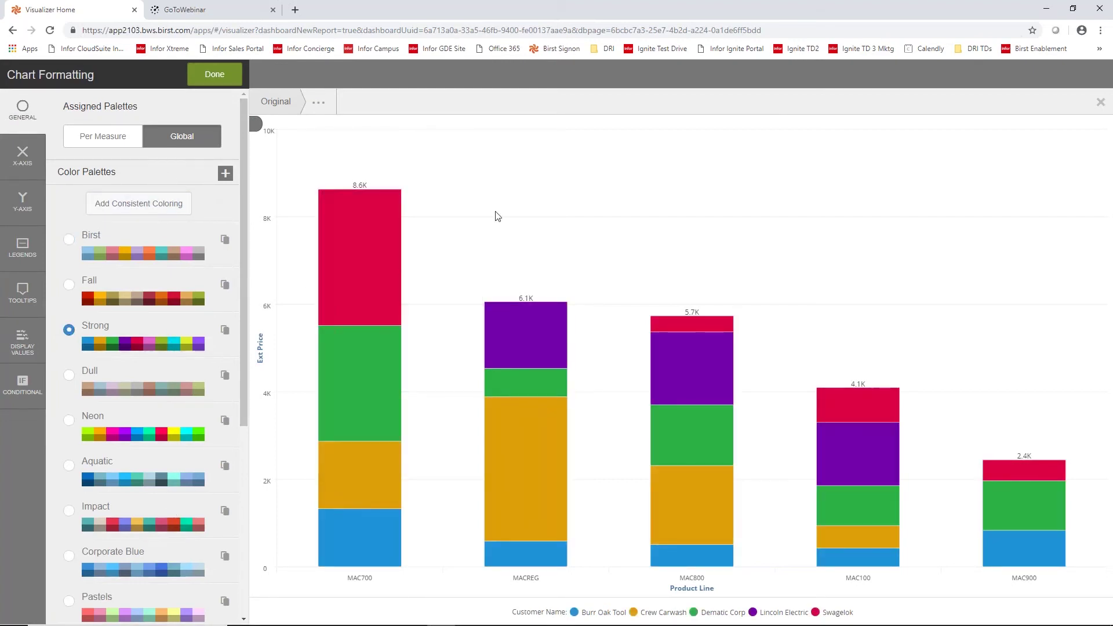
# - Set the font style of the X-axis tickmark labels to bold
pyautogui.click(23, 156)
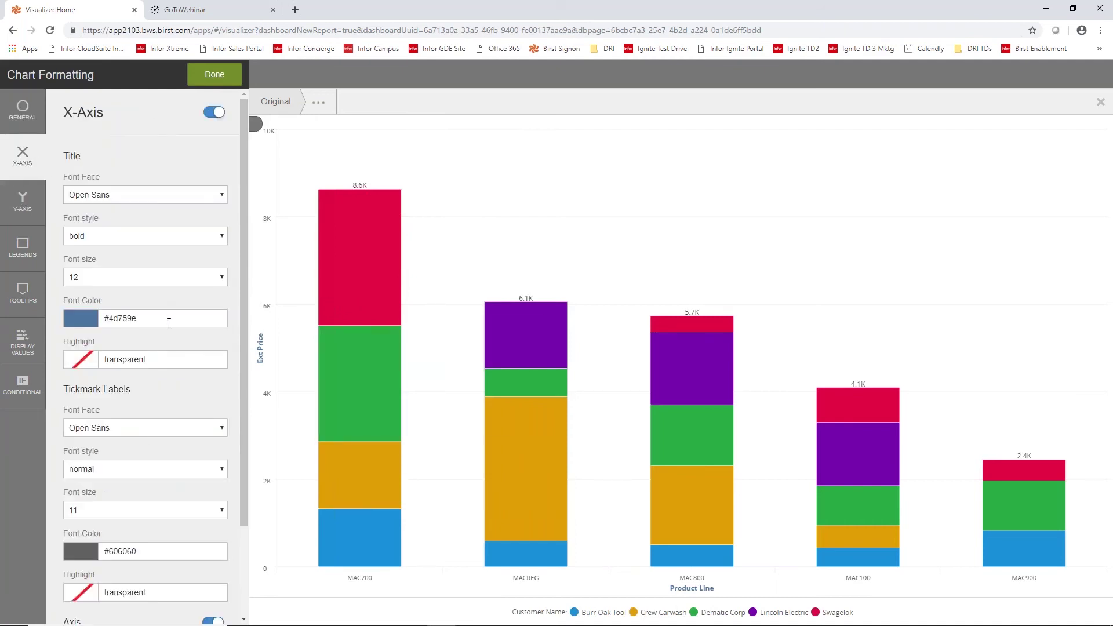
pyautogui.click(222, 469)
pyautogui.click(198, 524)
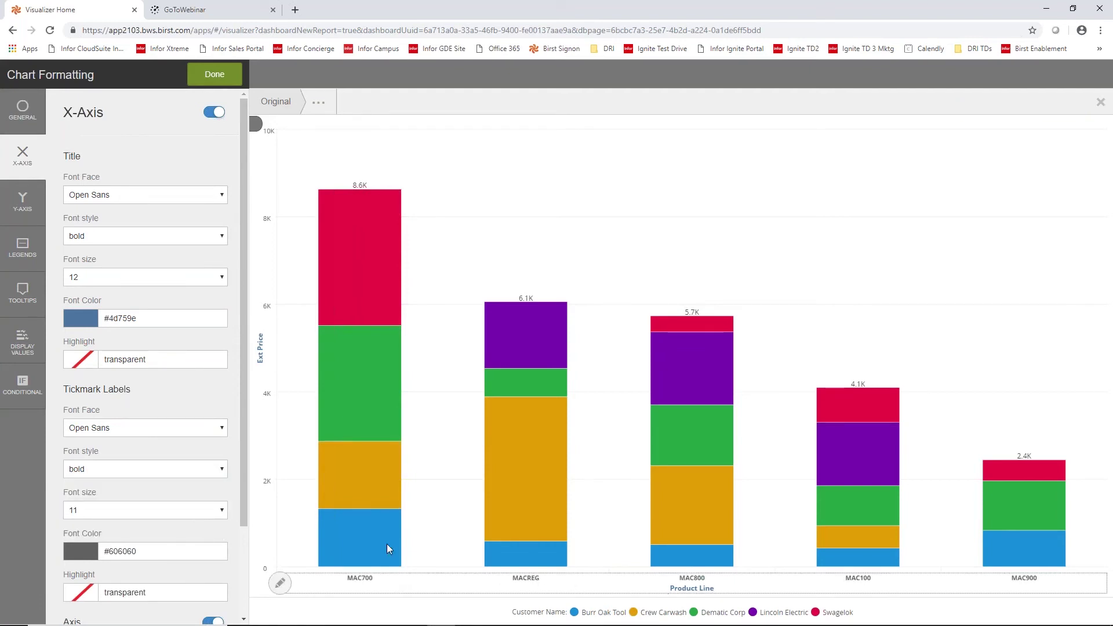
# - Set the color of the X-axis line to dark gray #555555
pyautogui.moveTo(241, 488); pyautogui.dragTo(242, 567)
pyautogui.click(81, 564)
pyautogui.click(124, 603)
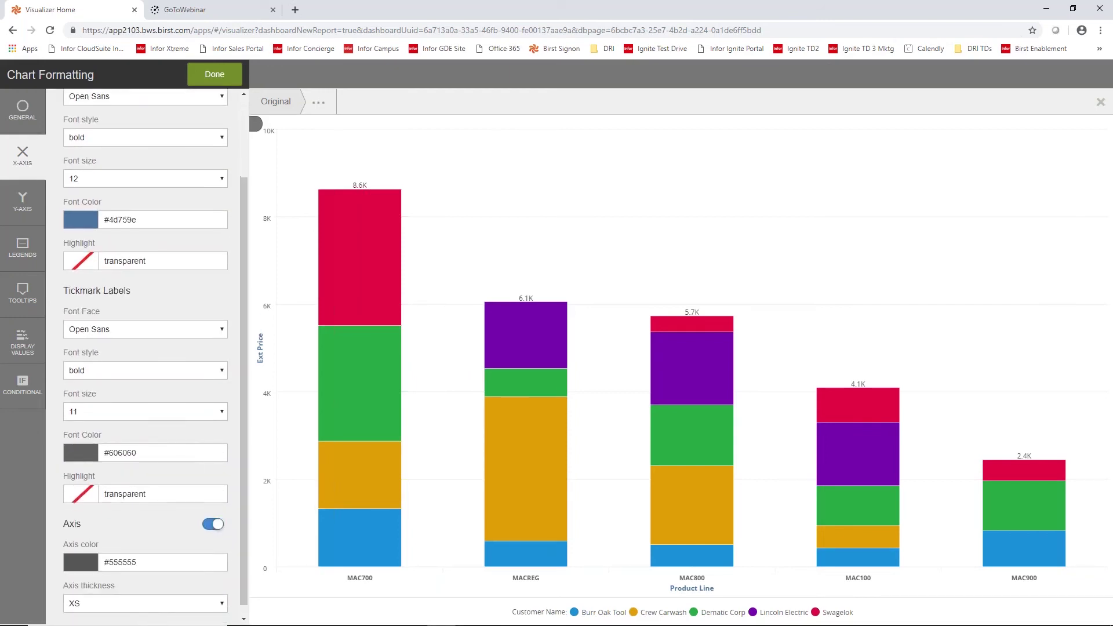
pyautogui.scroll(-1, 244, 413)
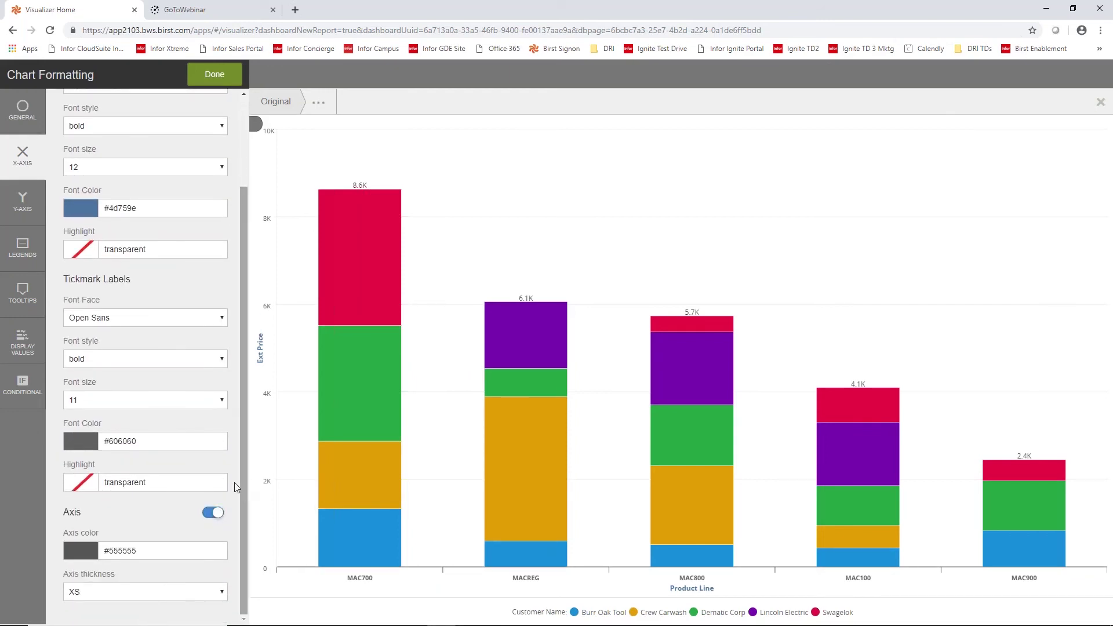
# - Set the font style of the Y-axis tickmark labels to bold
pyautogui.click(23, 202)
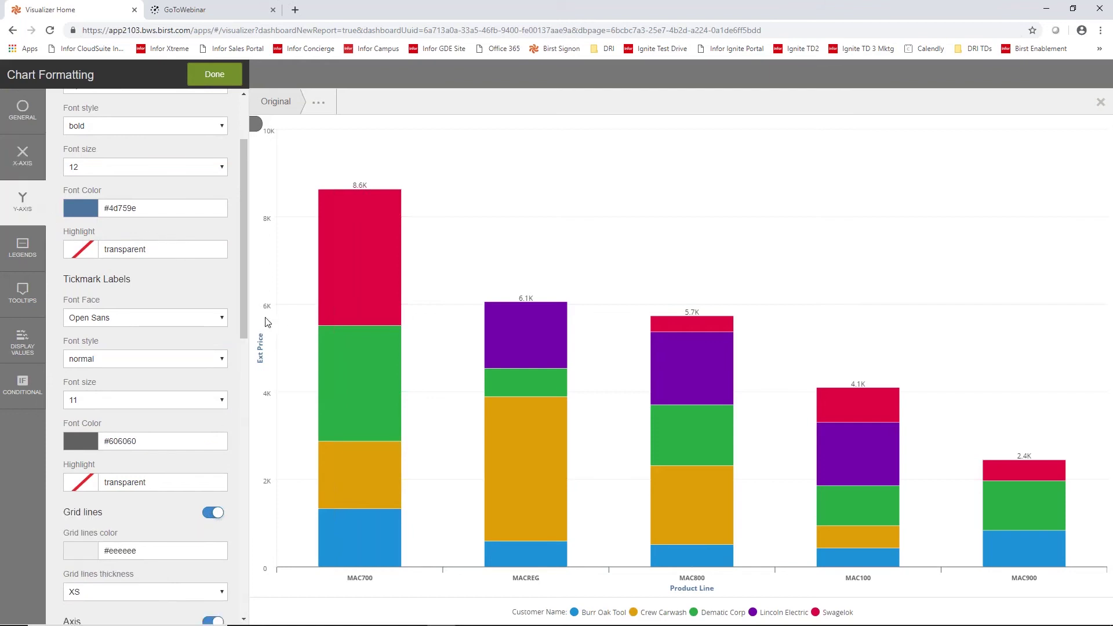
pyautogui.click(222, 360)
pyautogui.click(208, 414)
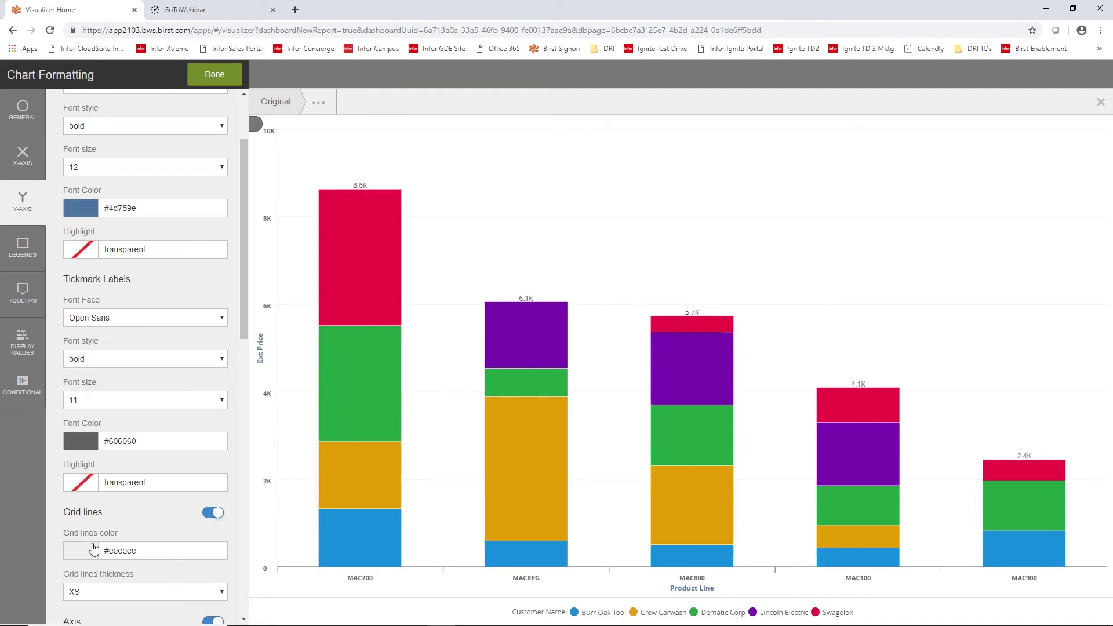
# - Set both the grid lines color and the axis color of the Y-axis to #555555
pyautogui.moveTo(246, 325); pyautogui.dragTo(245, 418)
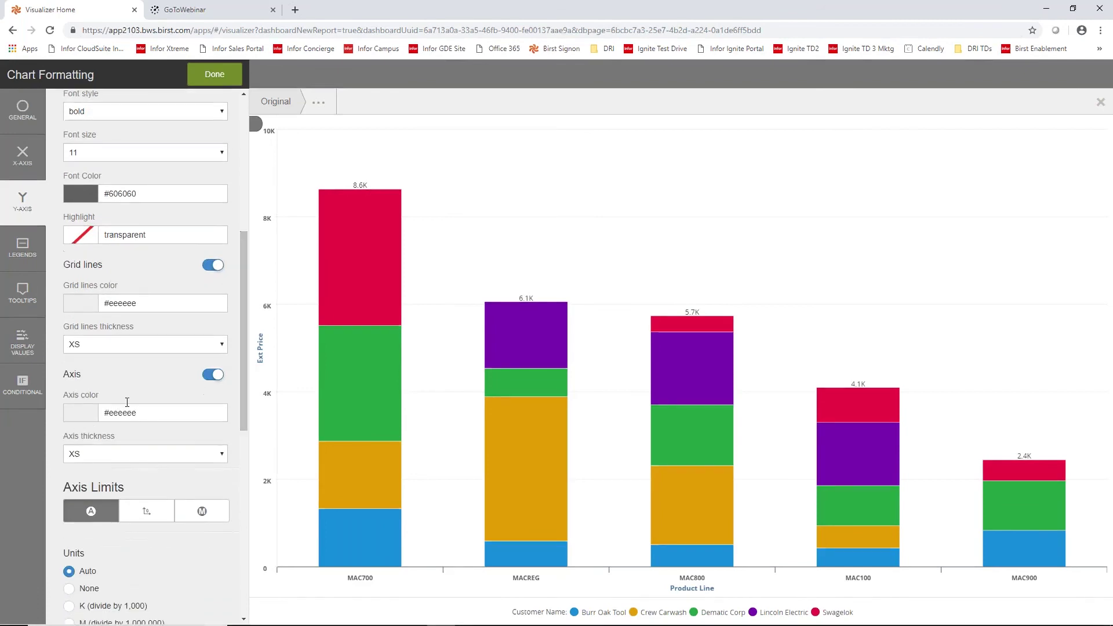
pyautogui.click(82, 303)
pyautogui.click(133, 342)
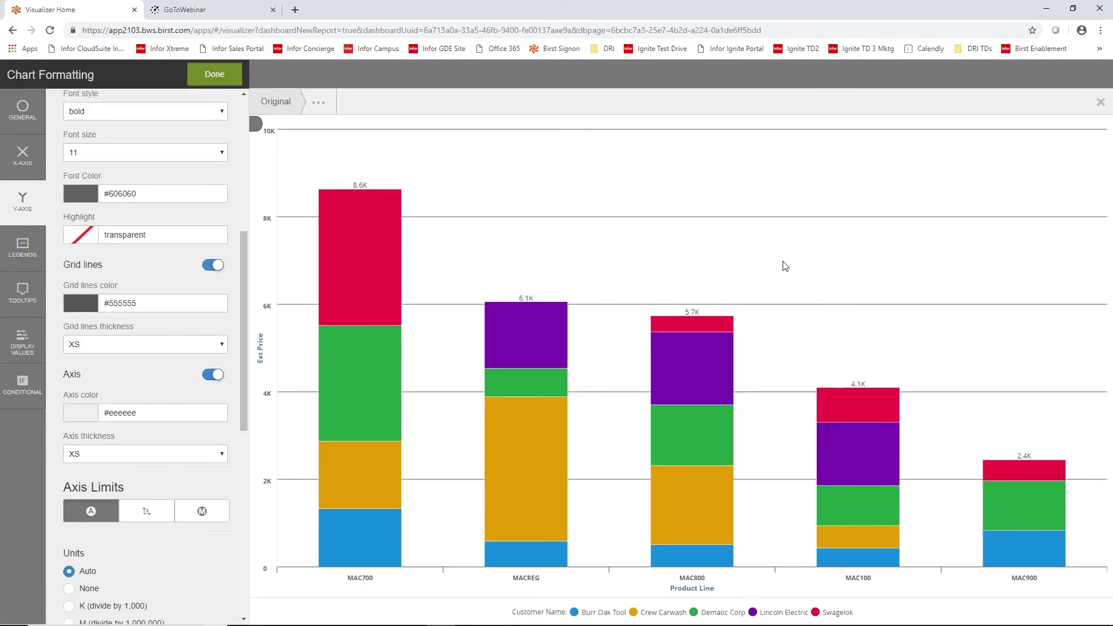
pyautogui.click(77, 417)
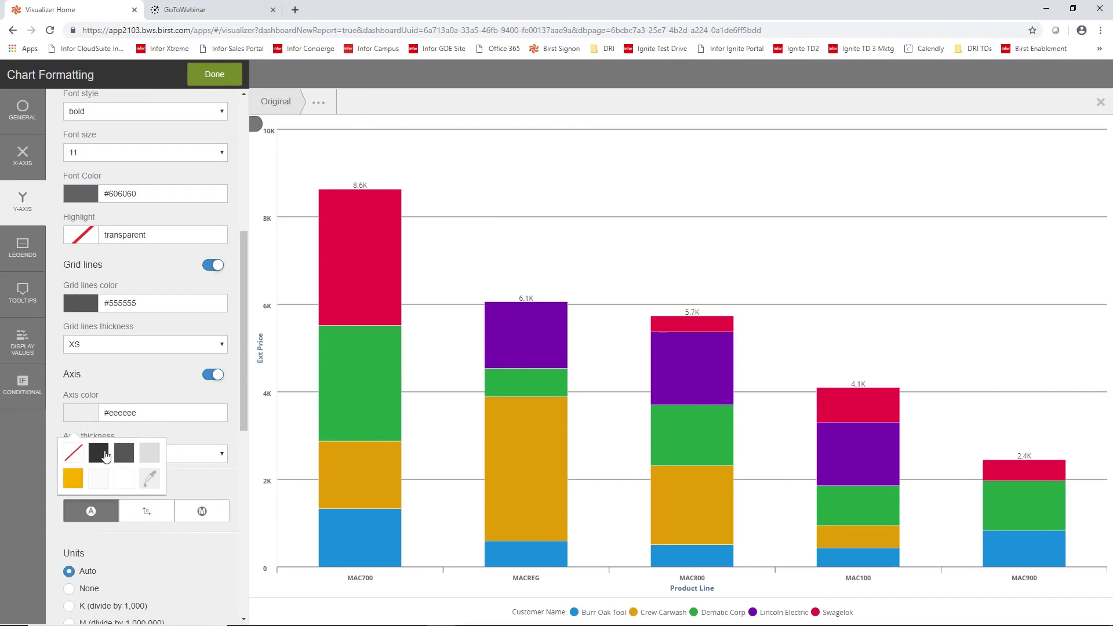
pyautogui.click(123, 453)
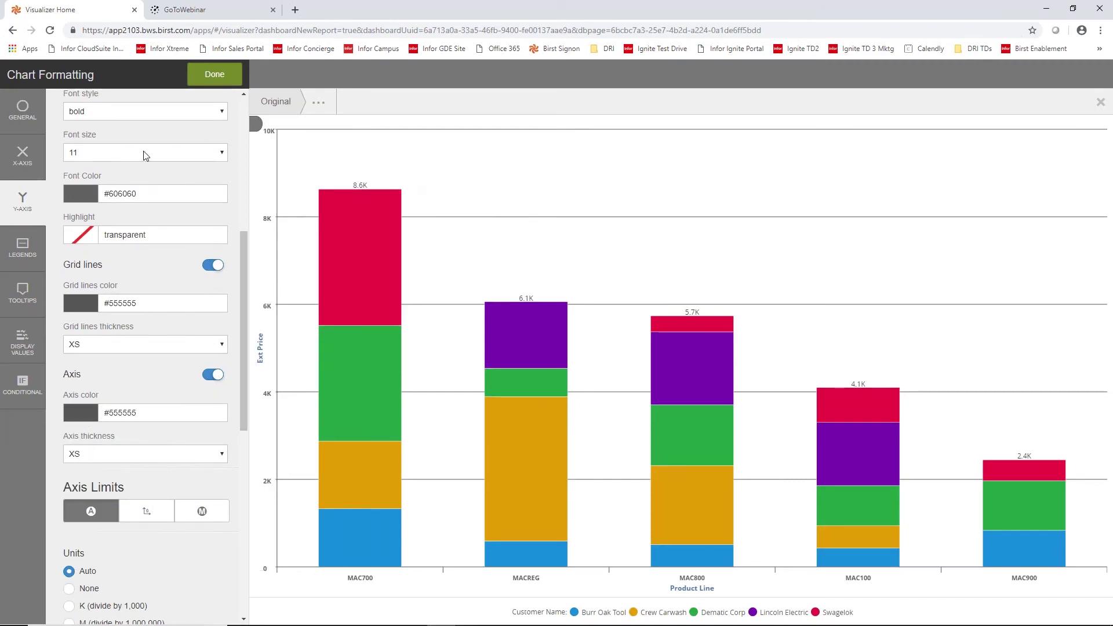
# - Position the legend at the top of the chart and set the display values' currency to $
pyautogui.click(29, 255)
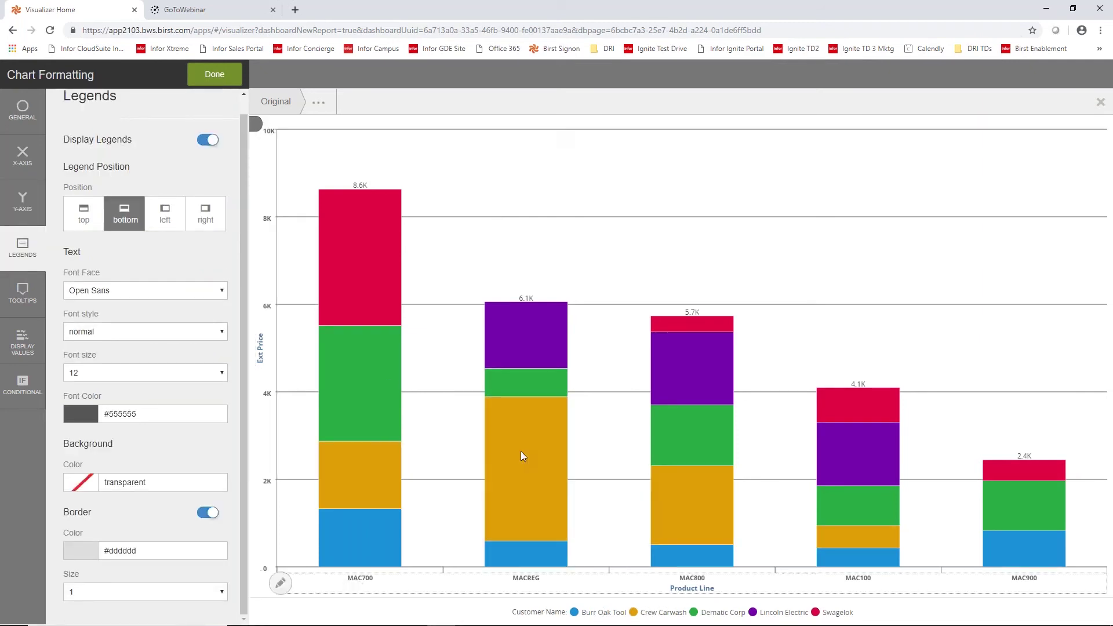
pyautogui.click(84, 214)
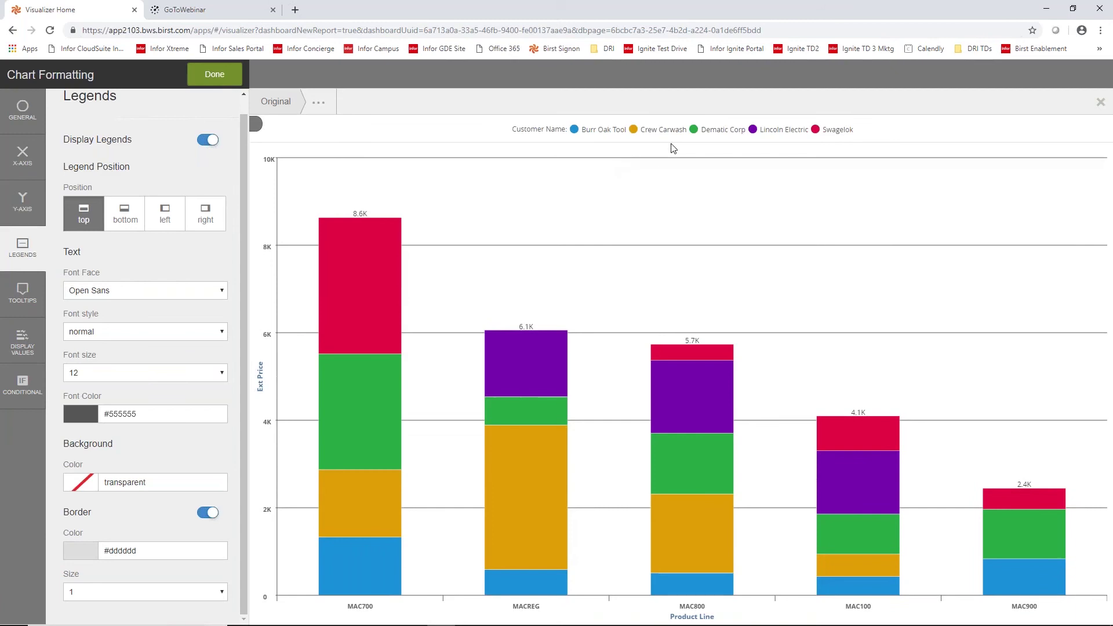
pyautogui.click(12, 335)
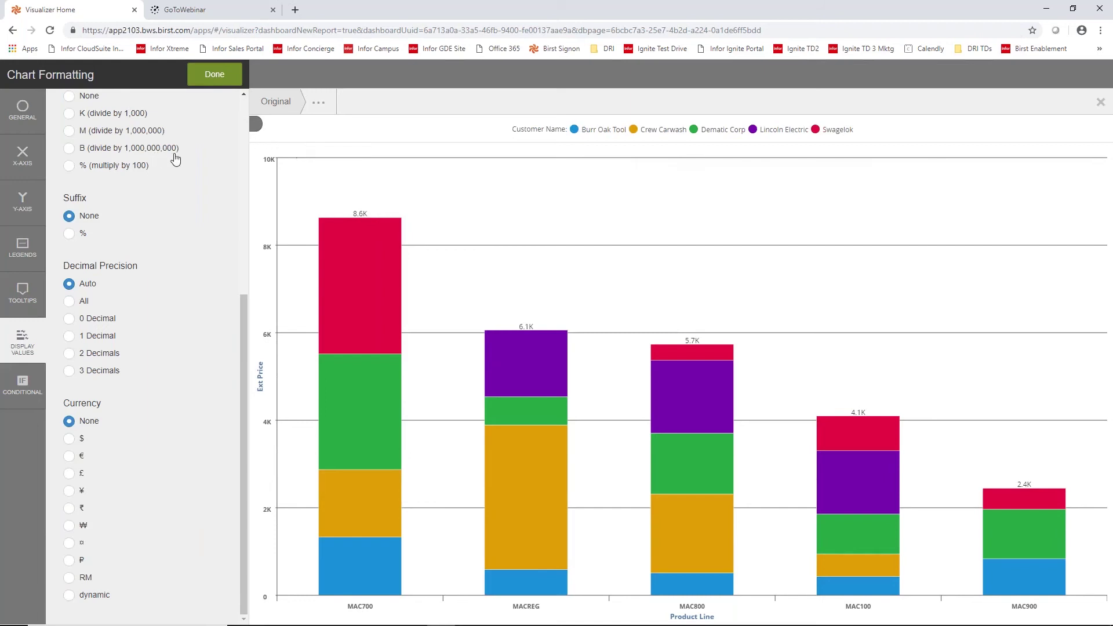
pyautogui.click(69, 439)
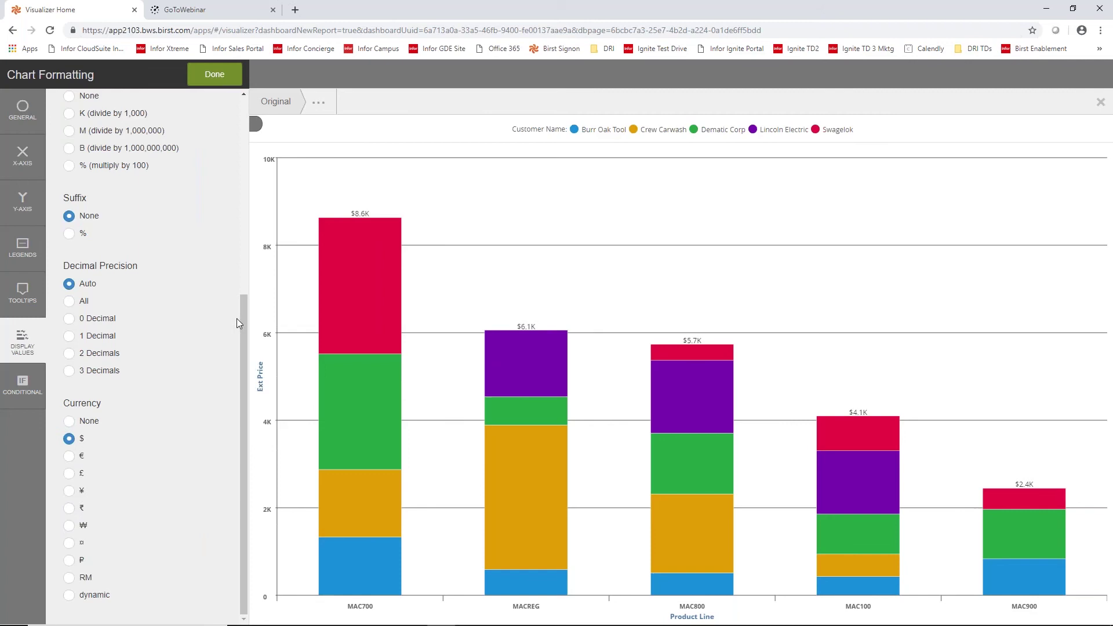
# - Make the display values' text bold at font size 14 and finish the chart formatting
pyautogui.moveTo(243, 314); pyautogui.dragTo(238, 185)
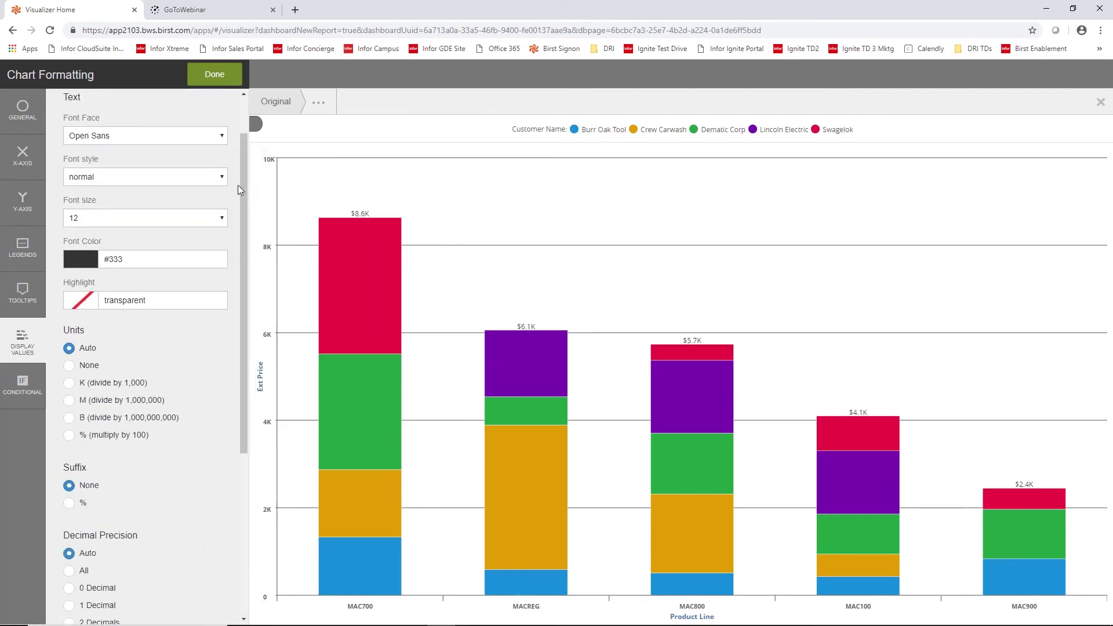
pyautogui.click(225, 184)
pyautogui.click(161, 235)
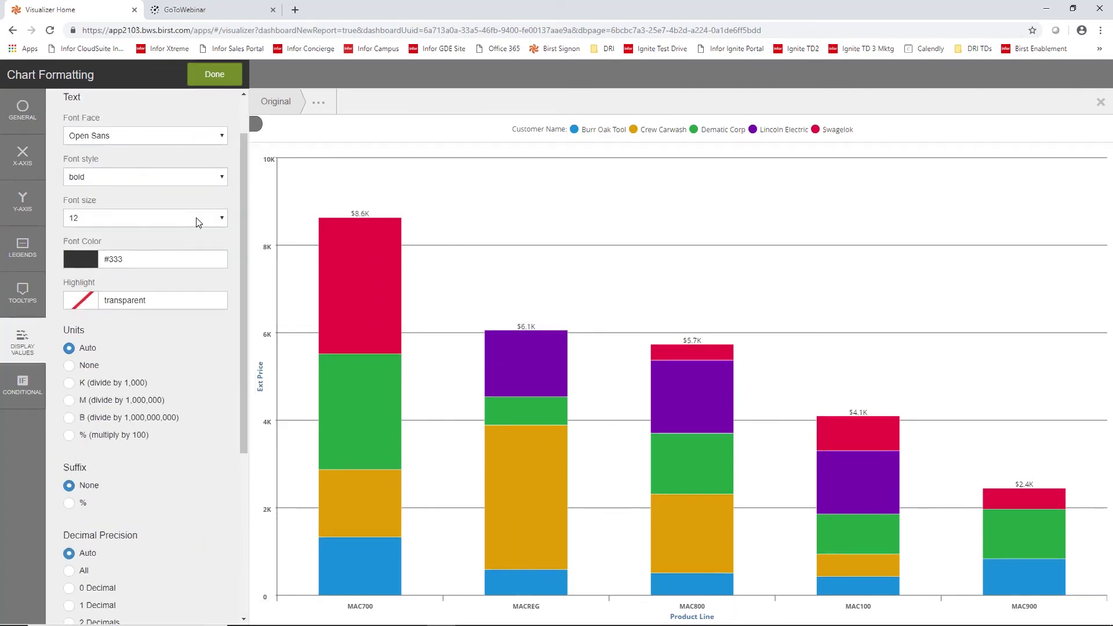
pyautogui.click(225, 223)
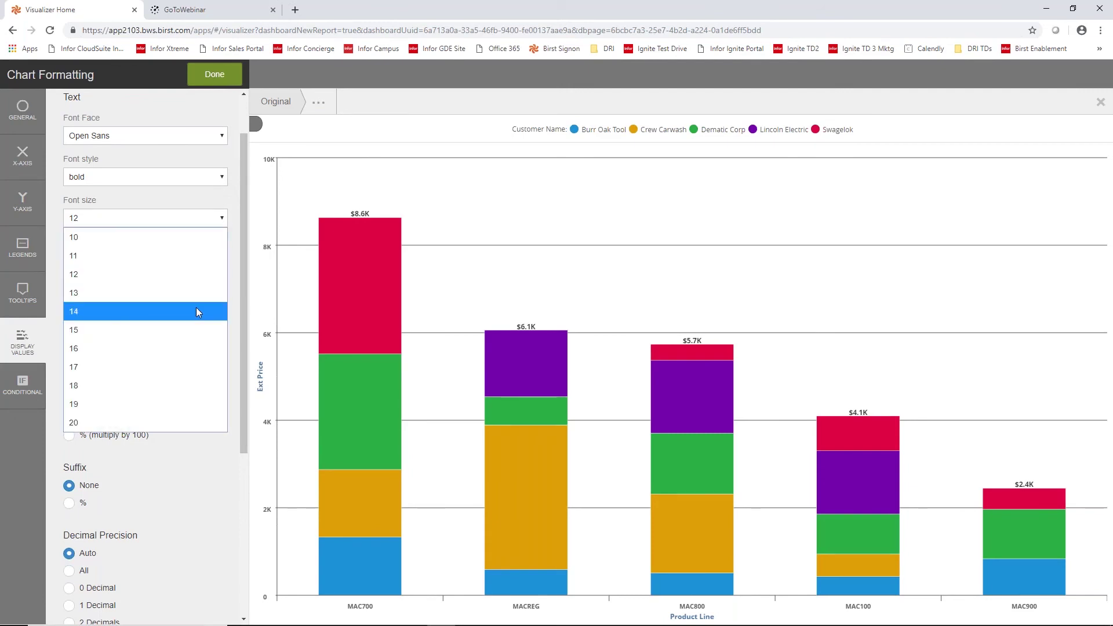
pyautogui.click(196, 310)
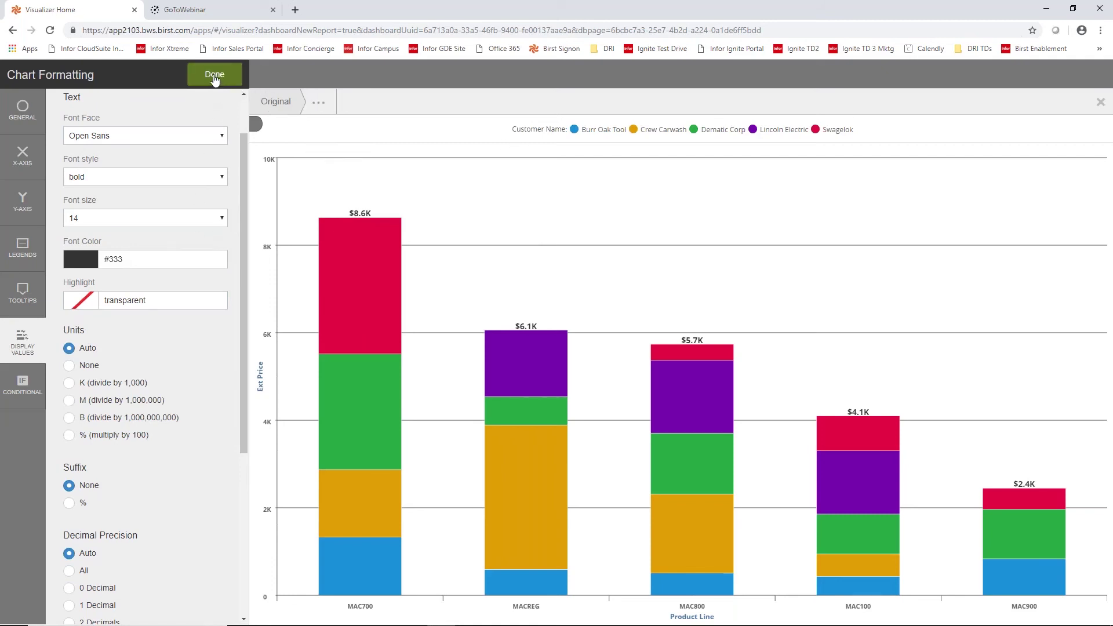
pyautogui.click(215, 76)
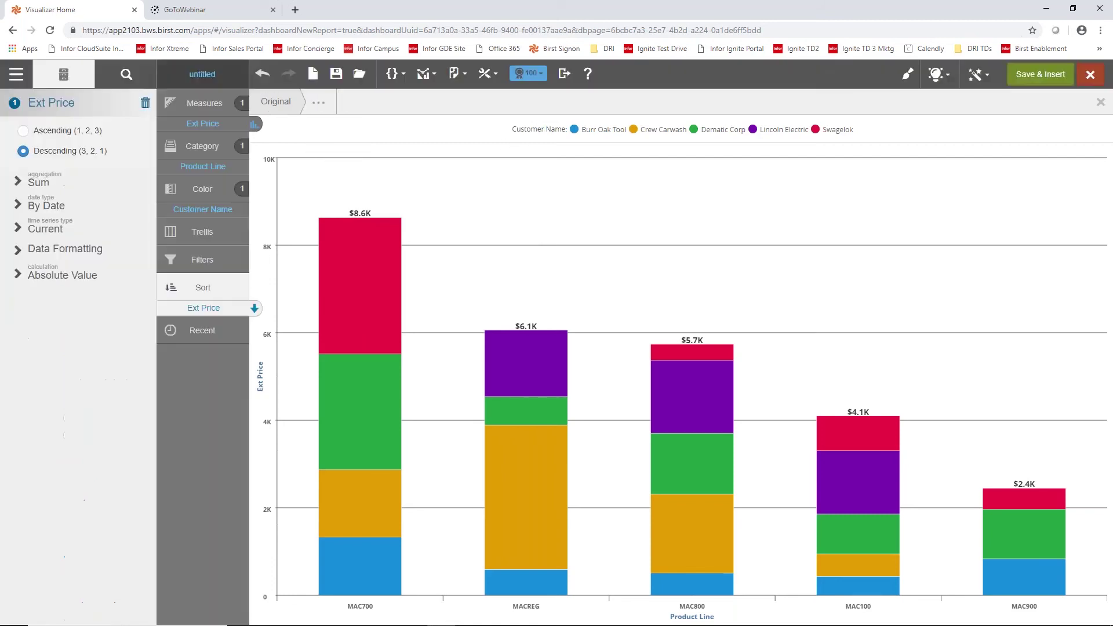
# - Save the report in the shared folder as Sales by Product Line - Item and insert it into the dashboard
pyautogui.click(1030, 77)
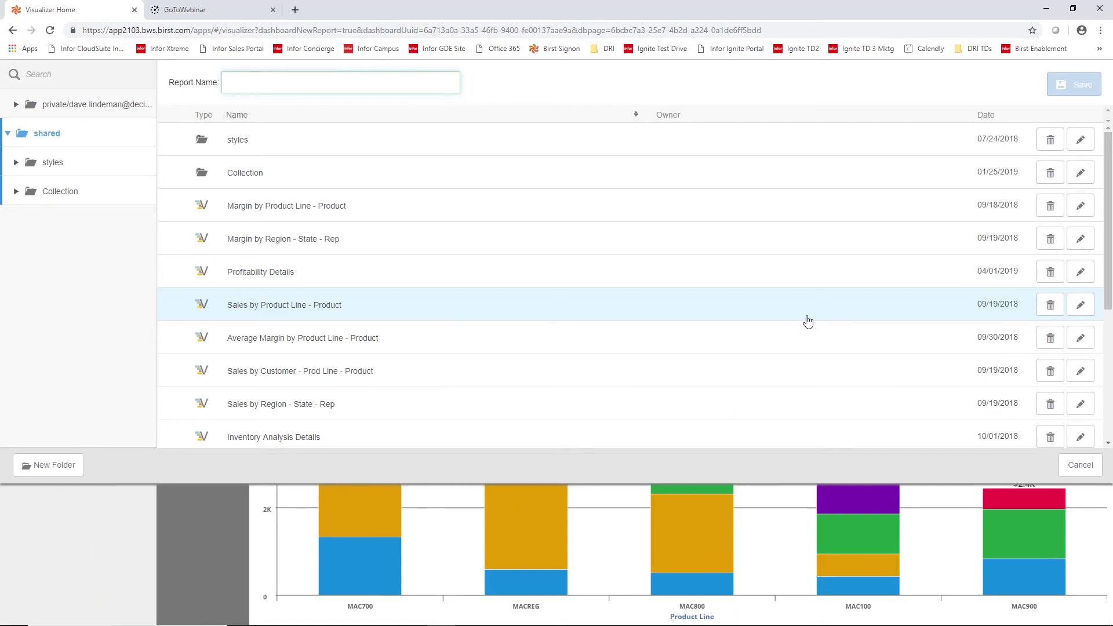
pyautogui.write('Sales')
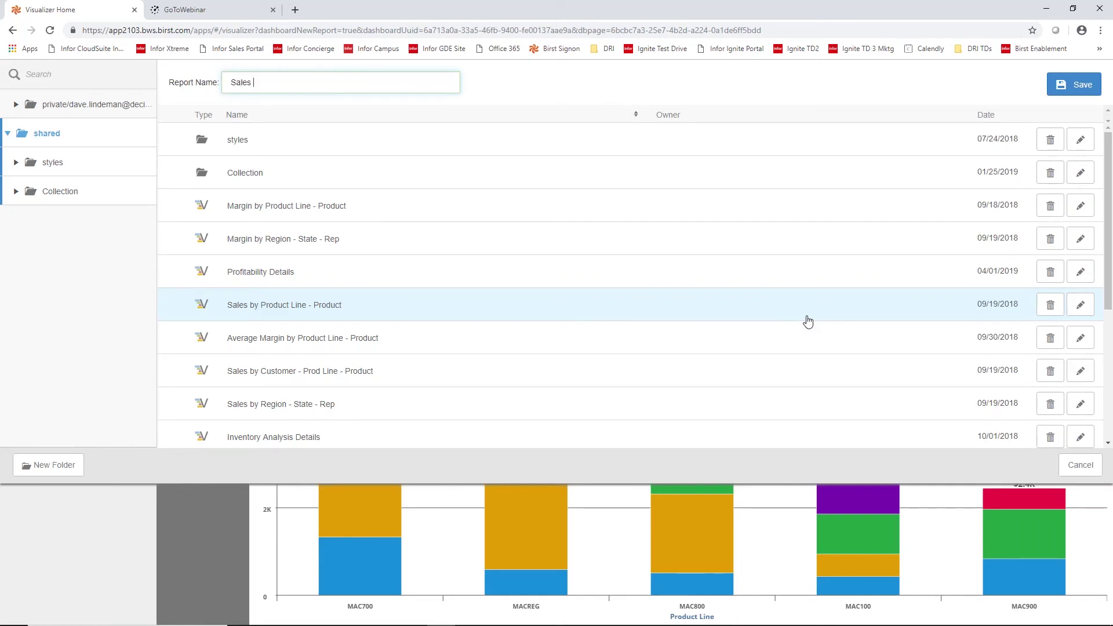
pyautogui.write(' by Product Line - Item')
pyautogui.click(1067, 87)
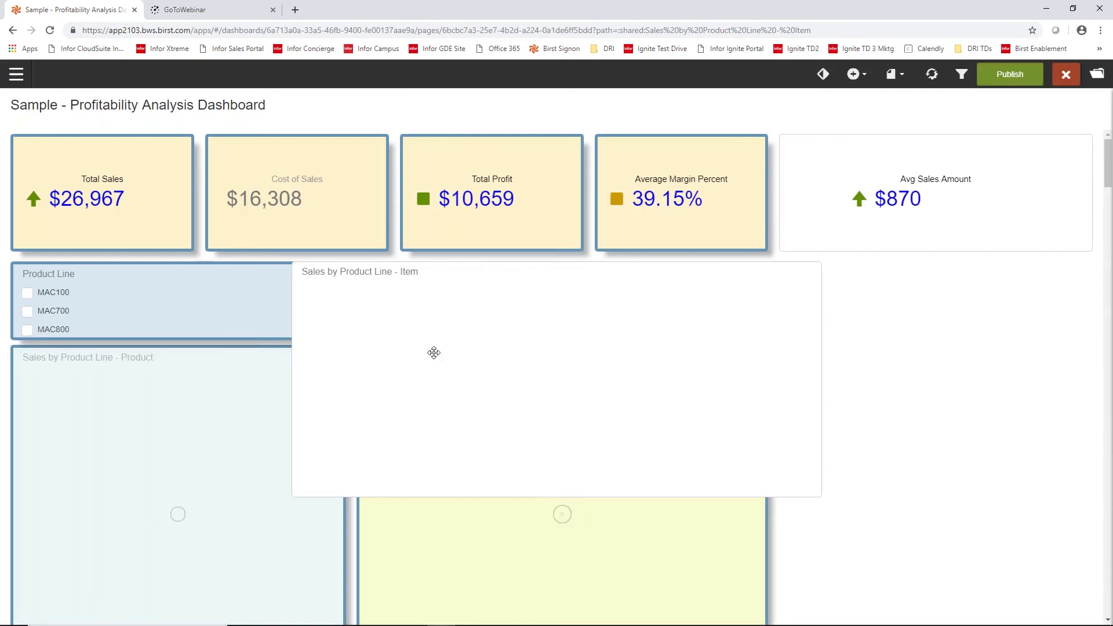
# - Place the Sales by Product Line - Item chart below the Avg Sales Amount KPI, matching its width and reaching down to the neighboring charts' lower edge
pyautogui.moveTo(665, 332); pyautogui.dragTo(890, 298)
pyautogui.moveTo(559, 379); pyautogui.dragTo(599, 375)
pyautogui.moveTo(680, 363); pyautogui.dragTo(780, 355)
pyautogui.moveTo(943, 525); pyautogui.dragTo(928, 592)
pyautogui.moveTo(933, 529); pyautogui.dragTo(920, 601)
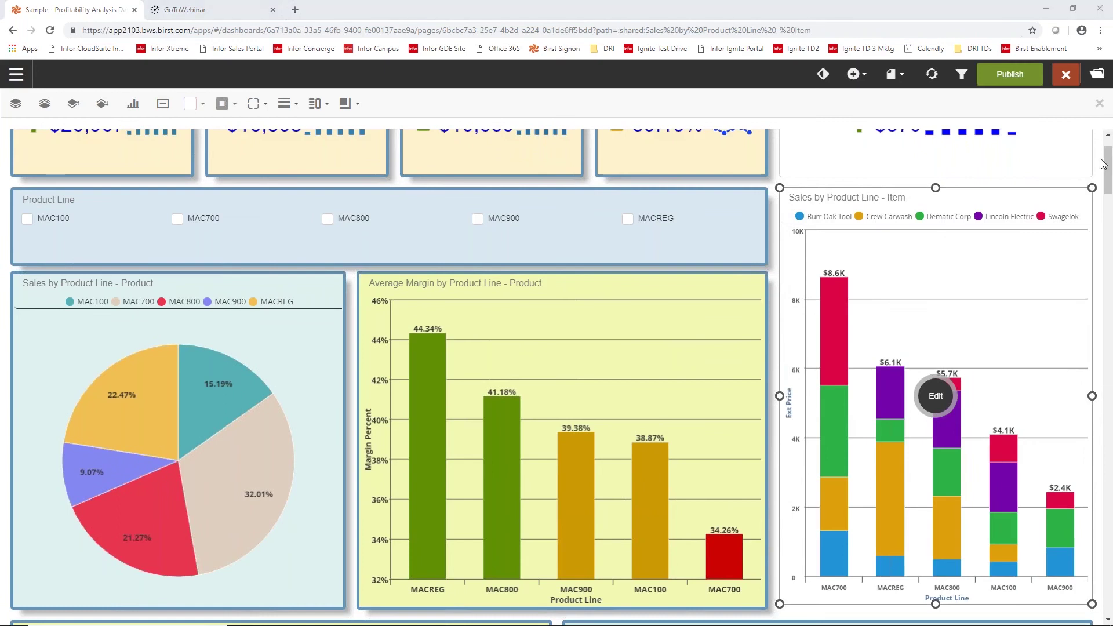
# - Apply the light yellow background of the other KPI tiles to both the Avg Sales Amount KPI and the Sales by Product Line - Item chart
pyautogui.moveTo(1109, 166); pyautogui.dragTo(1108, 153)
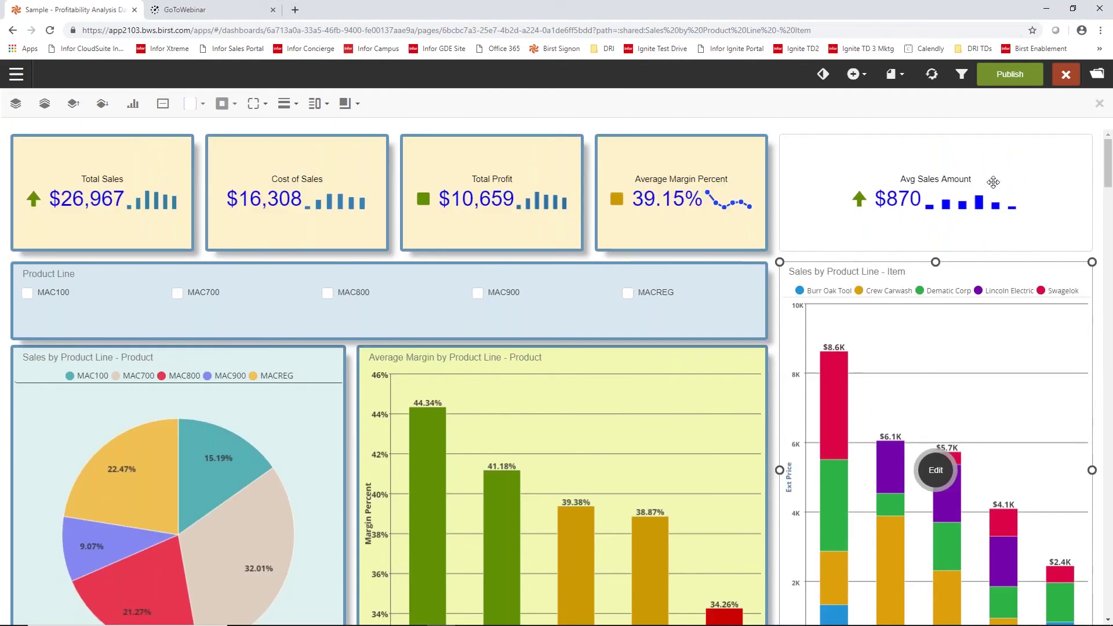
pyautogui.click(1001, 180)
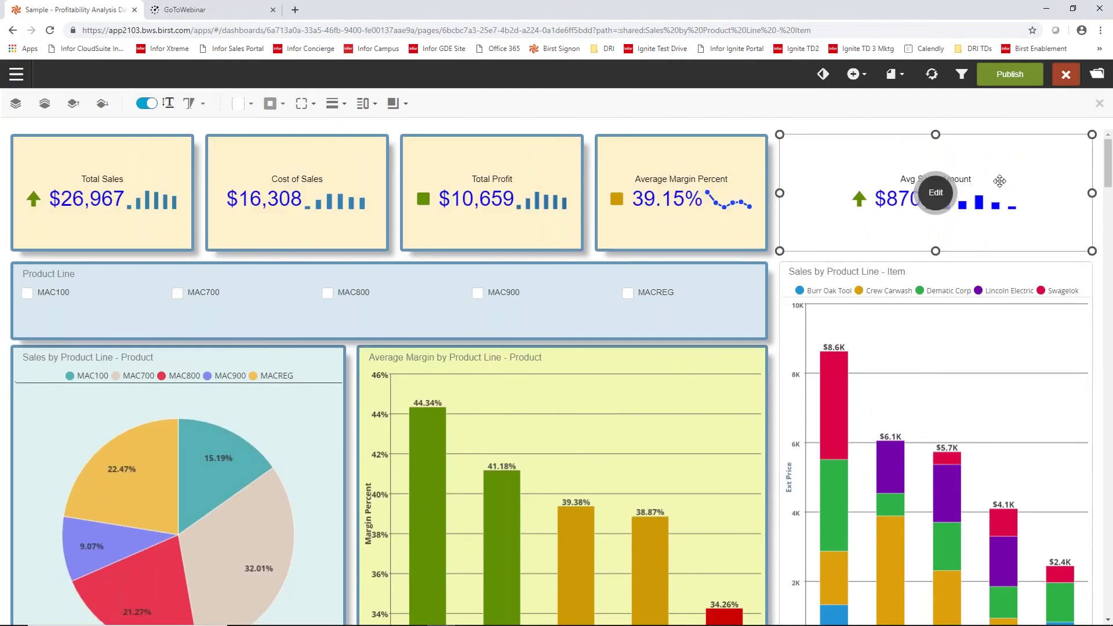
pyautogui.keyDown('shift'); pyautogui.click(1010, 371); pyautogui.keyUp('shift')
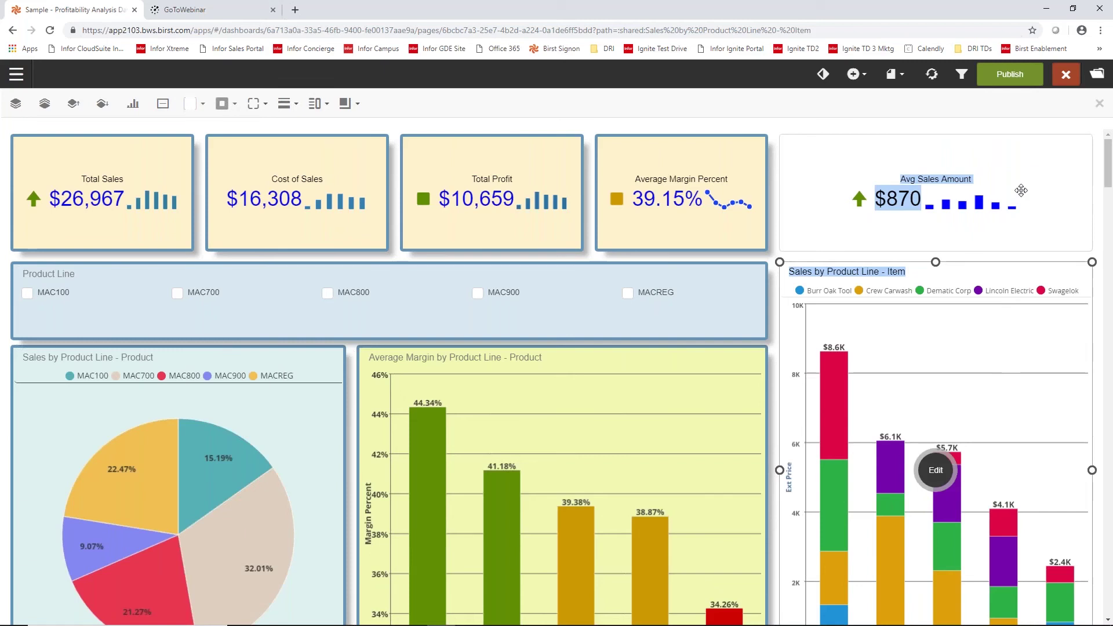
pyautogui.keyDown('shift'); pyautogui.click(1020, 191); pyautogui.keyUp('shift')
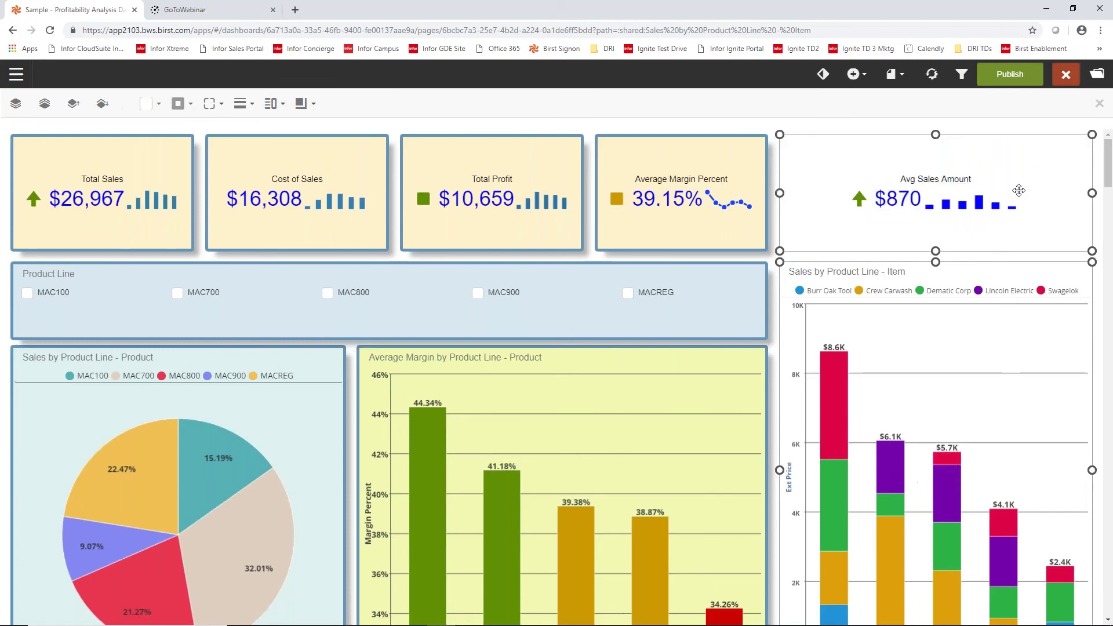
pyautogui.click(161, 106)
pyautogui.click(179, 145)
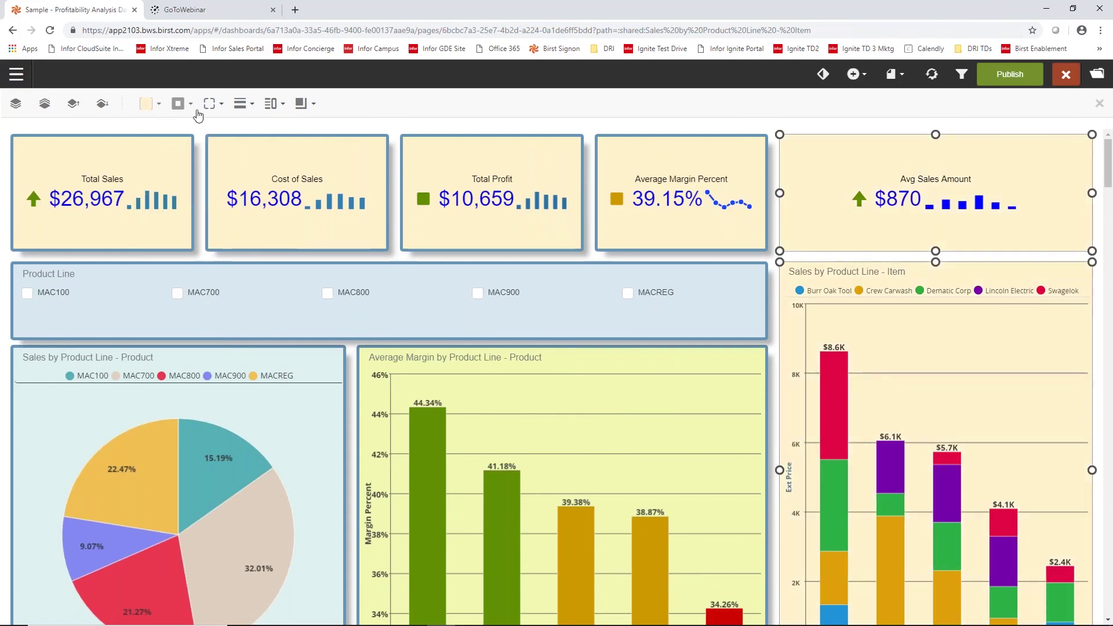
# - Give the two selected tiles a blue border with Large thickness and a Medium shadow
pyautogui.click(191, 106)
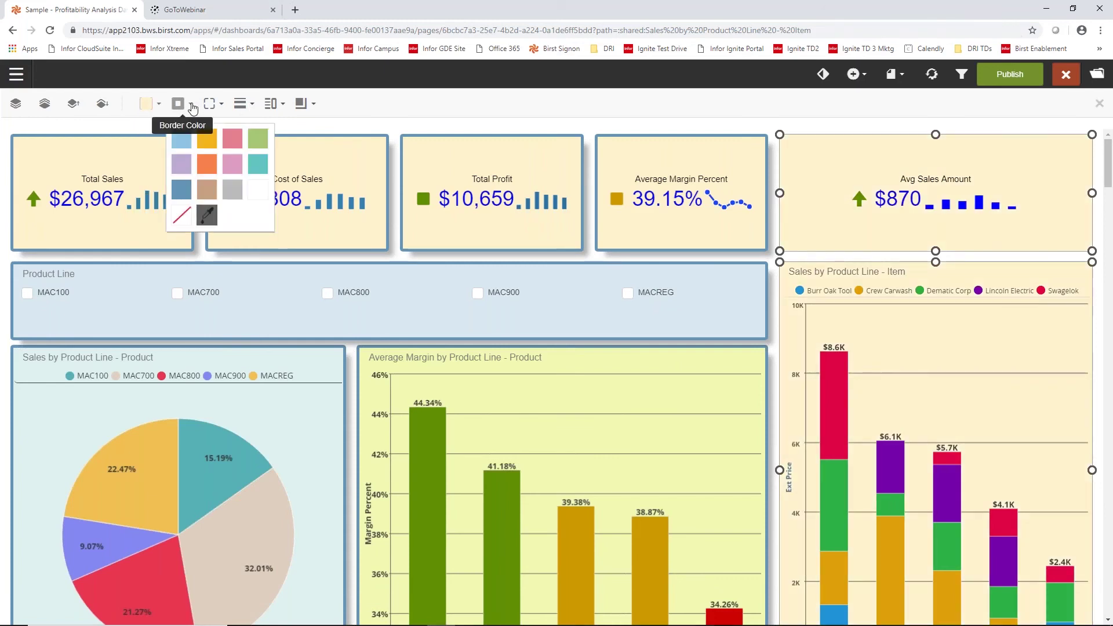
pyautogui.click(180, 198)
pyautogui.click(252, 104)
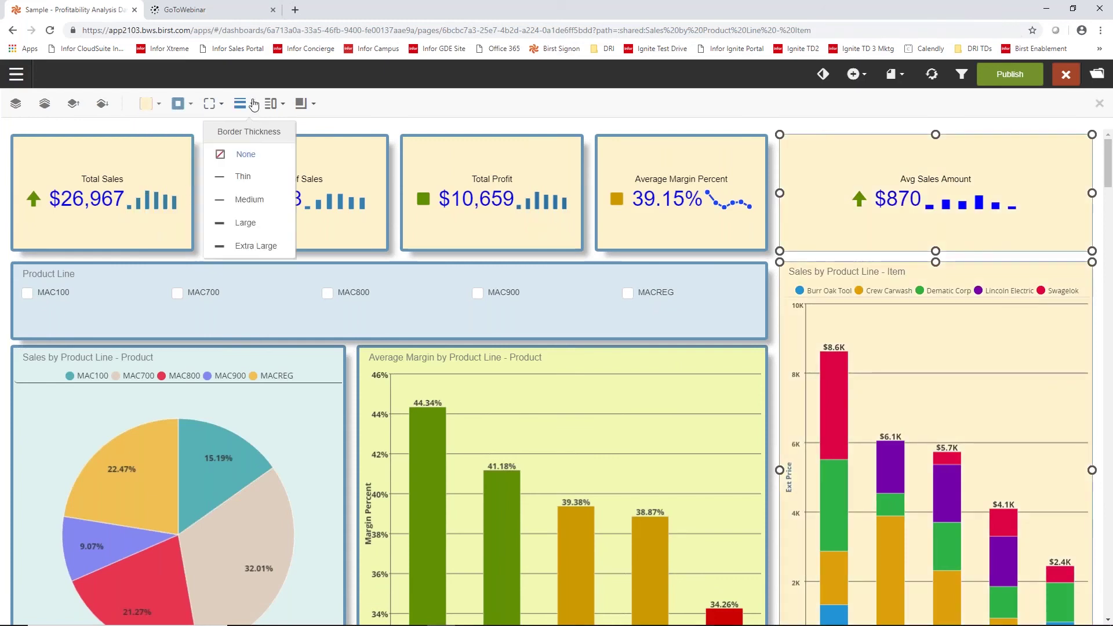
pyautogui.click(245, 224)
pyautogui.click(303, 108)
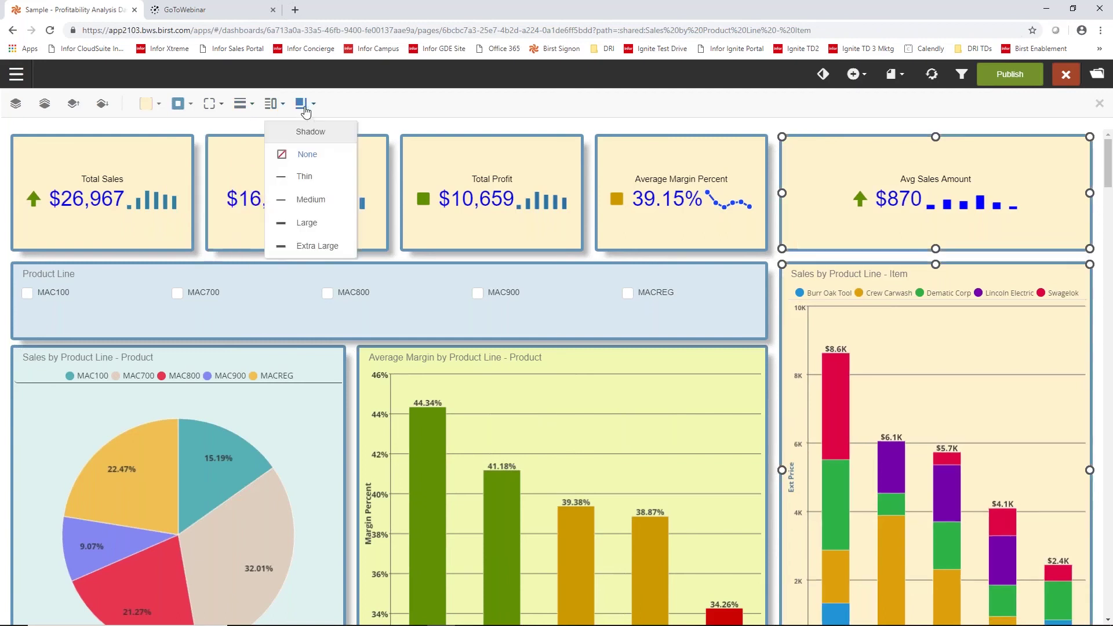
pyautogui.click(323, 206)
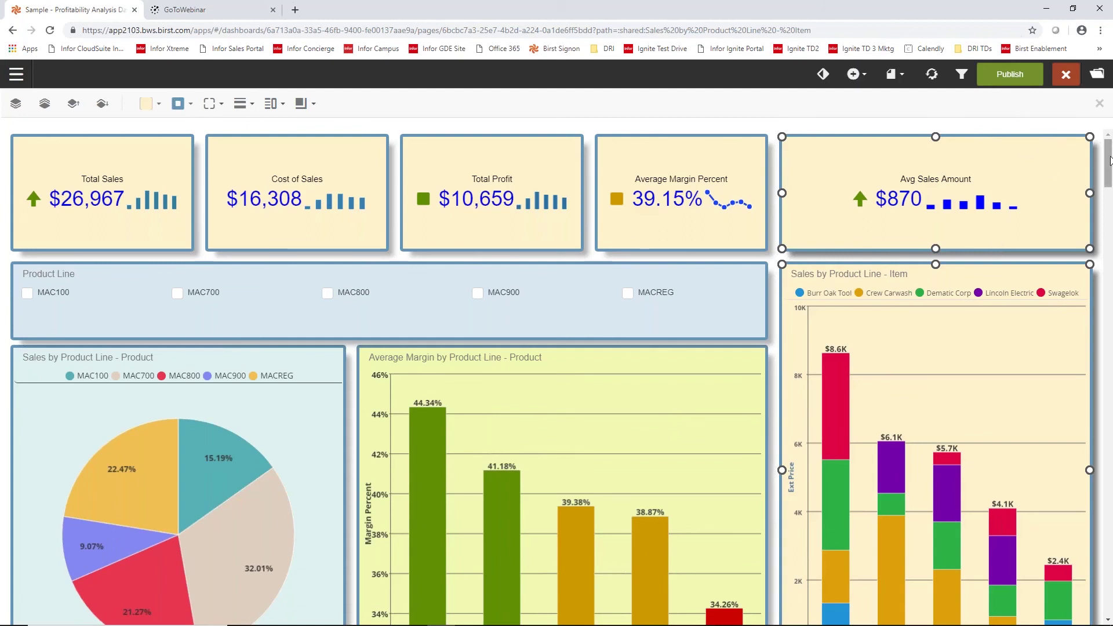
# - Publish the dashboard and review the Avg Sales Amount KPI's quarterly trend details in the published view
pyautogui.moveTo(1108, 173)
pyautogui.mouseDown()
pyautogui.moveTo(1108, 337)
pyautogui.moveTo(1107, 168)
pyautogui.mouseUp()
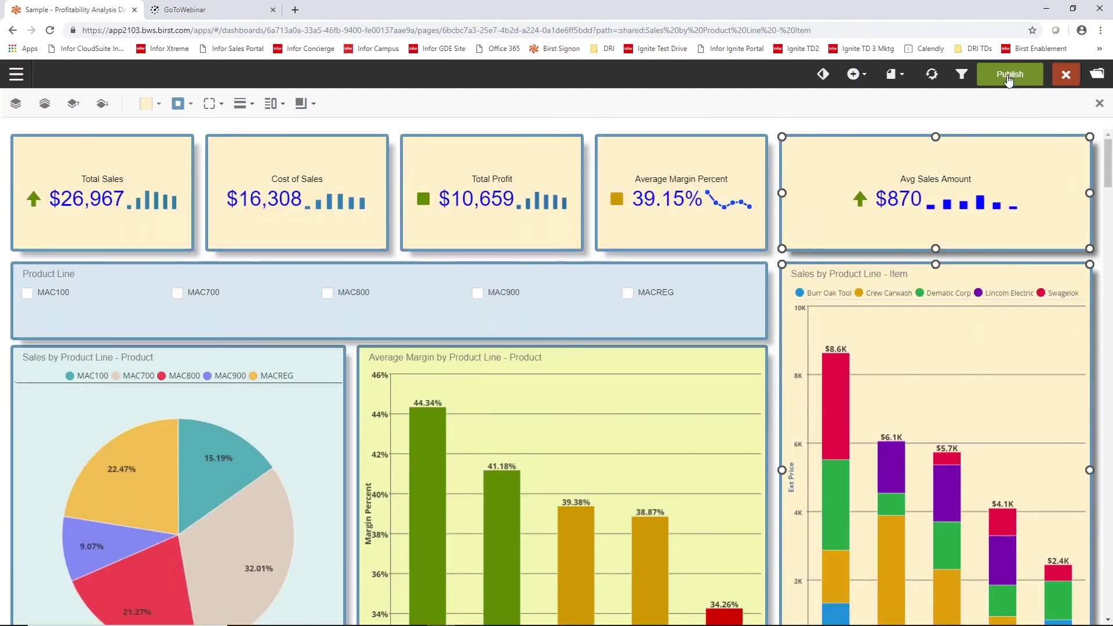
pyautogui.click(1010, 74)
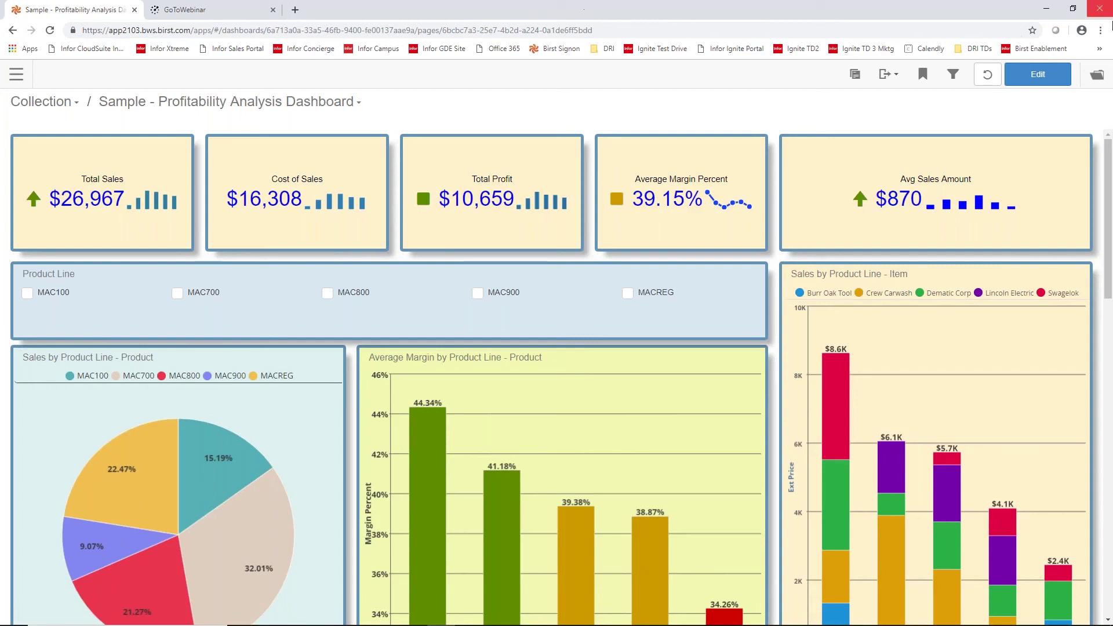
pyautogui.moveTo(1108, 161)
pyautogui.mouseDown()
pyautogui.moveTo(1110, 228)
pyautogui.moveTo(1112, 153)
pyautogui.mouseUp()
pyautogui.moveTo(1041, 176)
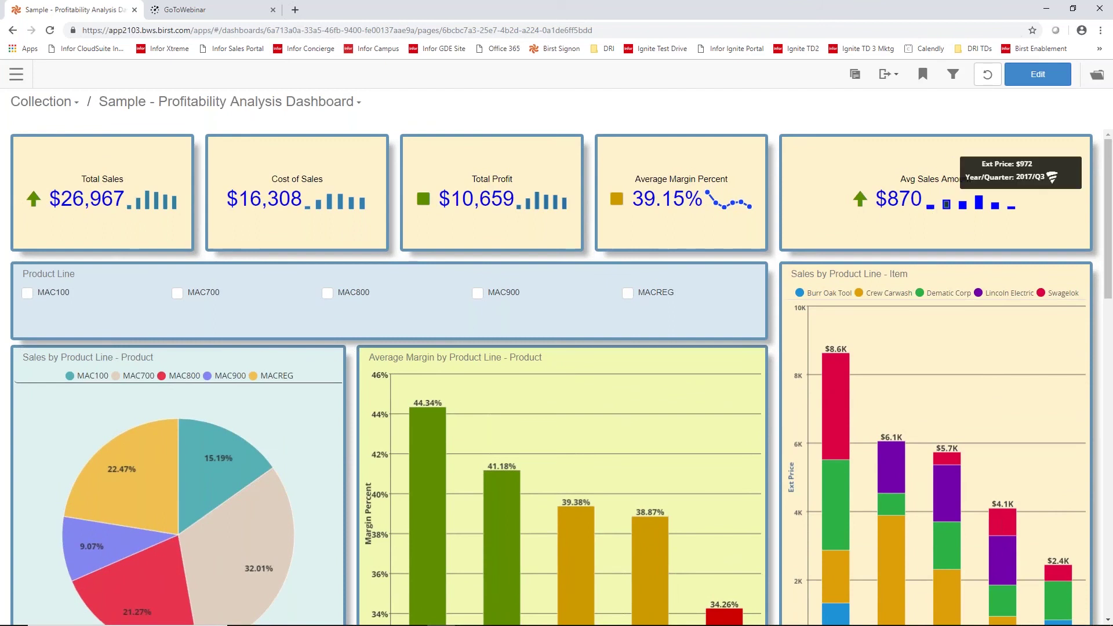
pyautogui.moveTo(948, 212)
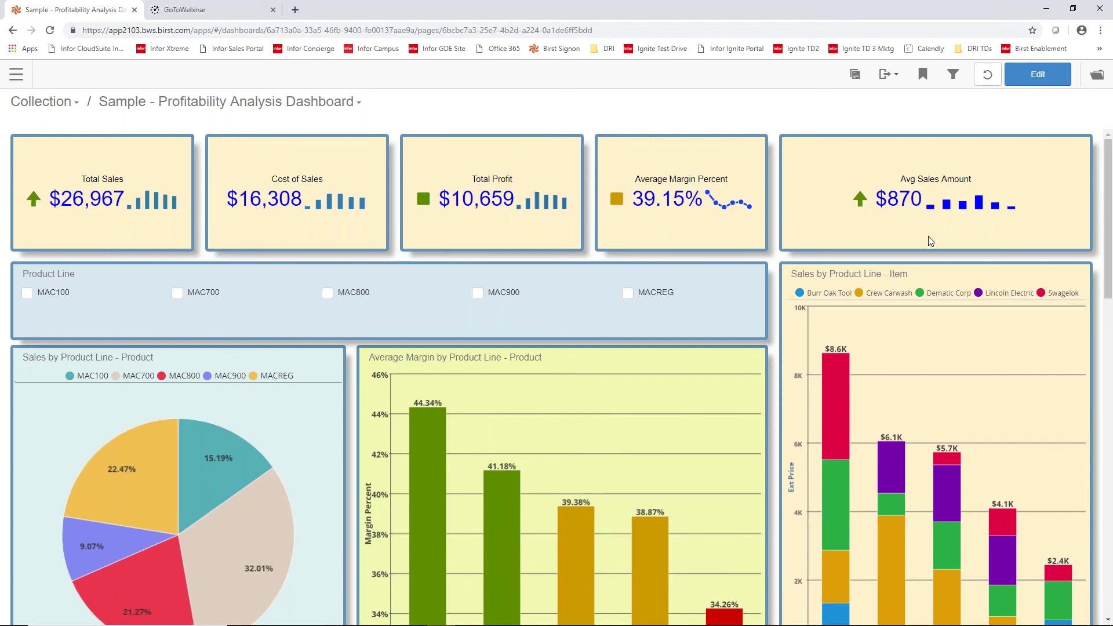
pyautogui.moveTo(840, 394)
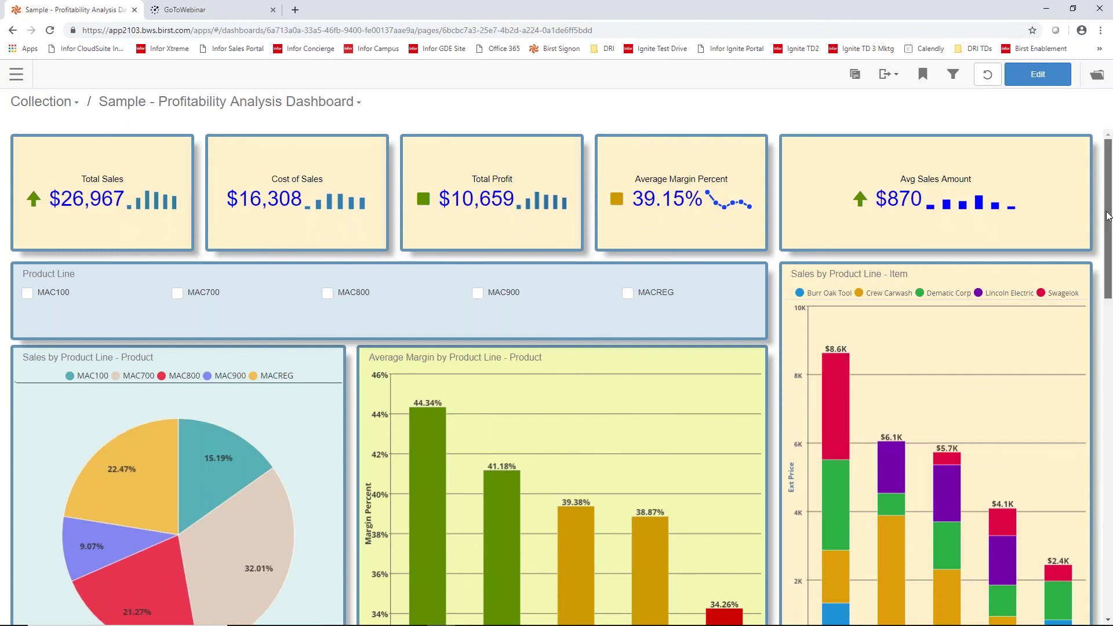
# - Drill into product line MAC700 in the Sales by Product Line - Item chart and review the filtered charts and Profitability Details table
pyautogui.moveTo(1108, 212); pyautogui.dragTo(1108, 273)
pyautogui.scroll(1, 1108, 273)
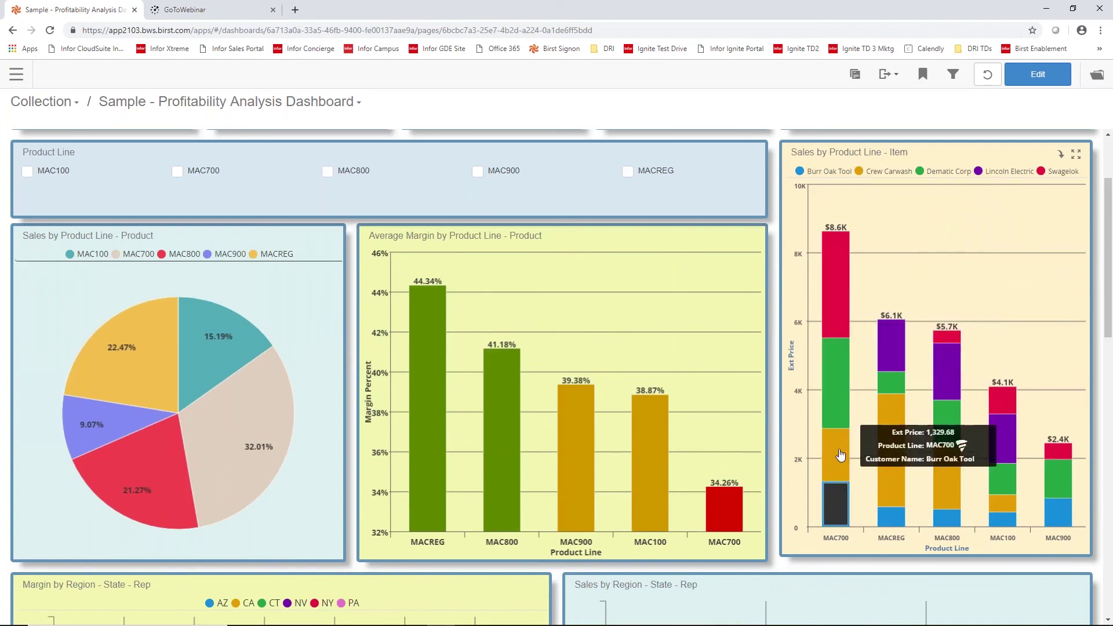
pyautogui.click(840, 389)
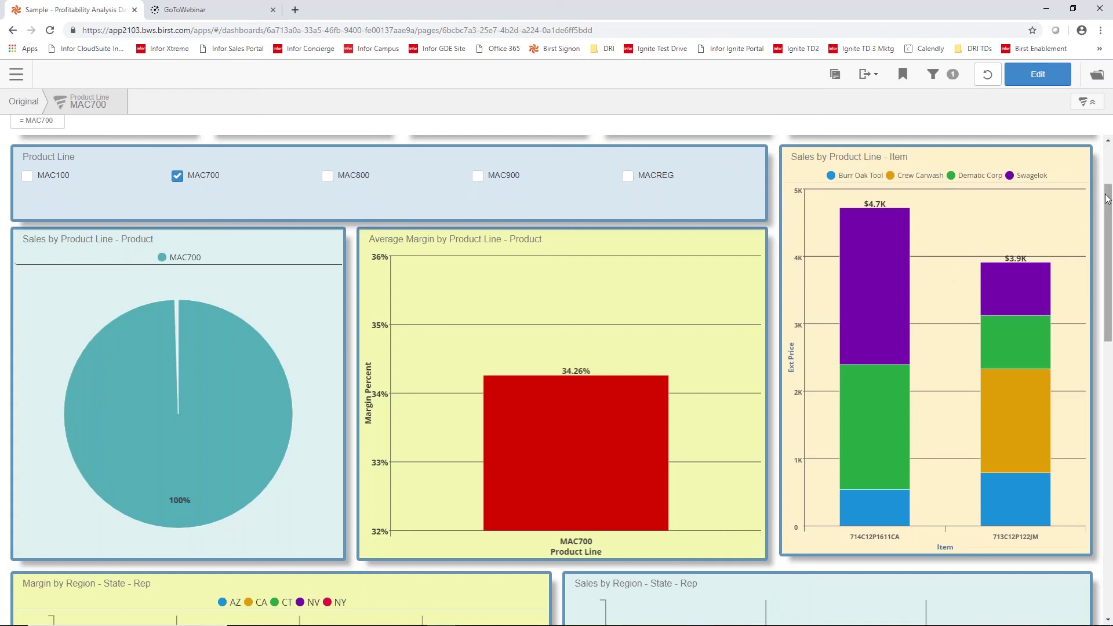
pyautogui.moveTo(1106, 193); pyautogui.dragTo(1109, 404)
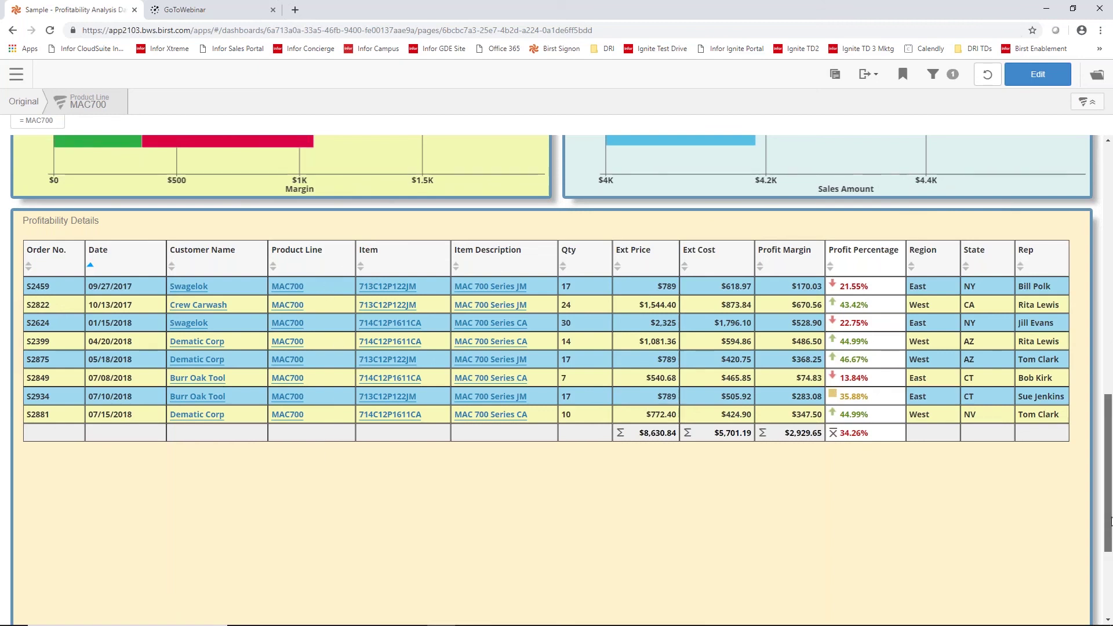
# - Return the dashboard to its original unfiltered view and look through all of its charts and details
pyautogui.moveTo(1110, 533); pyautogui.dragTo(1109, 284)
pyautogui.click(18, 104)
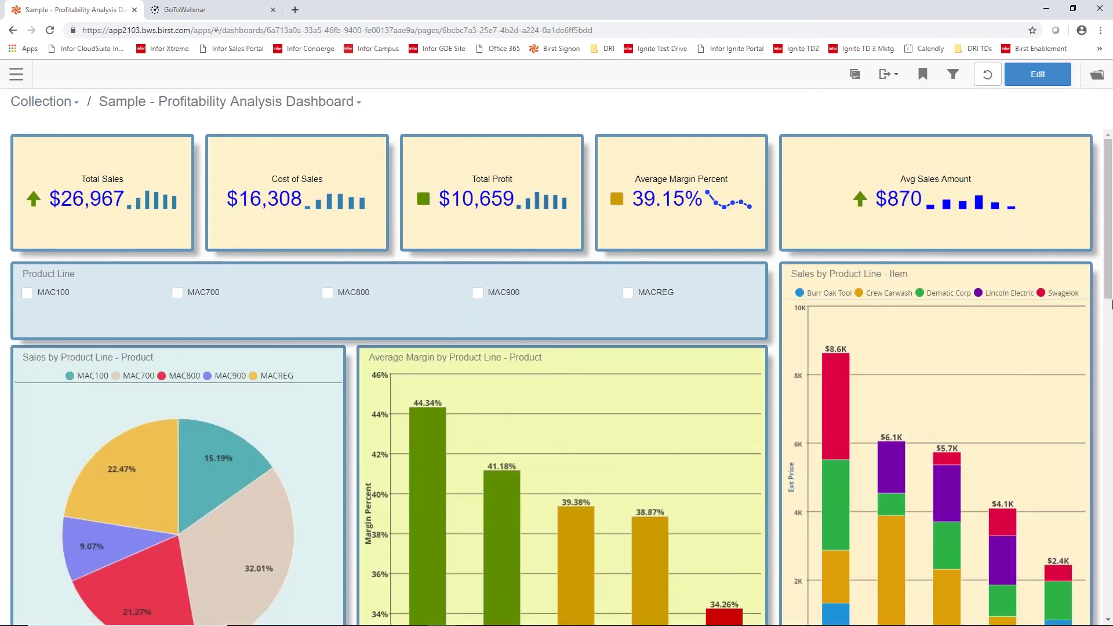
pyautogui.moveTo(1109, 194); pyautogui.dragTo(1110, 464)
pyautogui.moveTo(1111, 520); pyautogui.dragTo(1111, 204)
# - Switch to the Birst_Webinar_4-19 PowerPoint presentation and advance its slide show from Working with Birst Visualizer & Dashboards to the Birst Mobile slide
pyautogui.hotkey('alt', 'Tab')
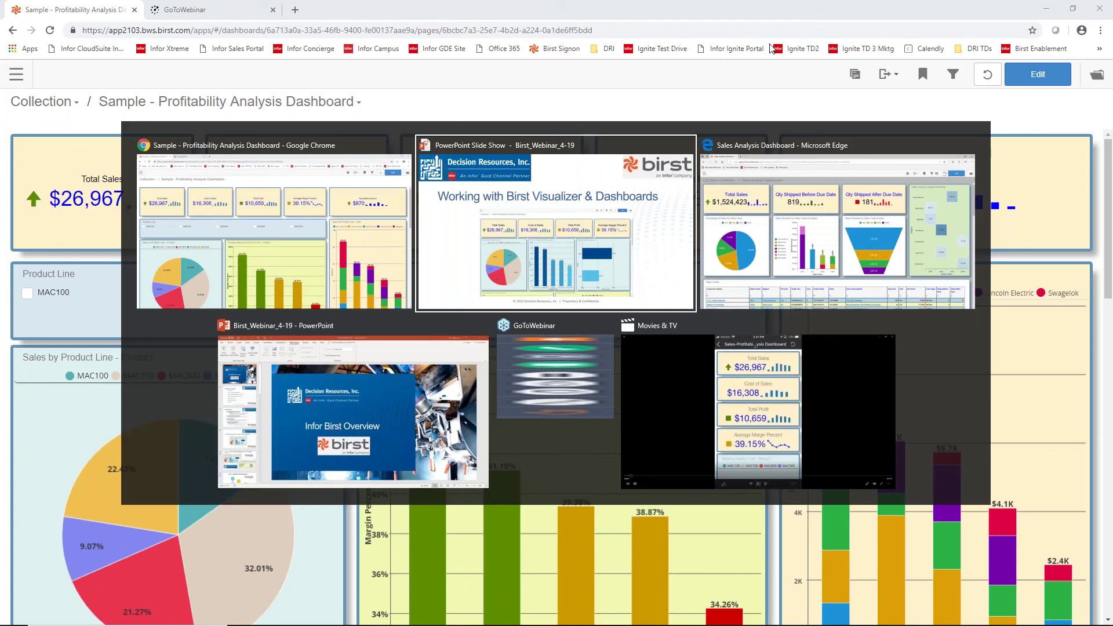
pyautogui.hotkey('alt', 'Tab')
pyautogui.hotkey('alt', 'Tab')
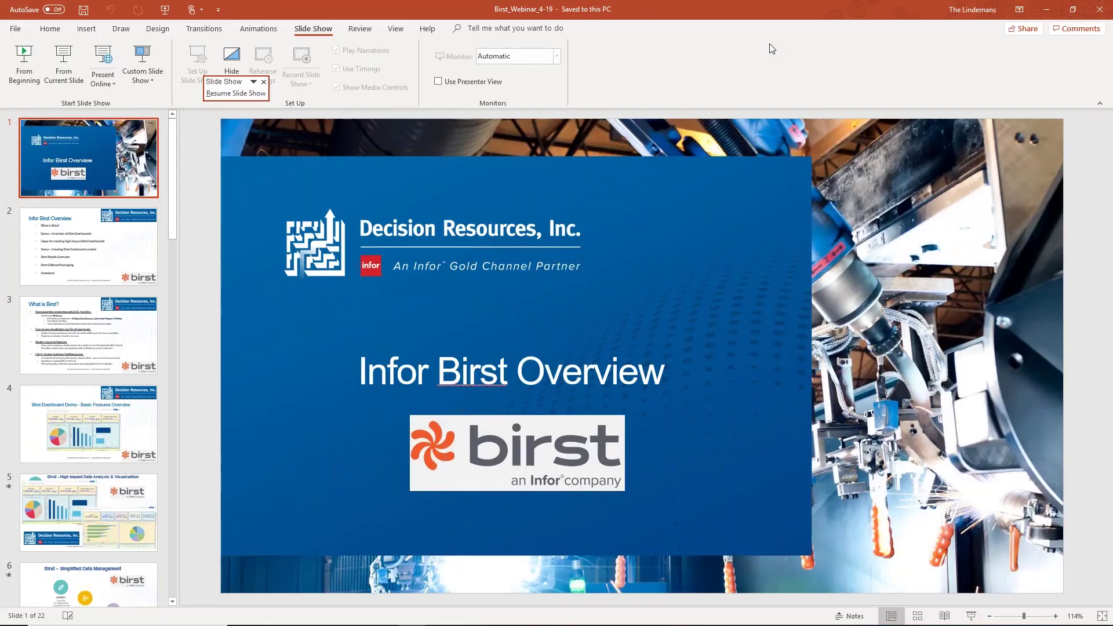
pyautogui.scroll(-15, 173, 545)
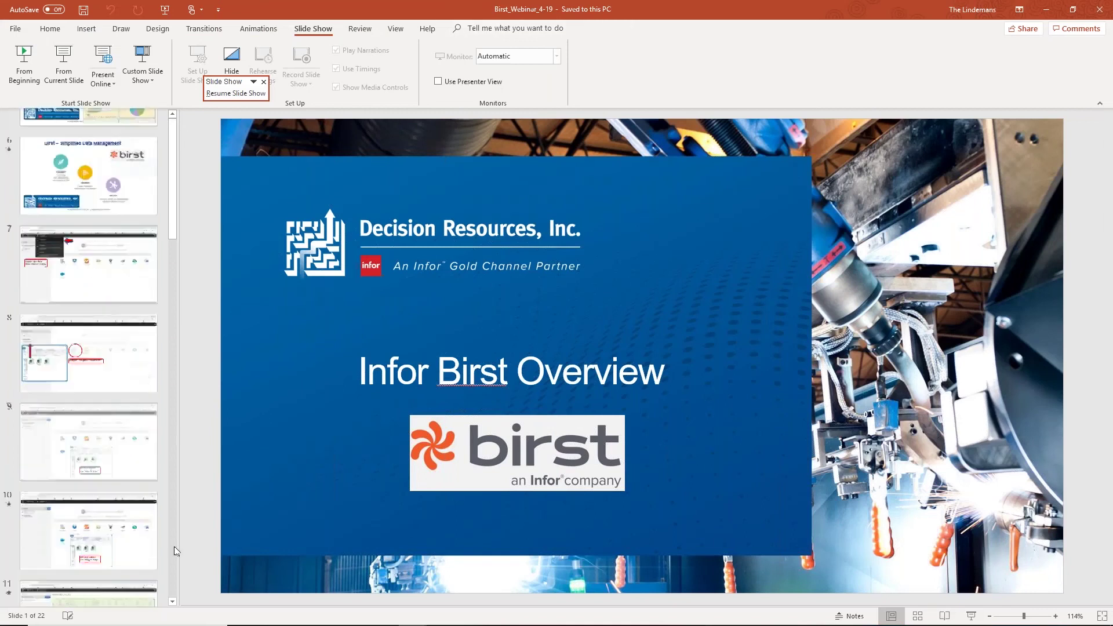
pyautogui.scroll(-1, 174, 552)
pyautogui.click(93, 464)
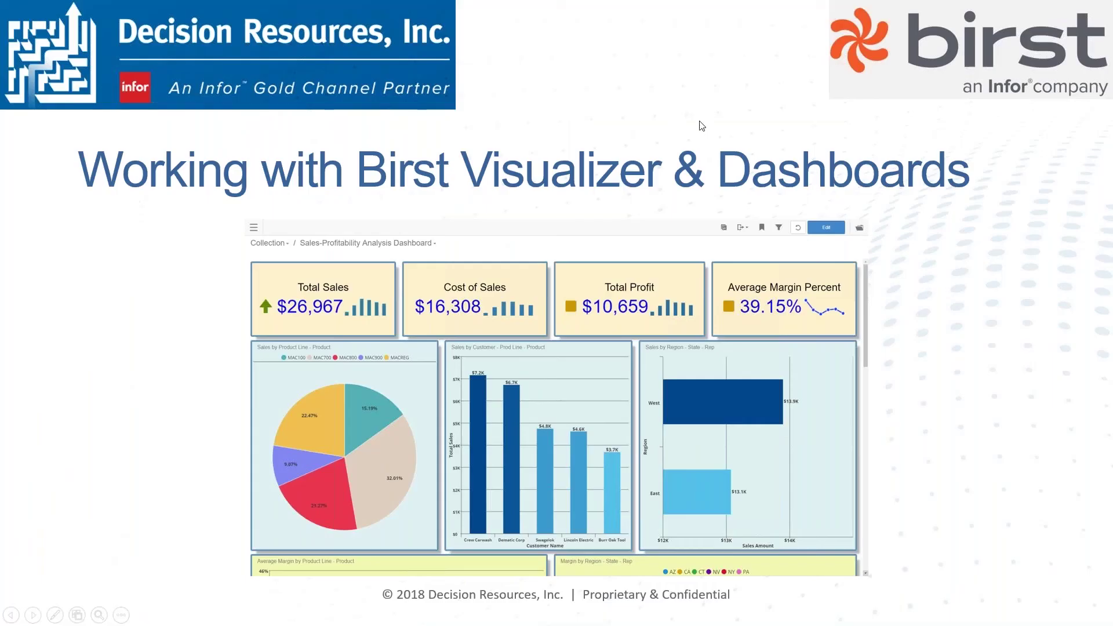
pyautogui.click(143, 467)
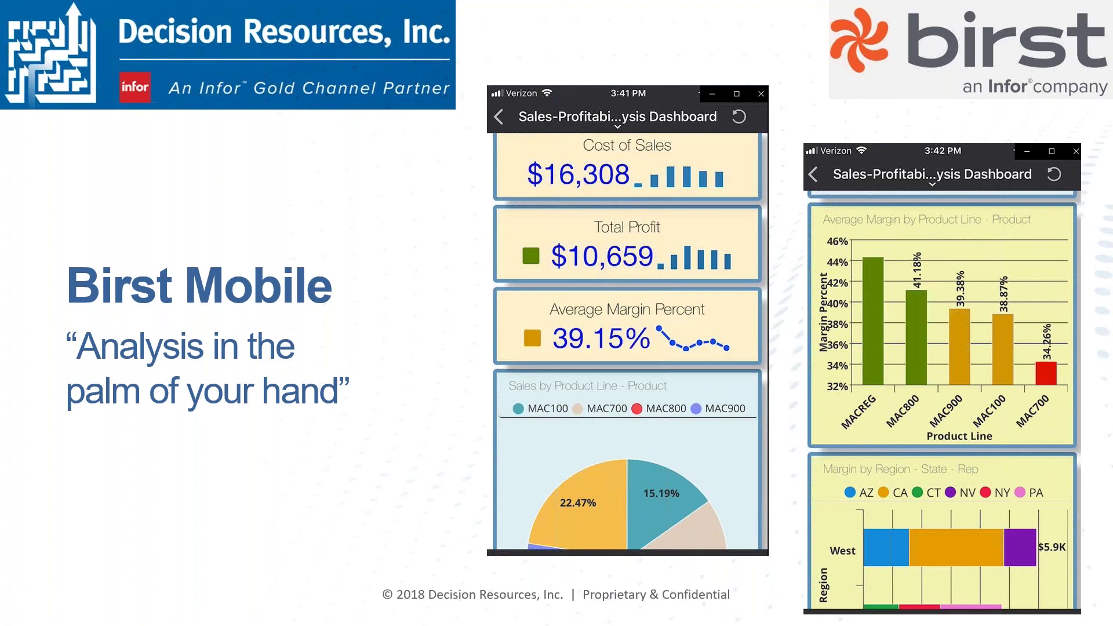
pyautogui.hotkey('alt', 'Tab')
pyautogui.press('Tab')
pyautogui.press('Tab')
pyautogui.press('Tab')
pyautogui.press('Tab')
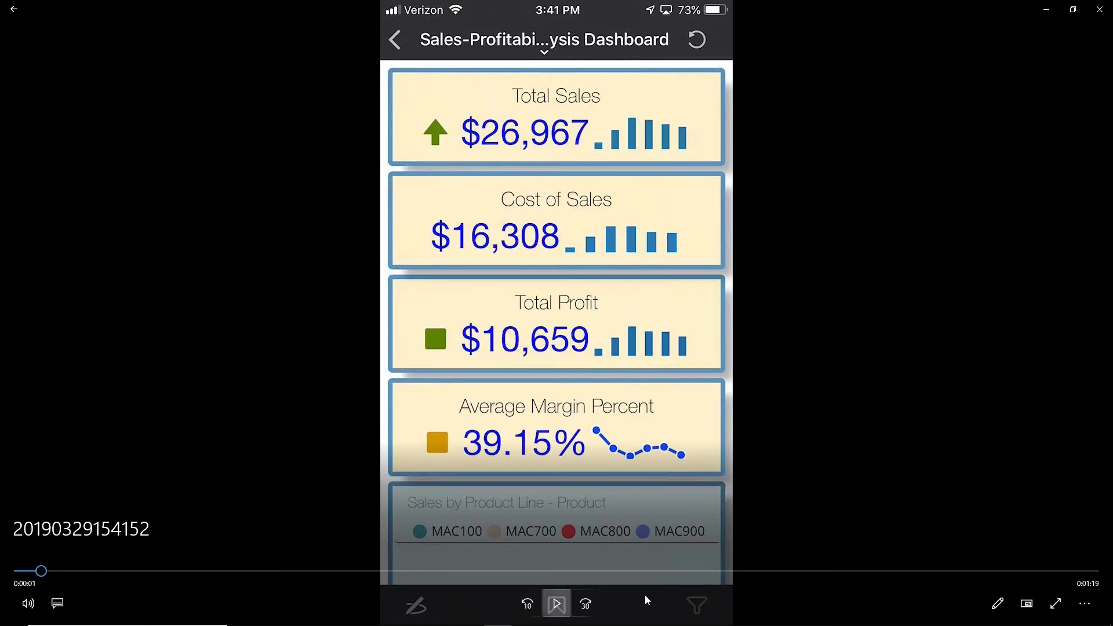
pyautogui.press('space')
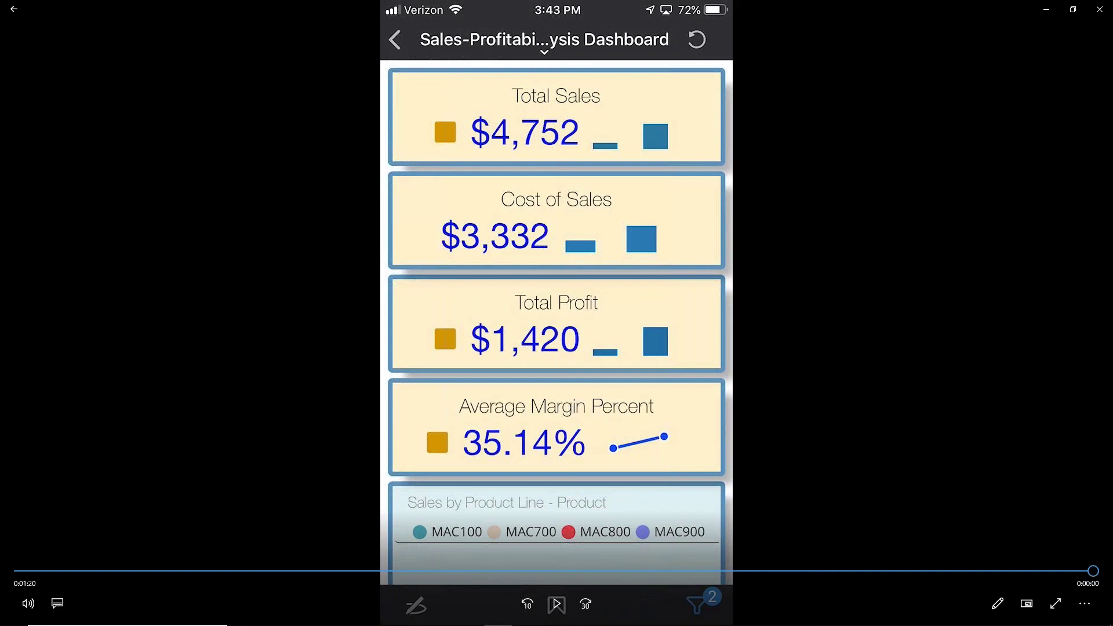
pyautogui.hotkey('alt', 'Tab')
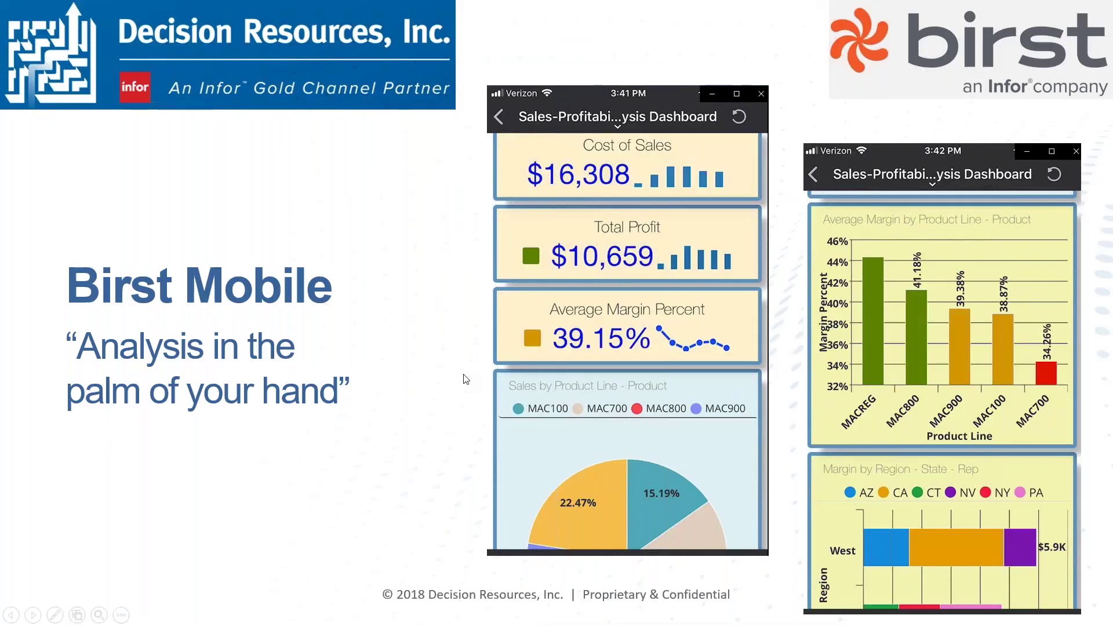